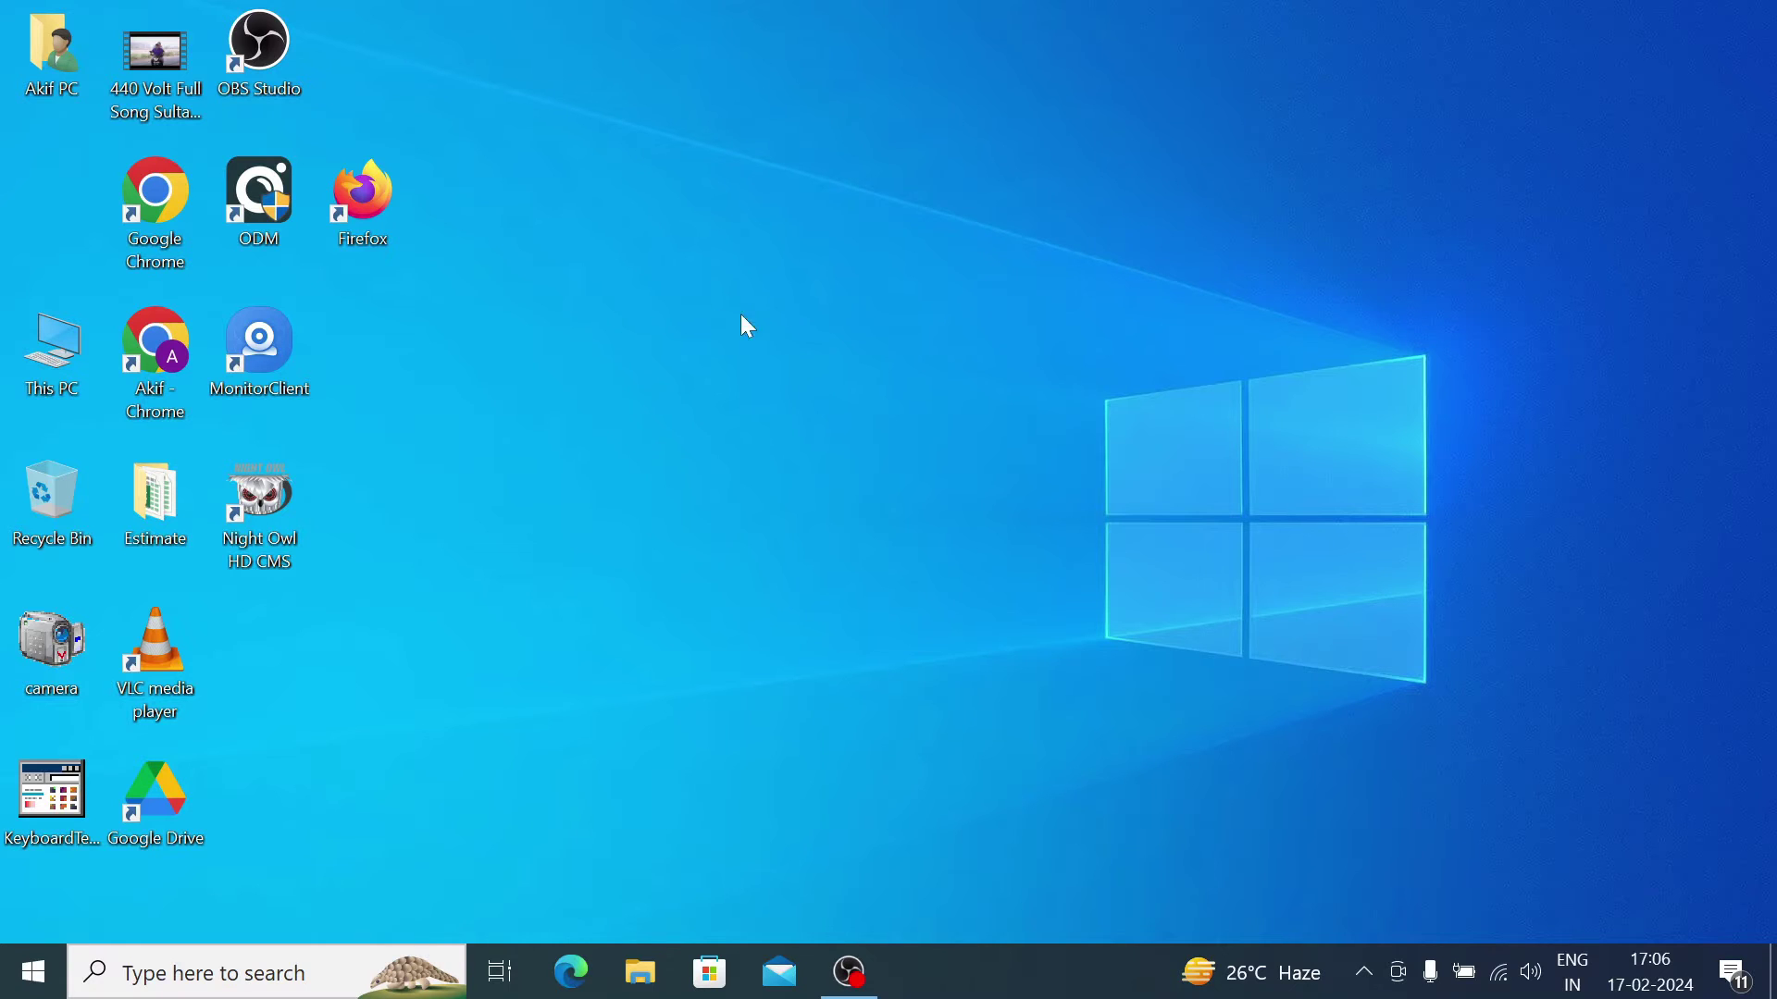
Step: Launch Google Chrome and search for 'carecam pro for pc'
double_click(155, 207)
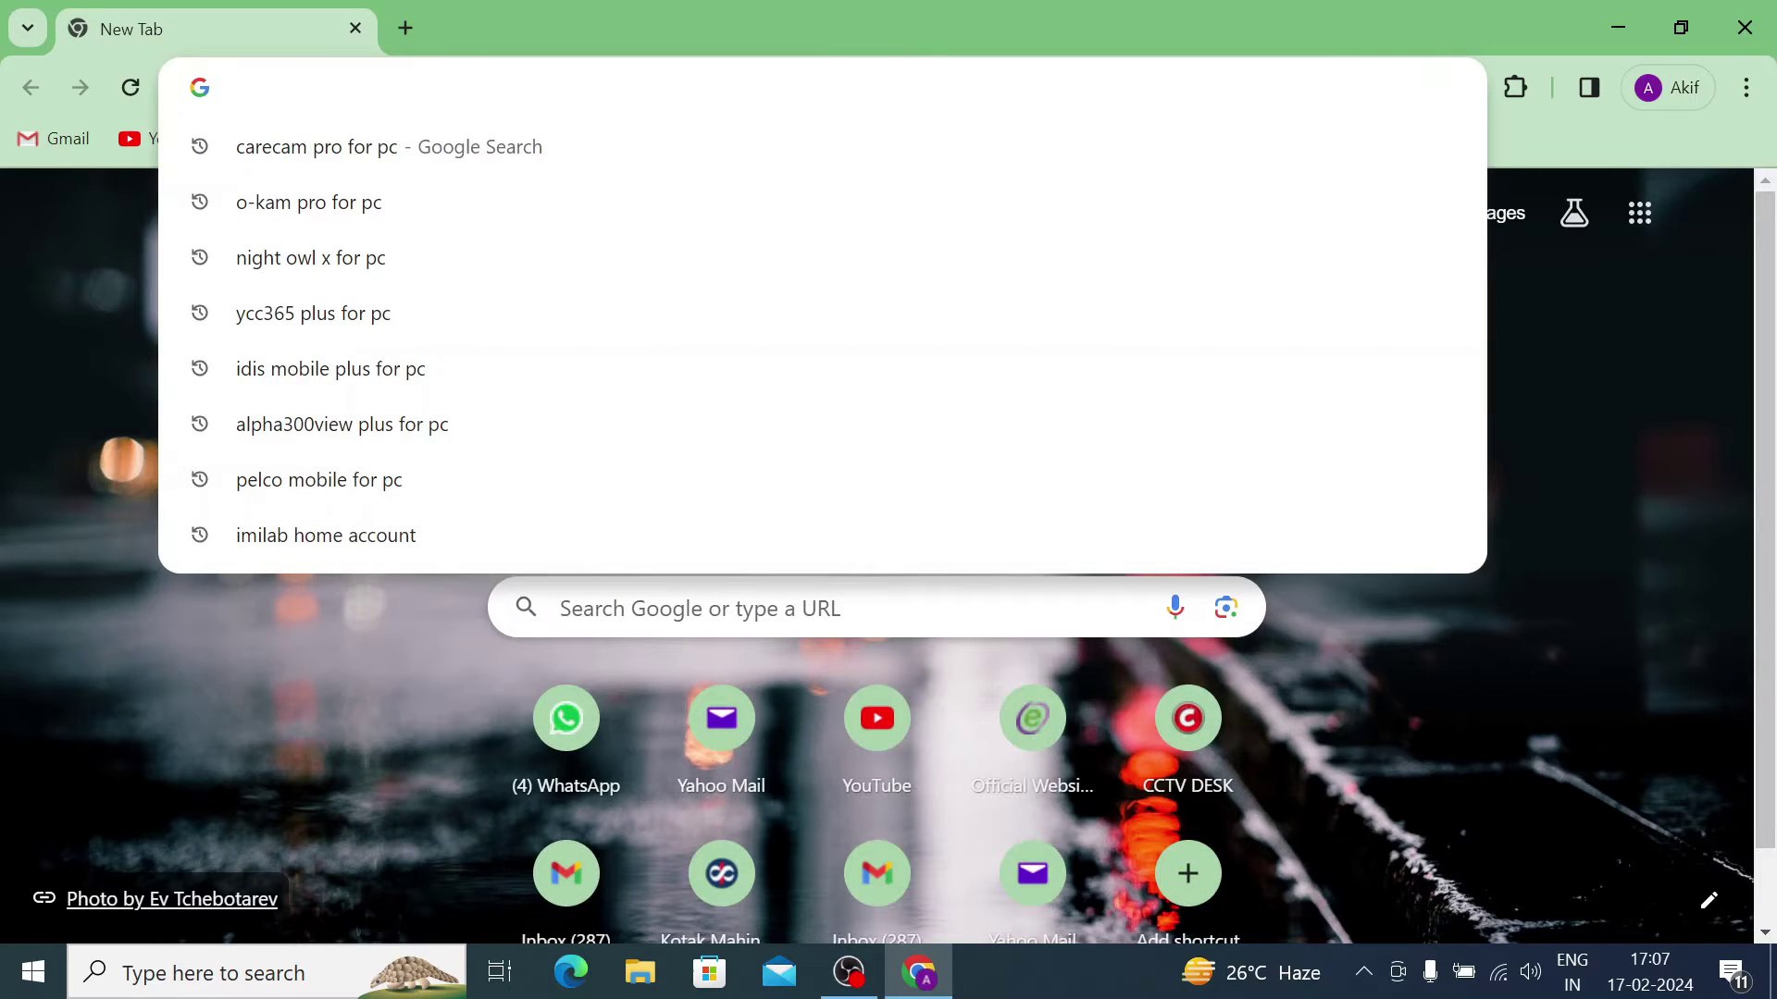
left_click(378, 144)
scroll(592, 455, "down", 4)
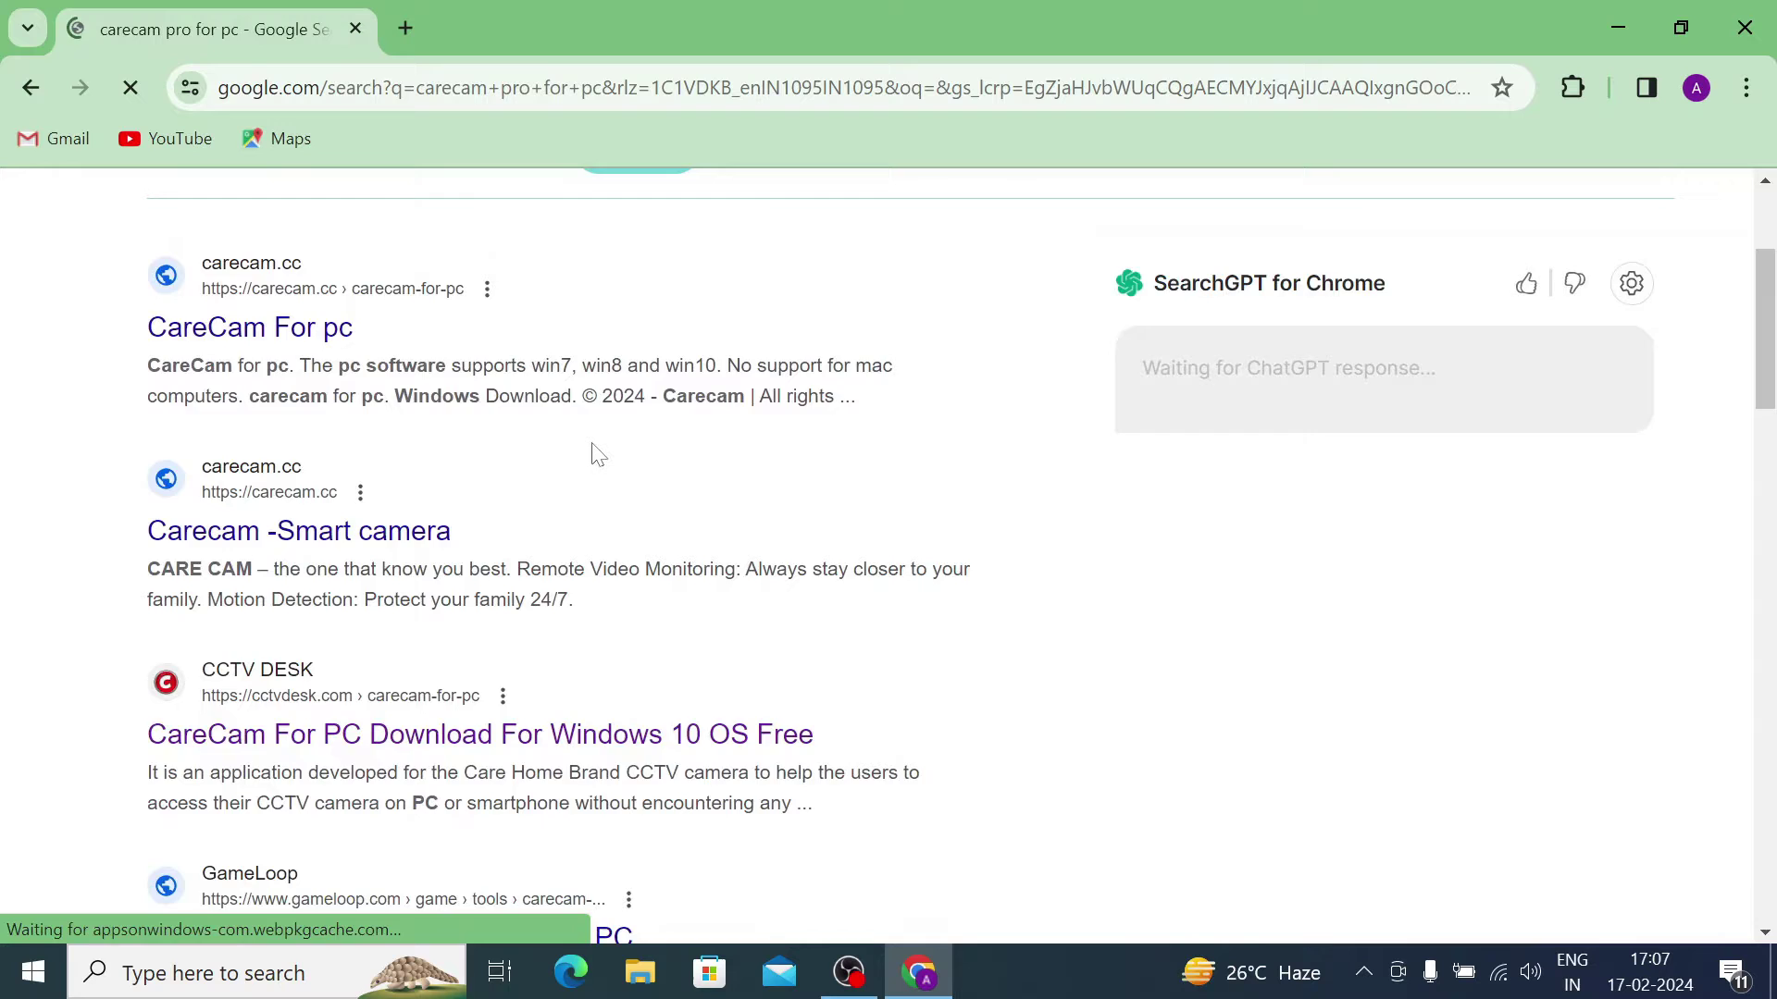
scroll(597, 456, "down", 1)
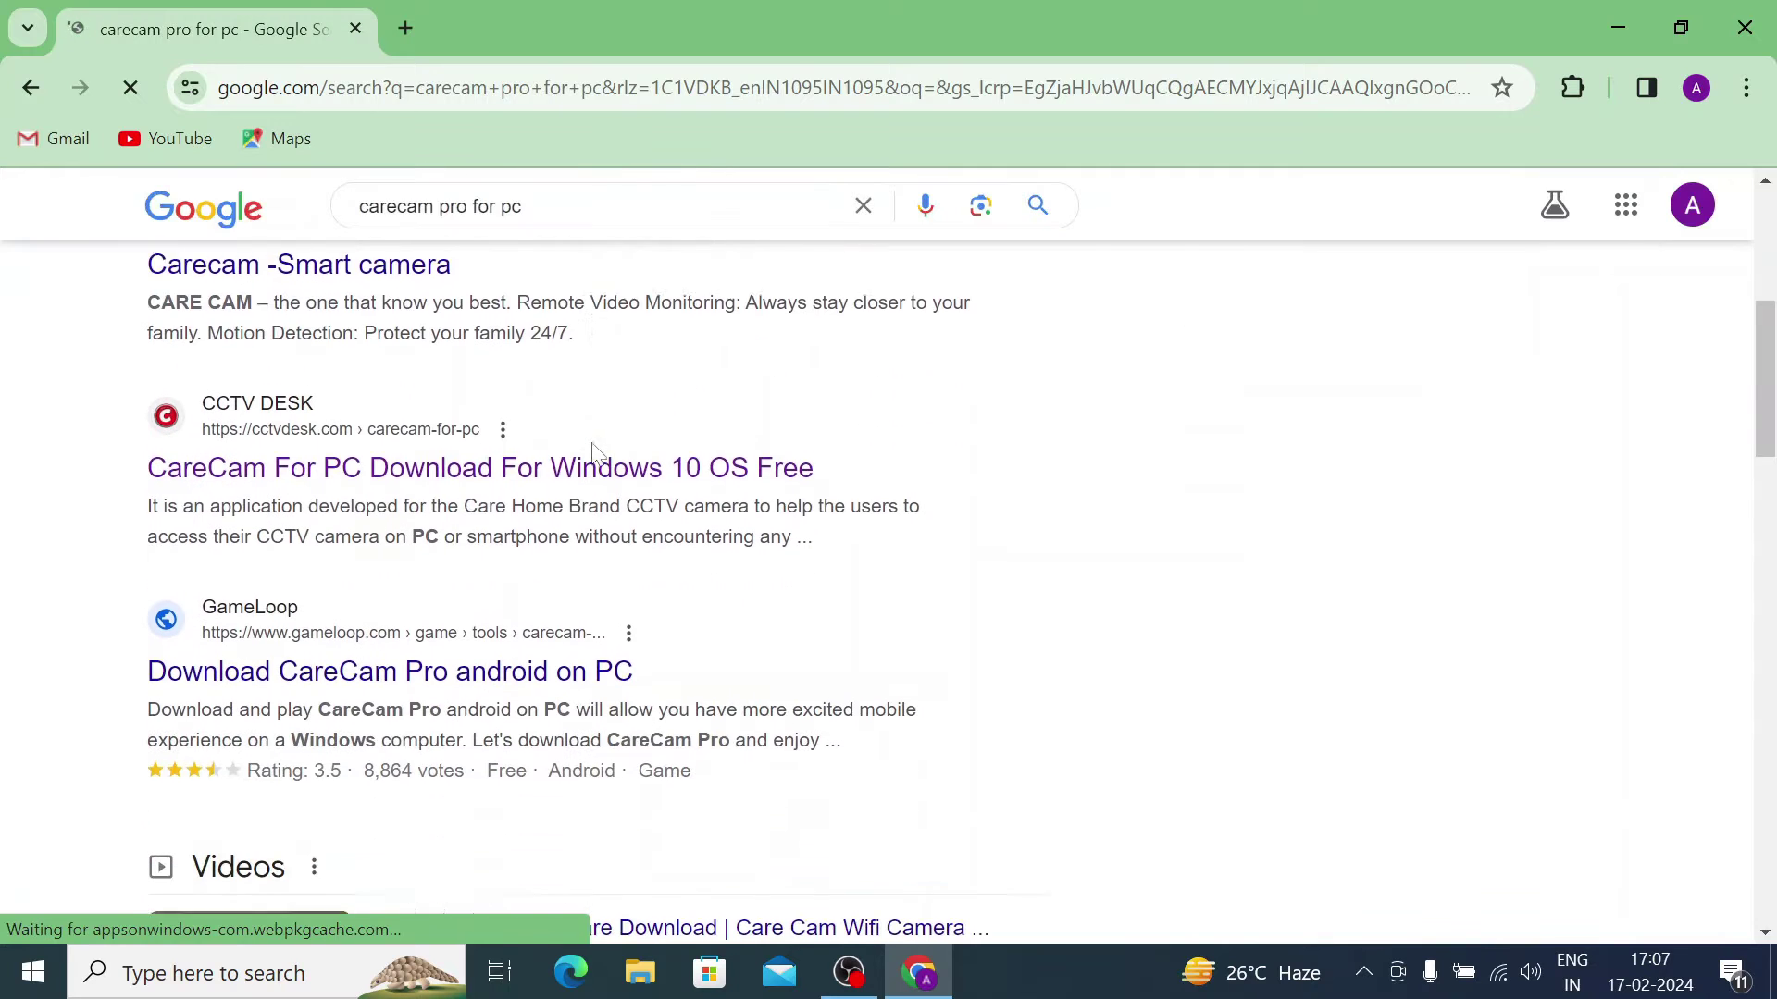
Step: Open the CCTV DESK CareCam for PC article and scroll to the CareCam For PC button
left_click(410, 458)
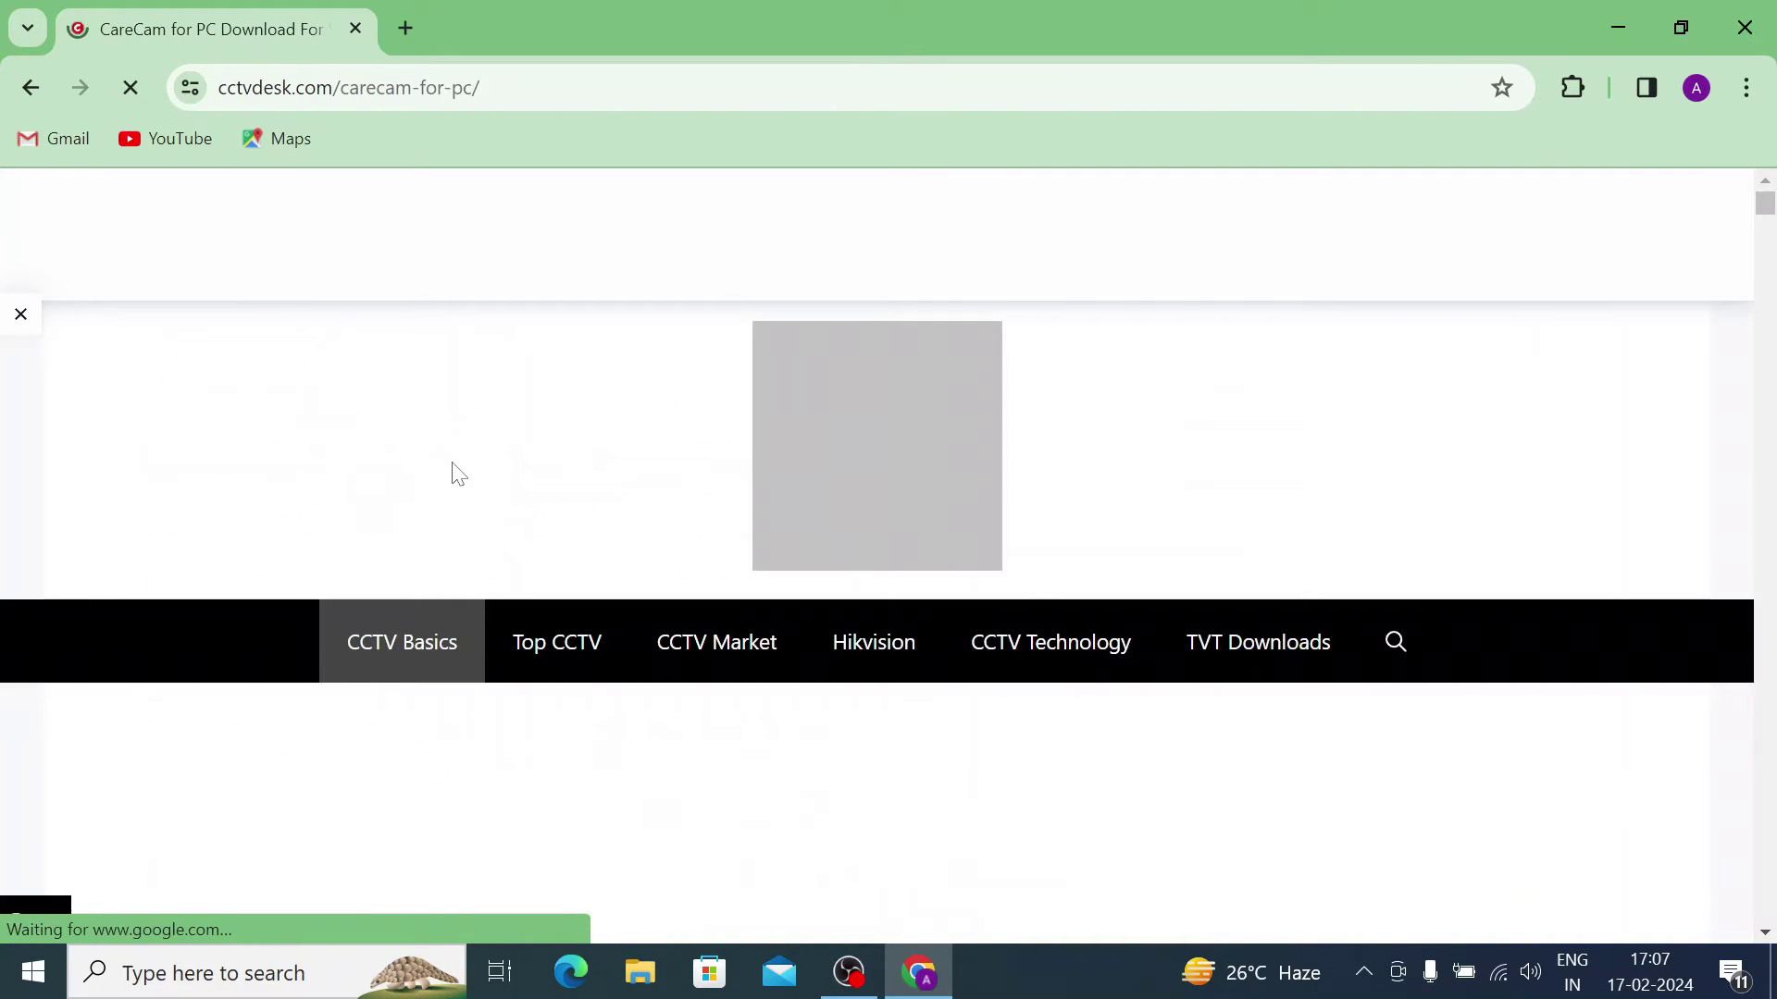
scroll(458, 474, "down", 5)
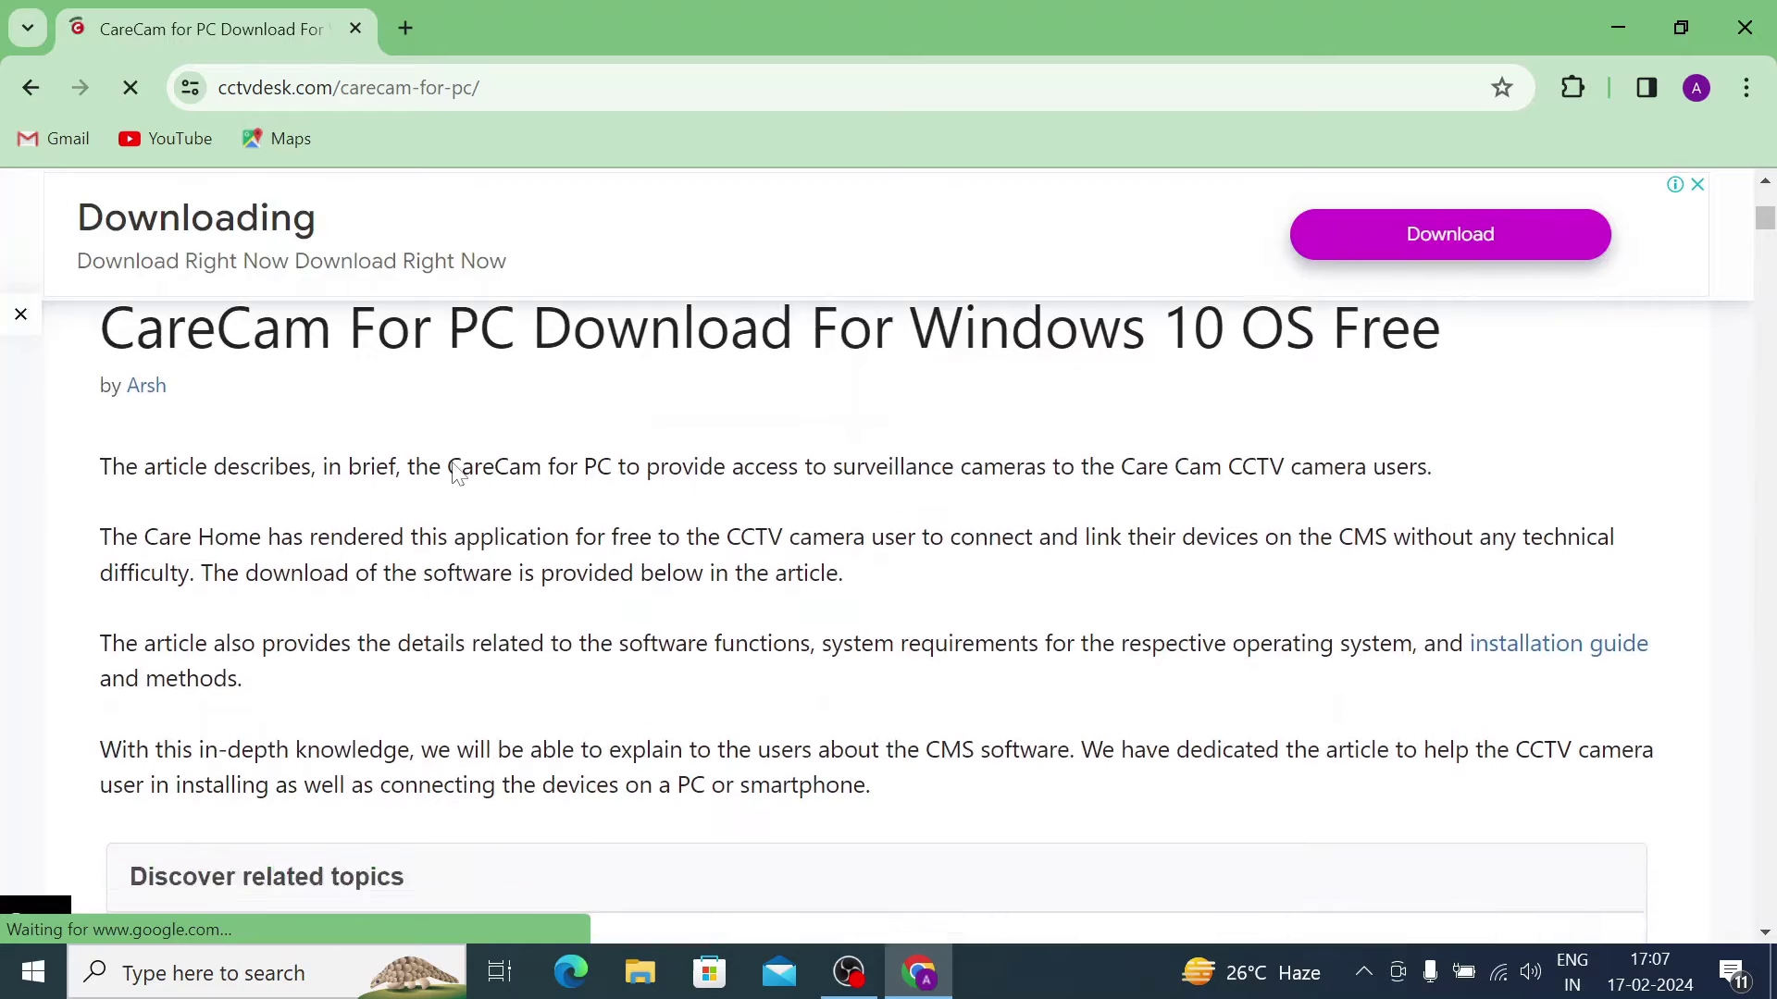
scroll(457, 474, "down", 13)
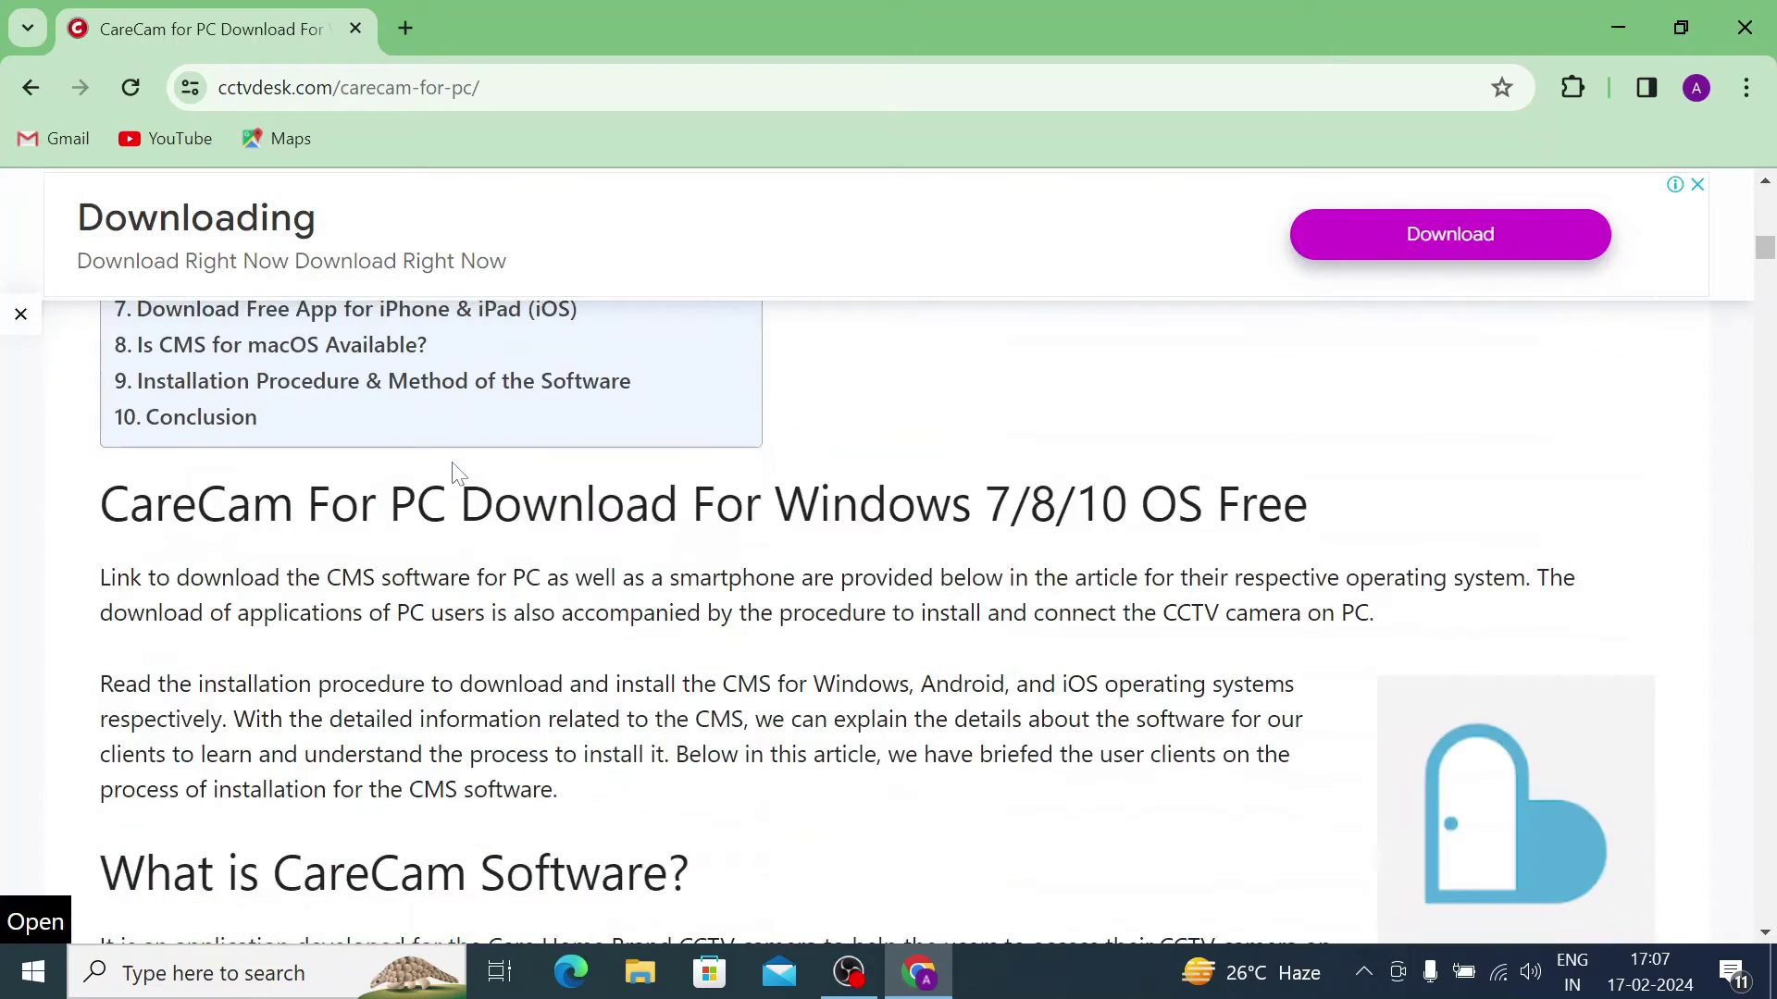
scroll(457, 474, "down", 7)
scroll(457, 473, "up", 18)
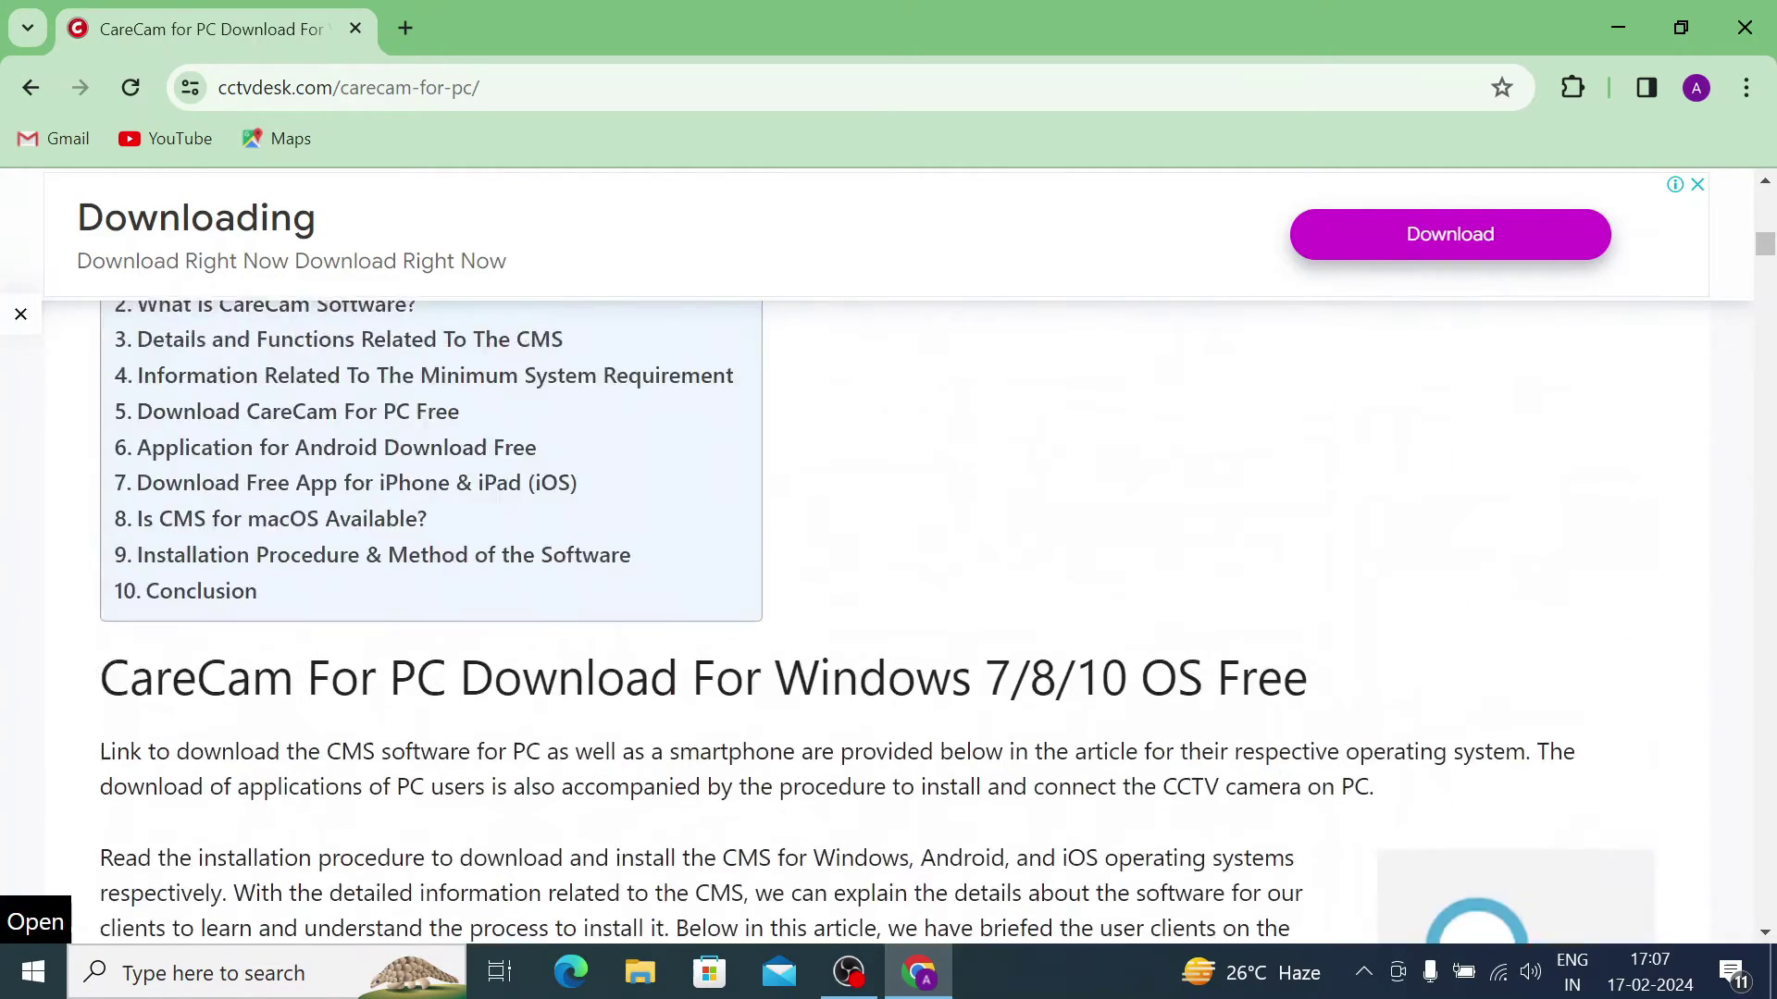
scroll(817, 531, "up", 1)
scroll(817, 531, "down", 2)
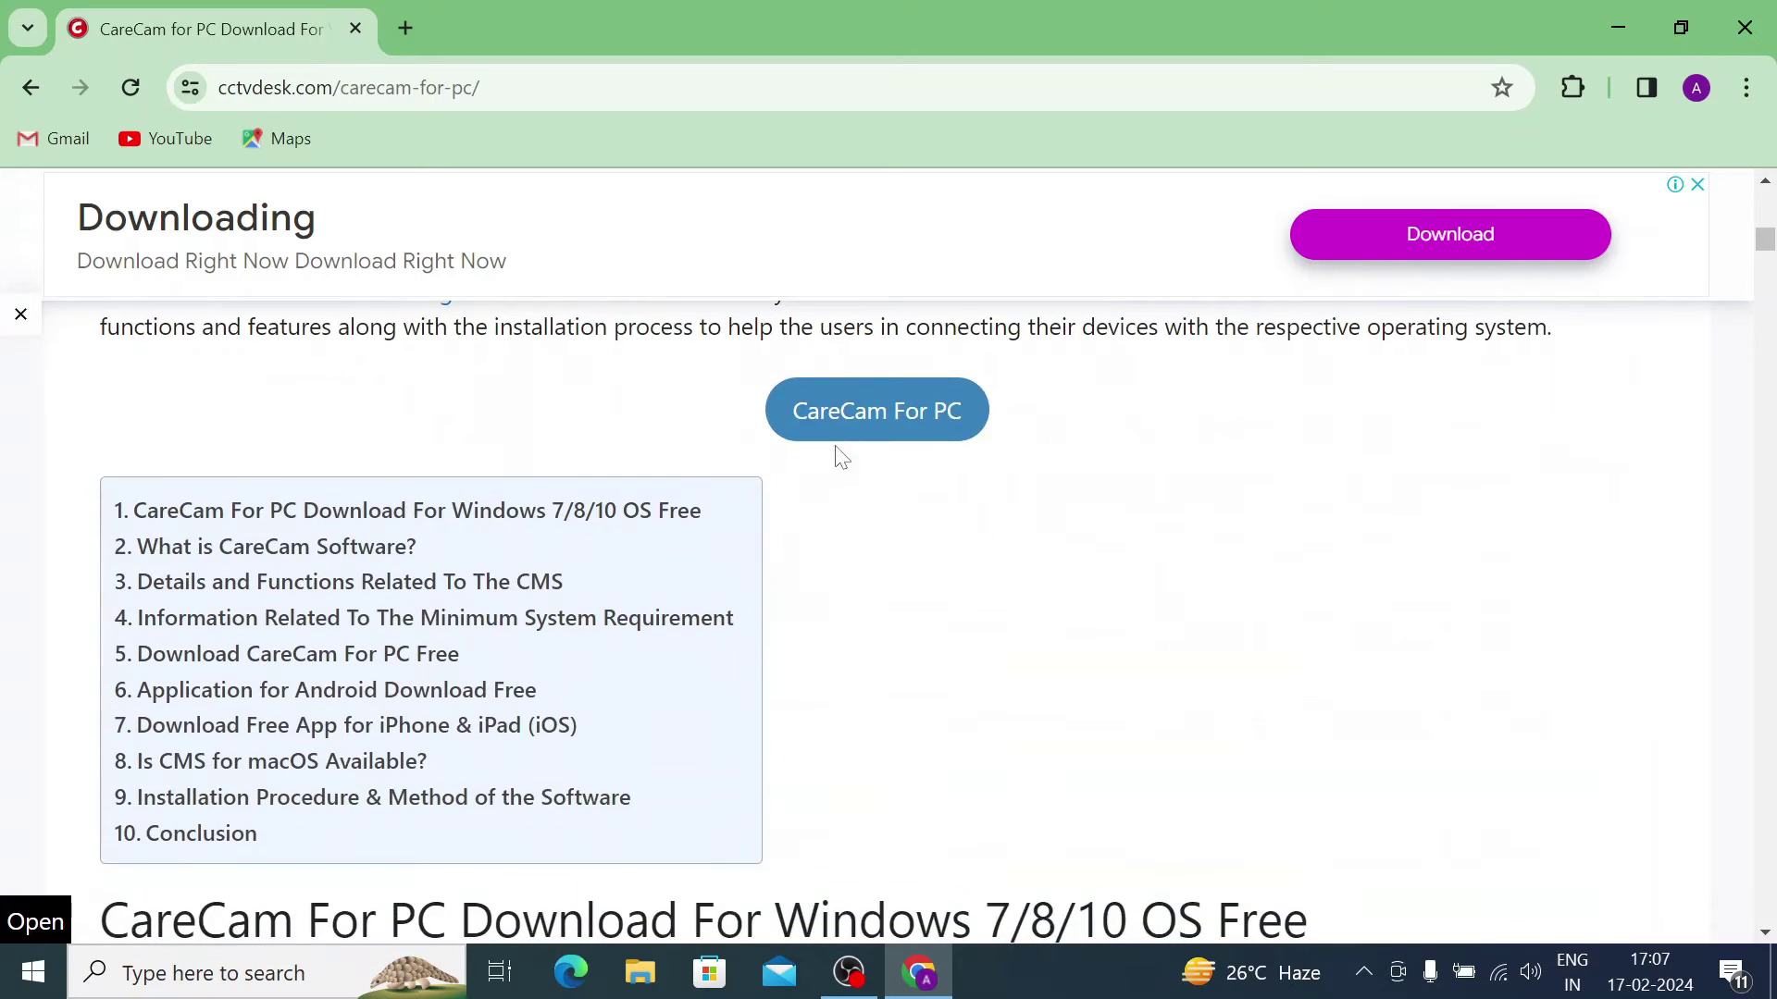
Step: Go to the CareCam for PC download page and scroll down to its download button
left_click(852, 422)
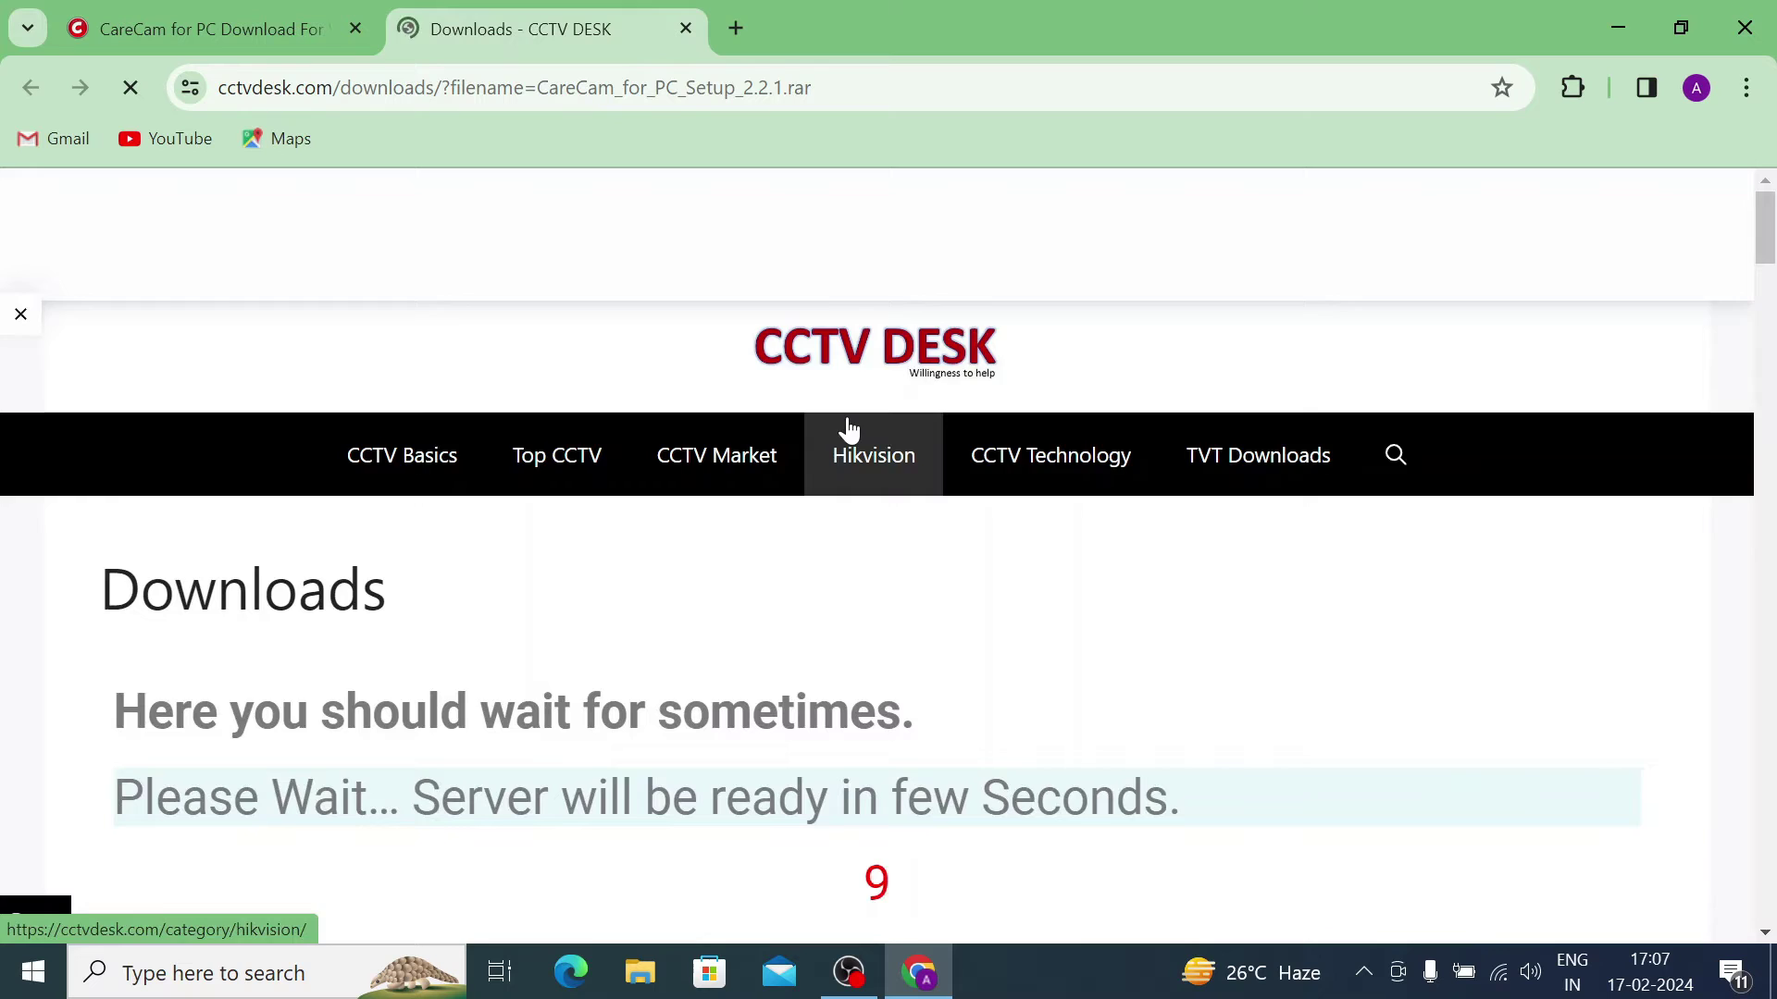
scroll(849, 429, "down", 3)
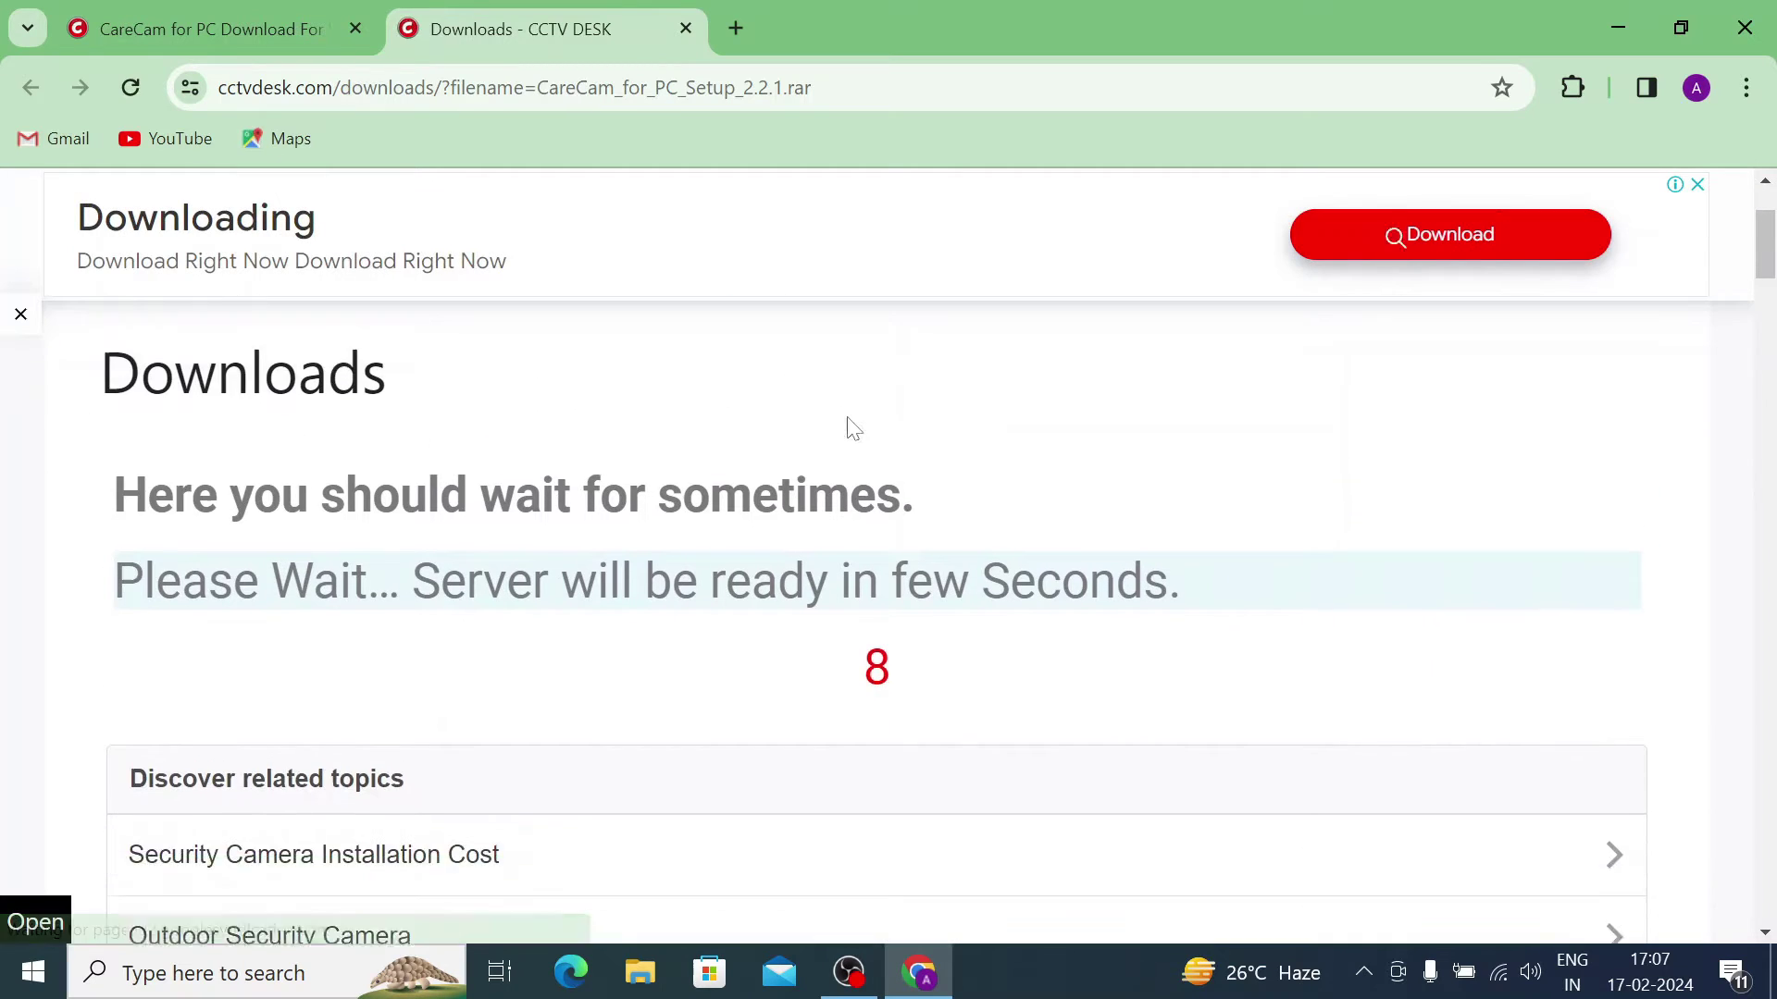
scroll(852, 426, "down", 1)
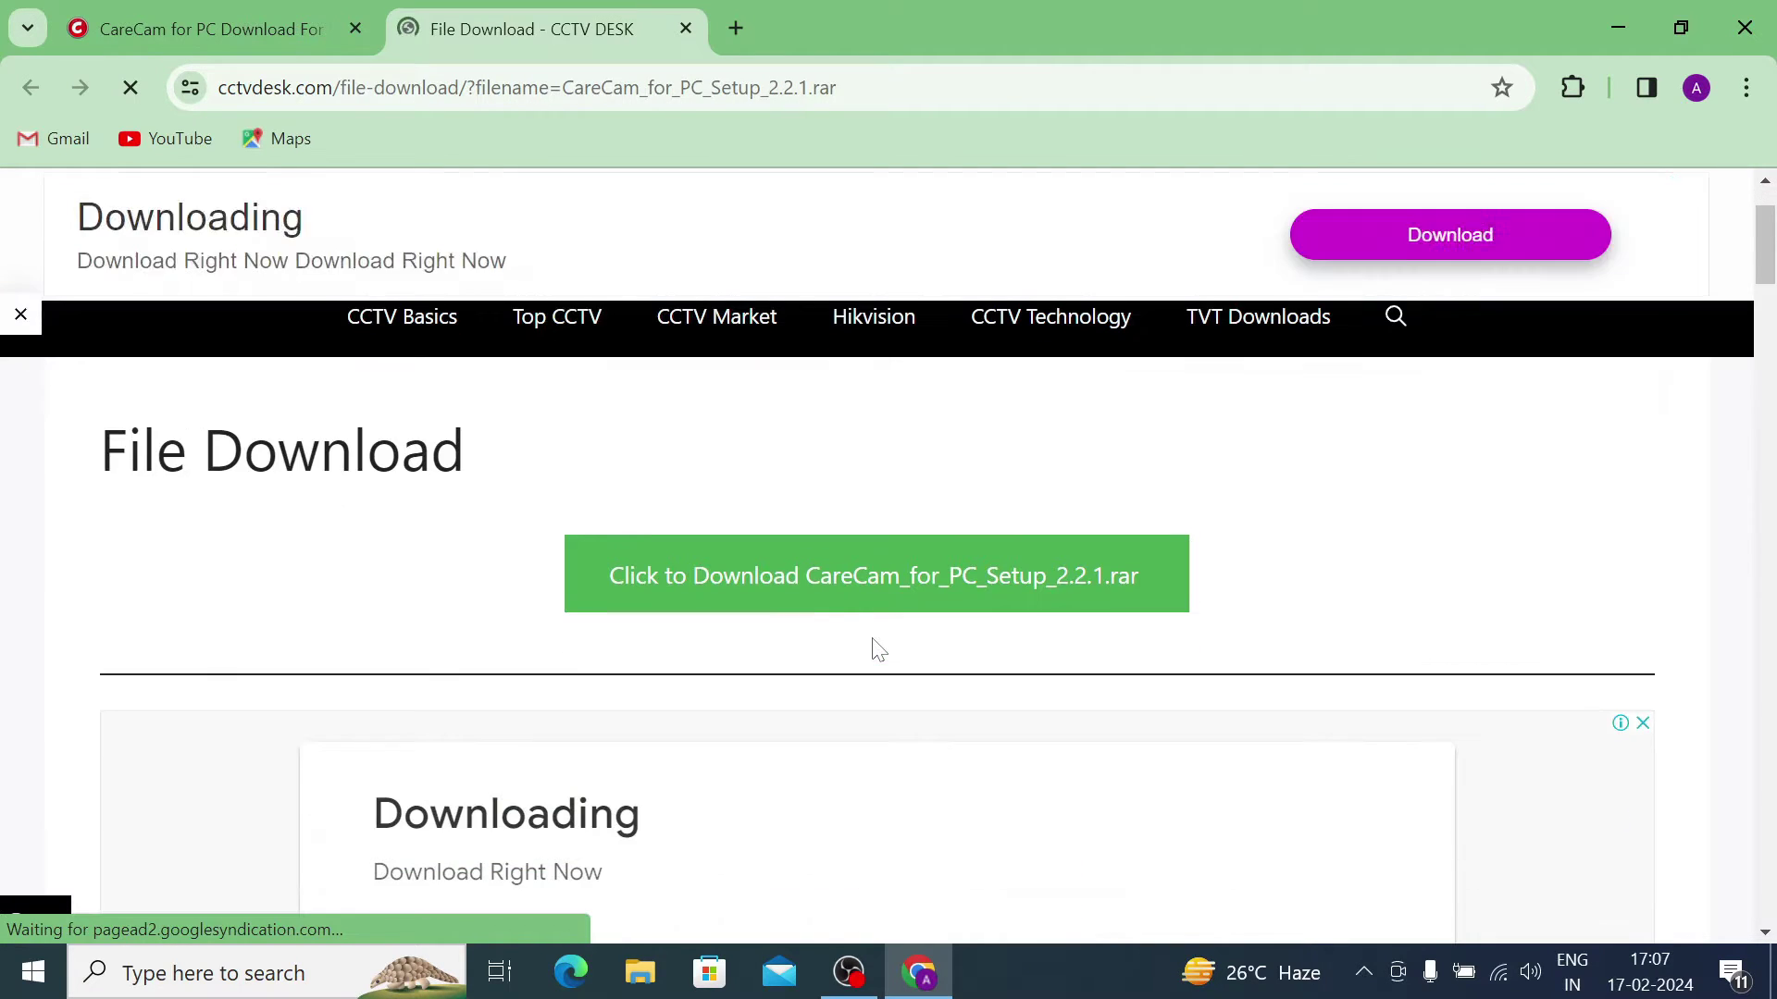
Step: Download CareCam_for_PC_Setup_2.2.1.rar, dismiss the ad, and show it in the Downloads folder
left_click(813, 587)
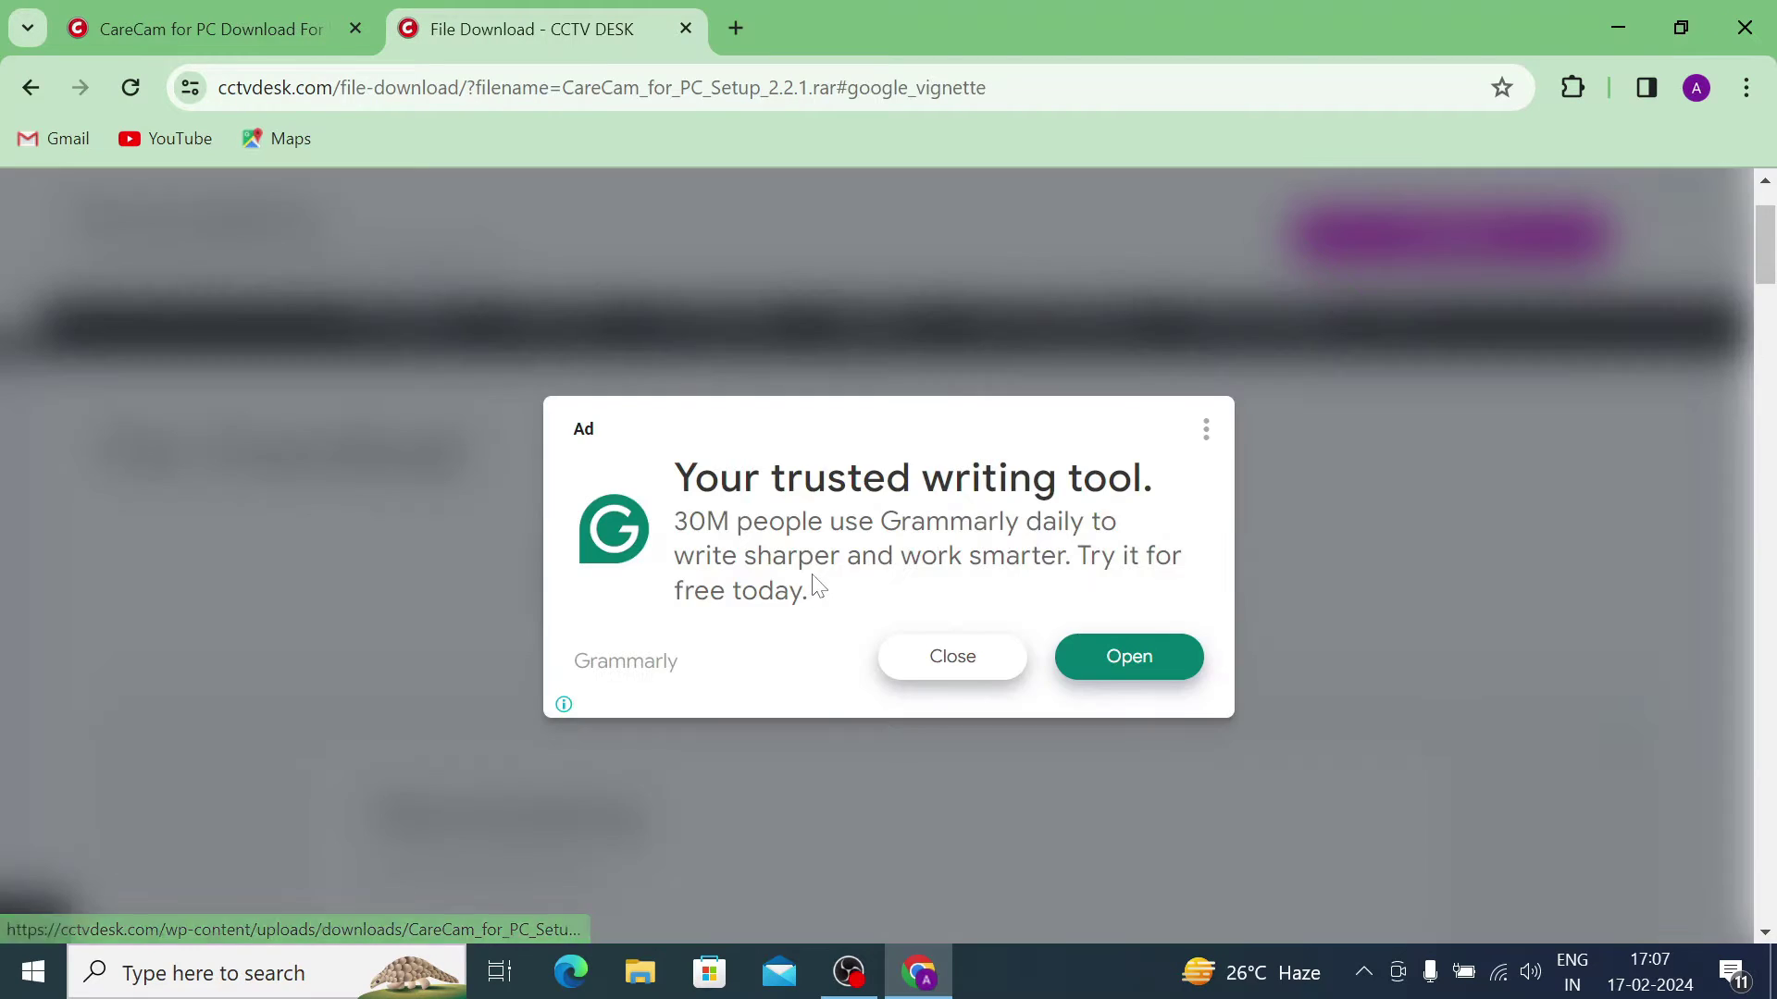
left_click(911, 659)
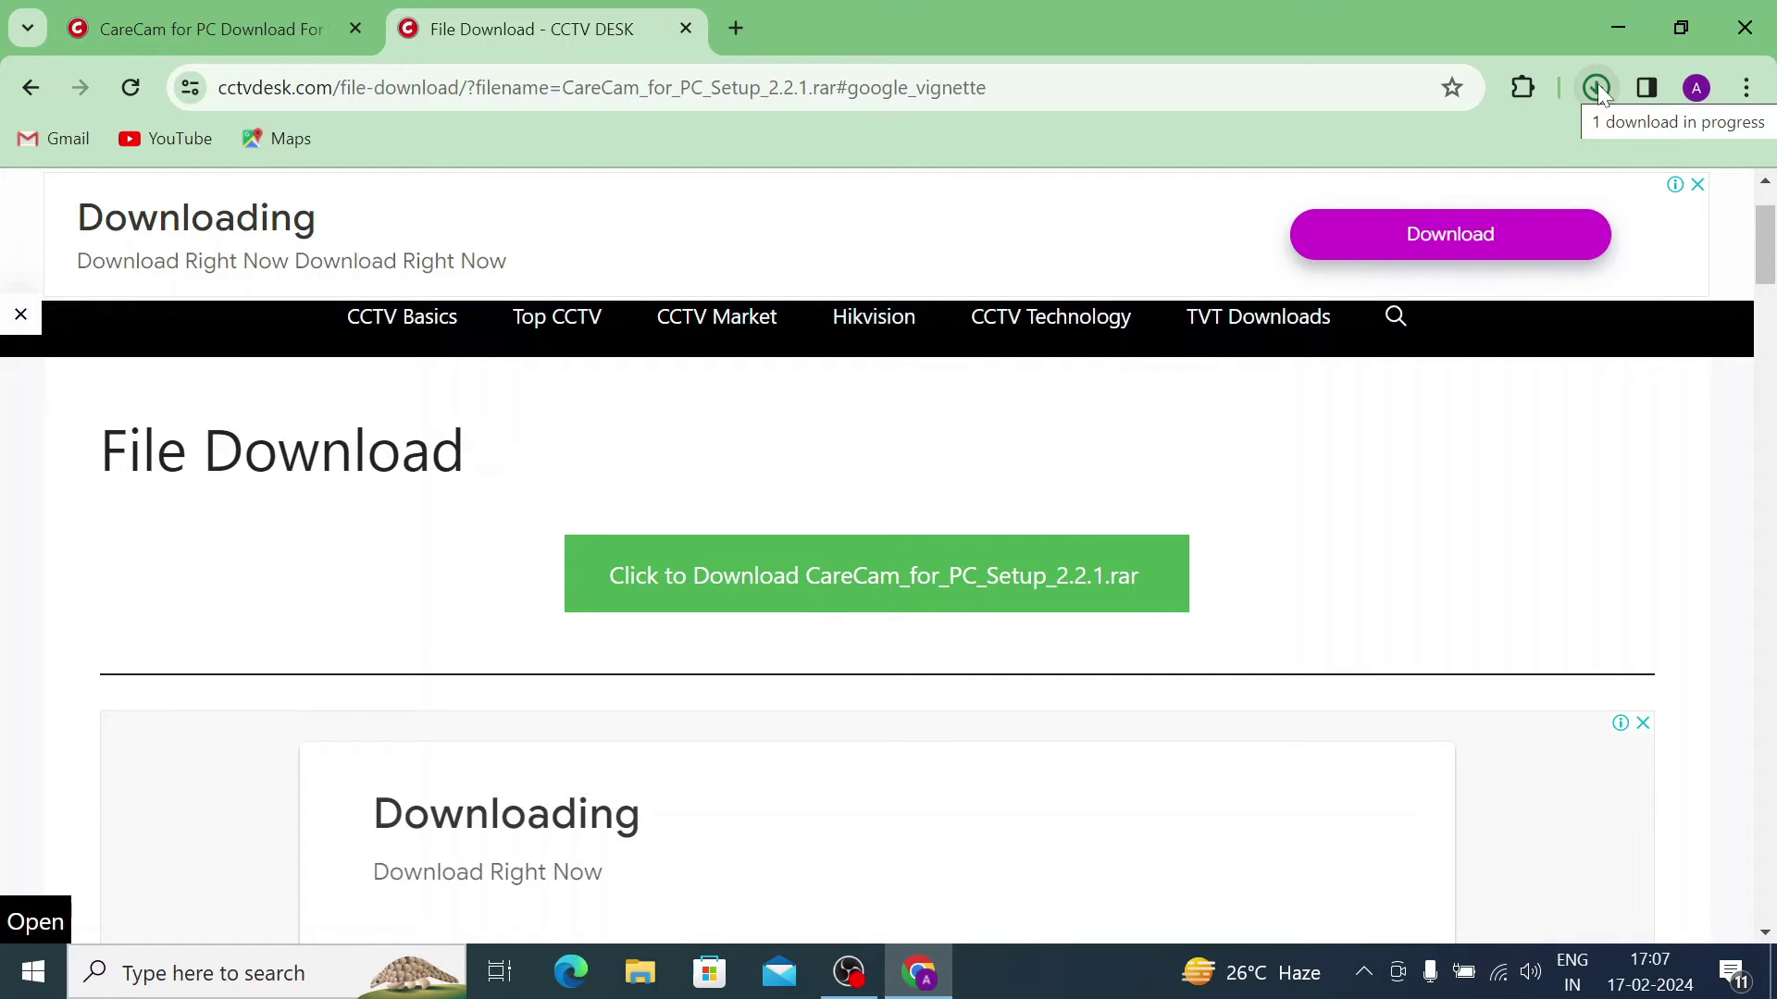
left_click(1597, 88)
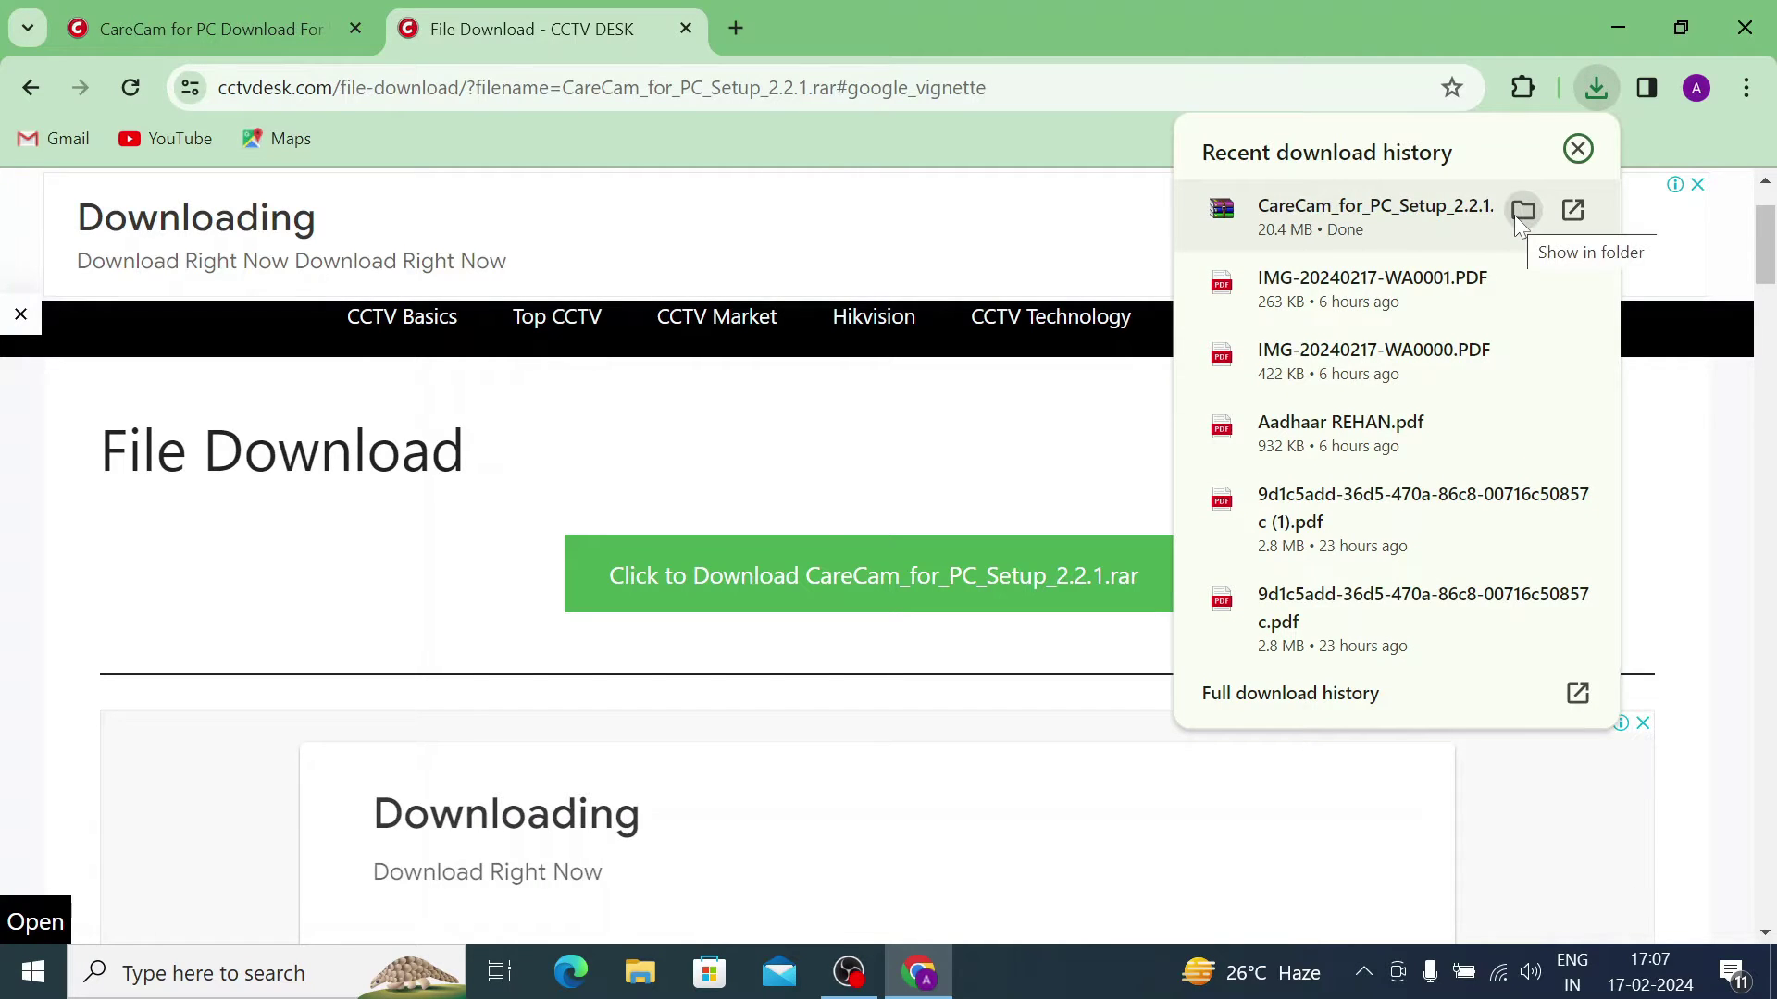
left_click(1521, 213)
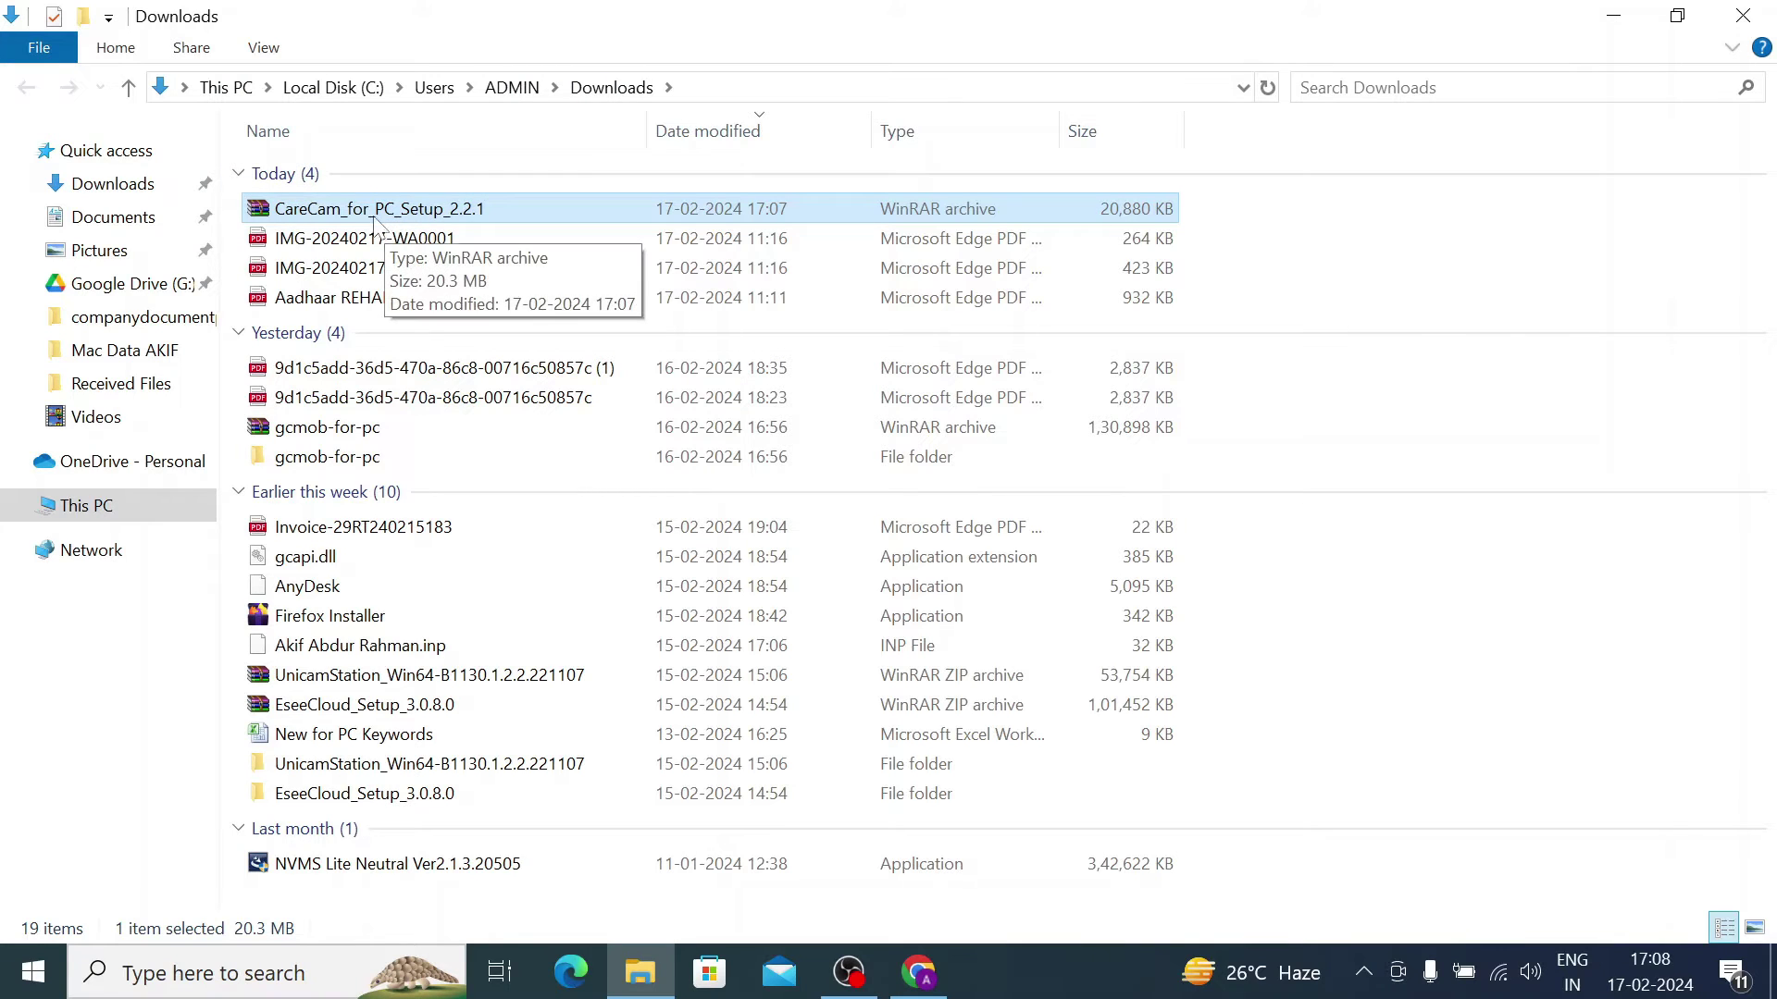
Step: Extract the archive with 7-Zip into a CareCam_for_PC_Setup_2.2.1 folder after a failed first attempt
right_click(360, 212)
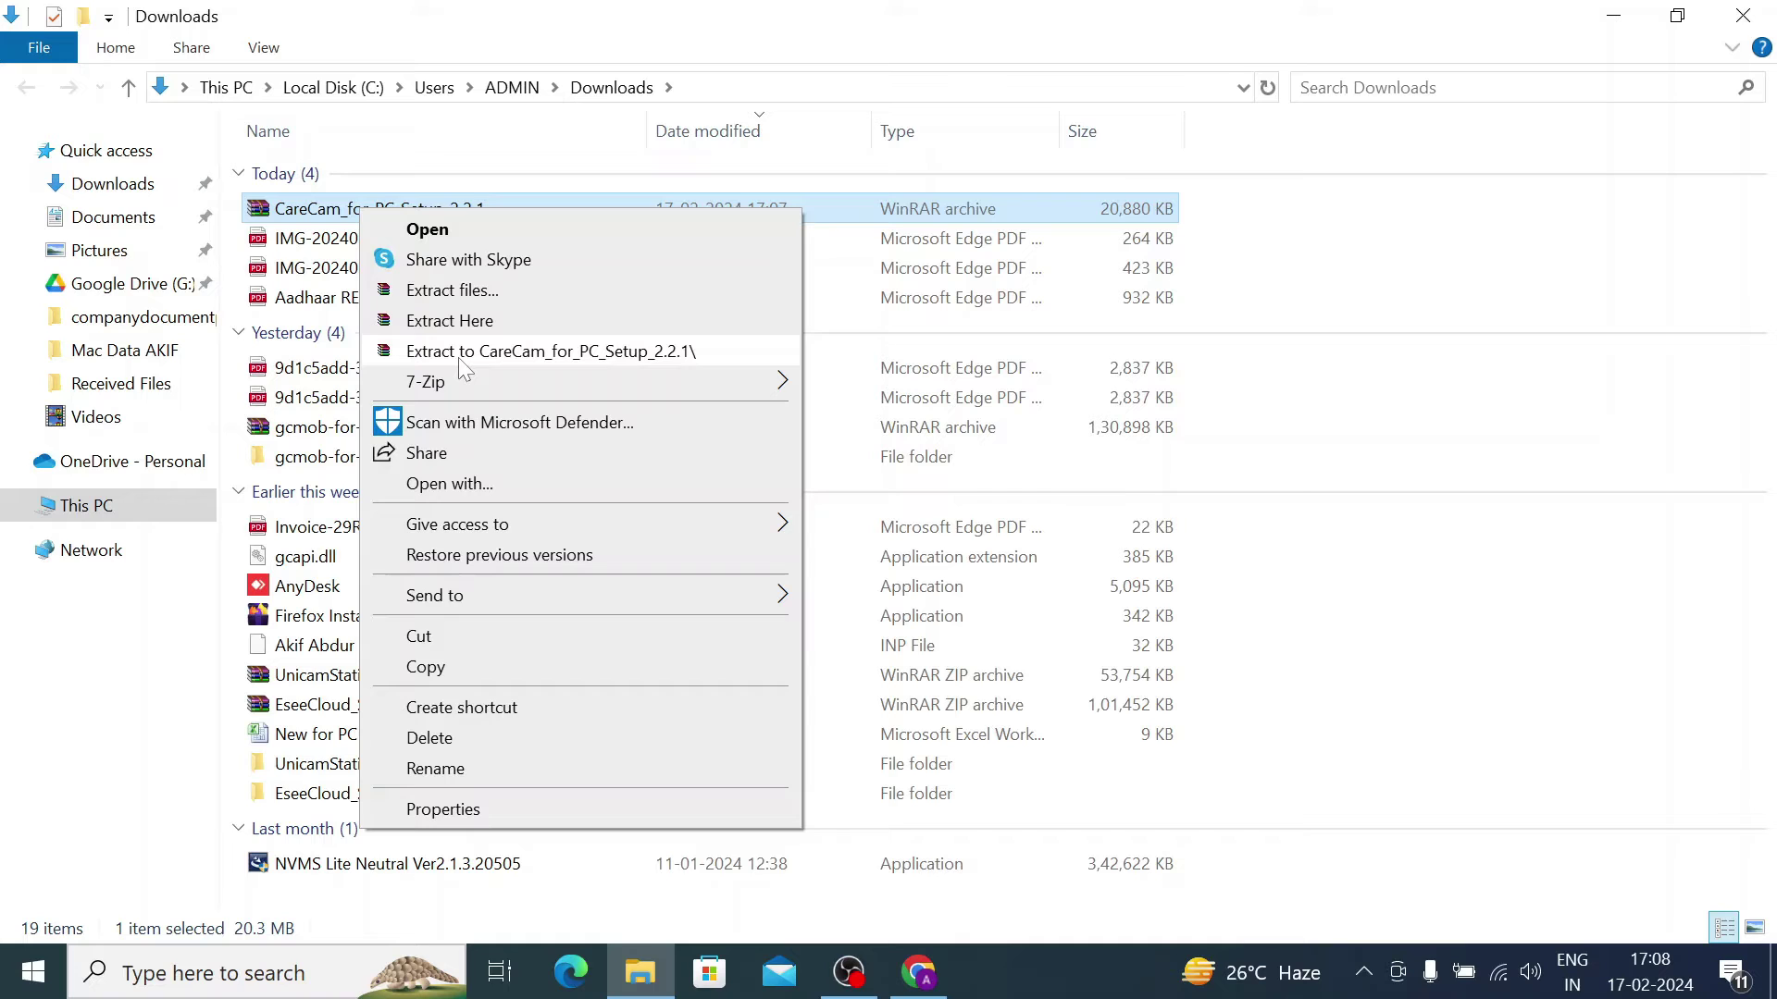
left_click(458, 358)
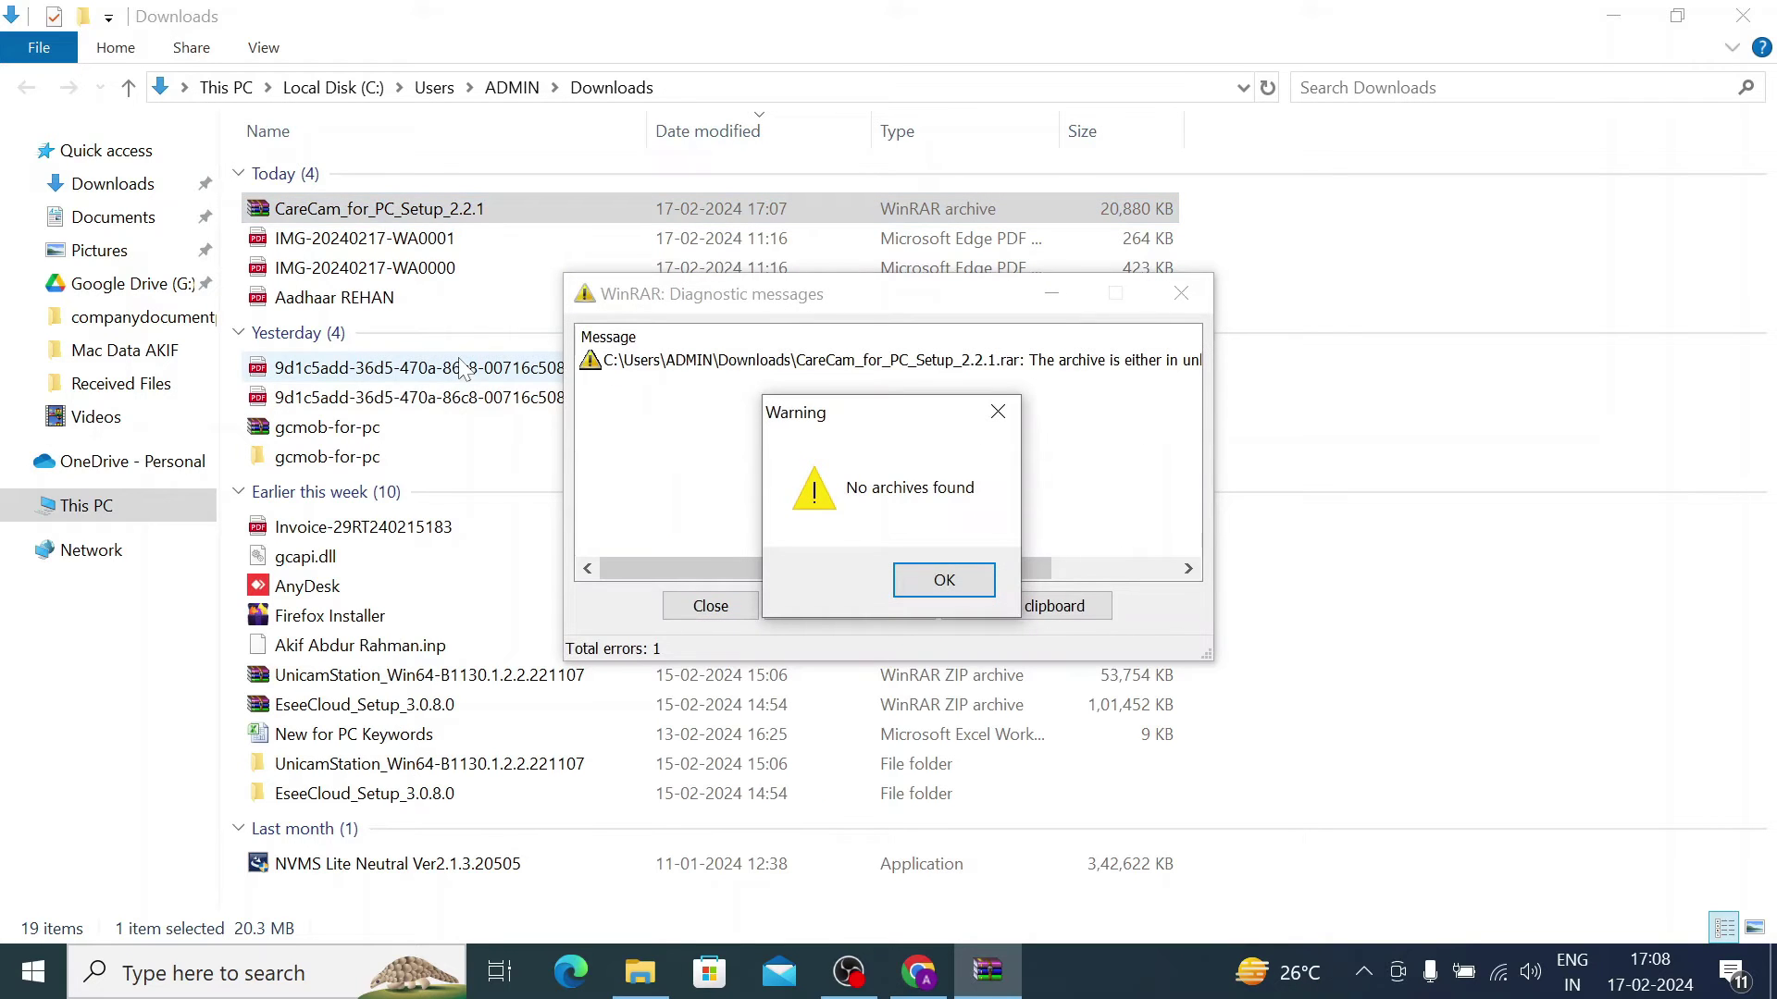
left_click(979, 578)
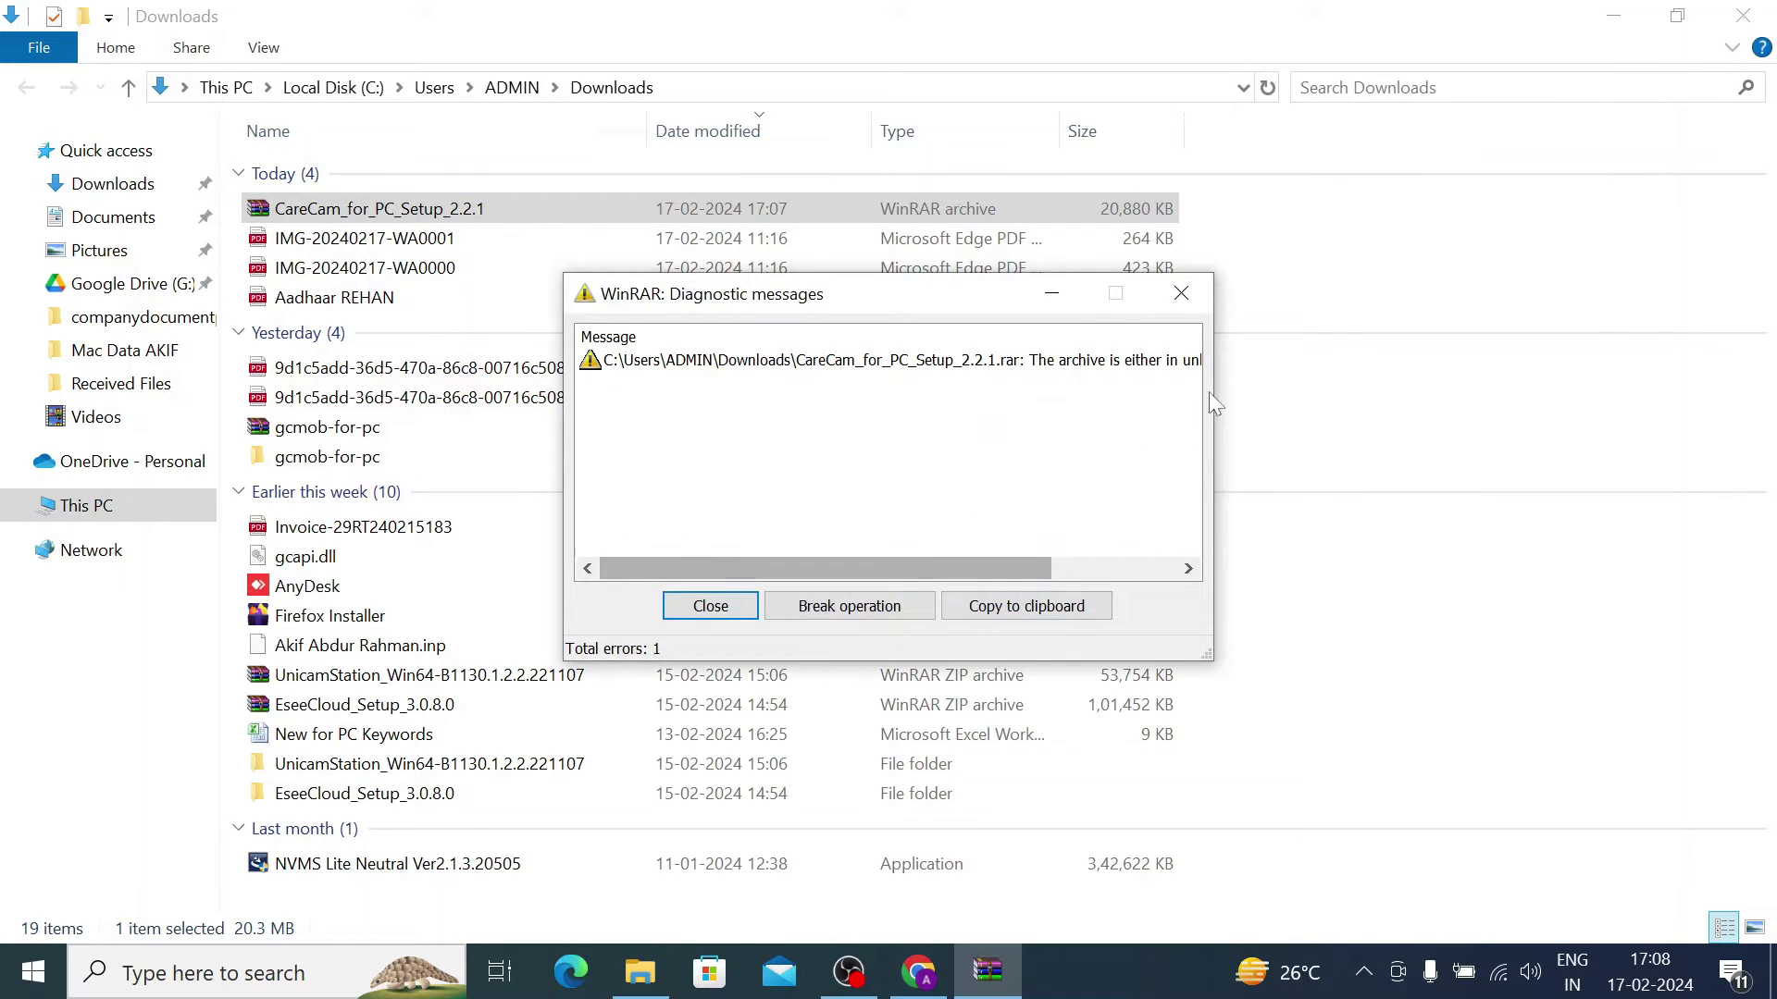
left_click(1194, 296)
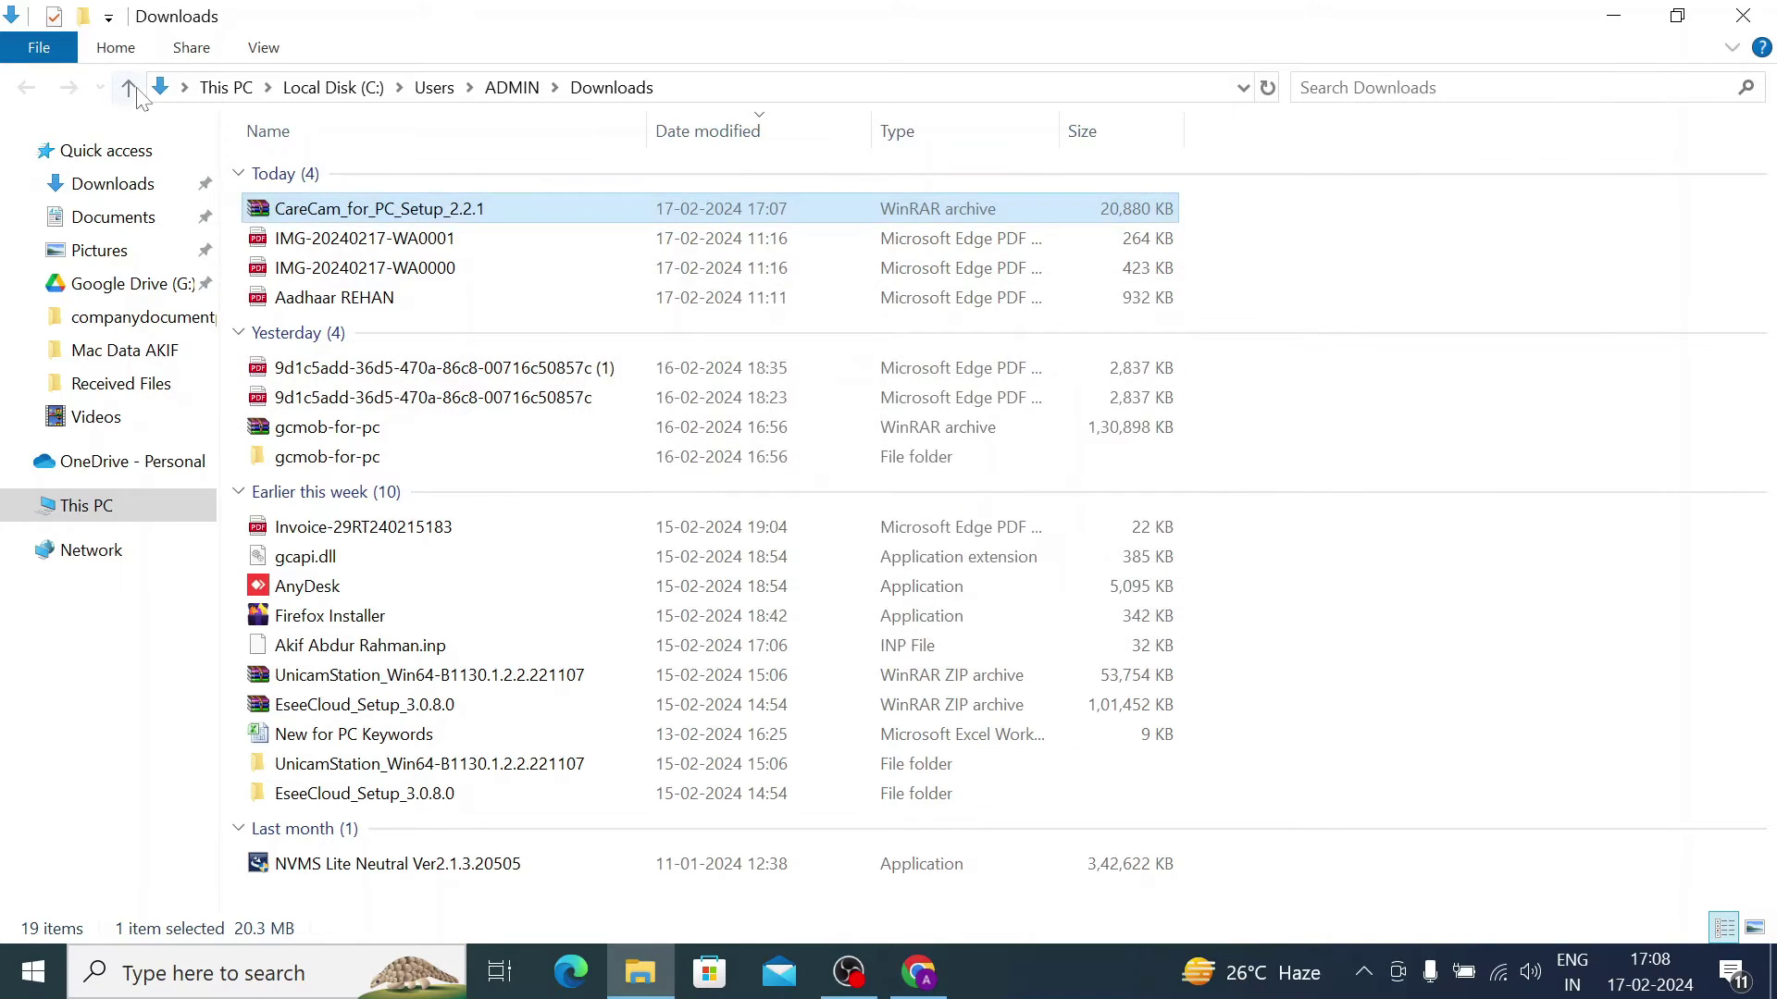
right_click(313, 207)
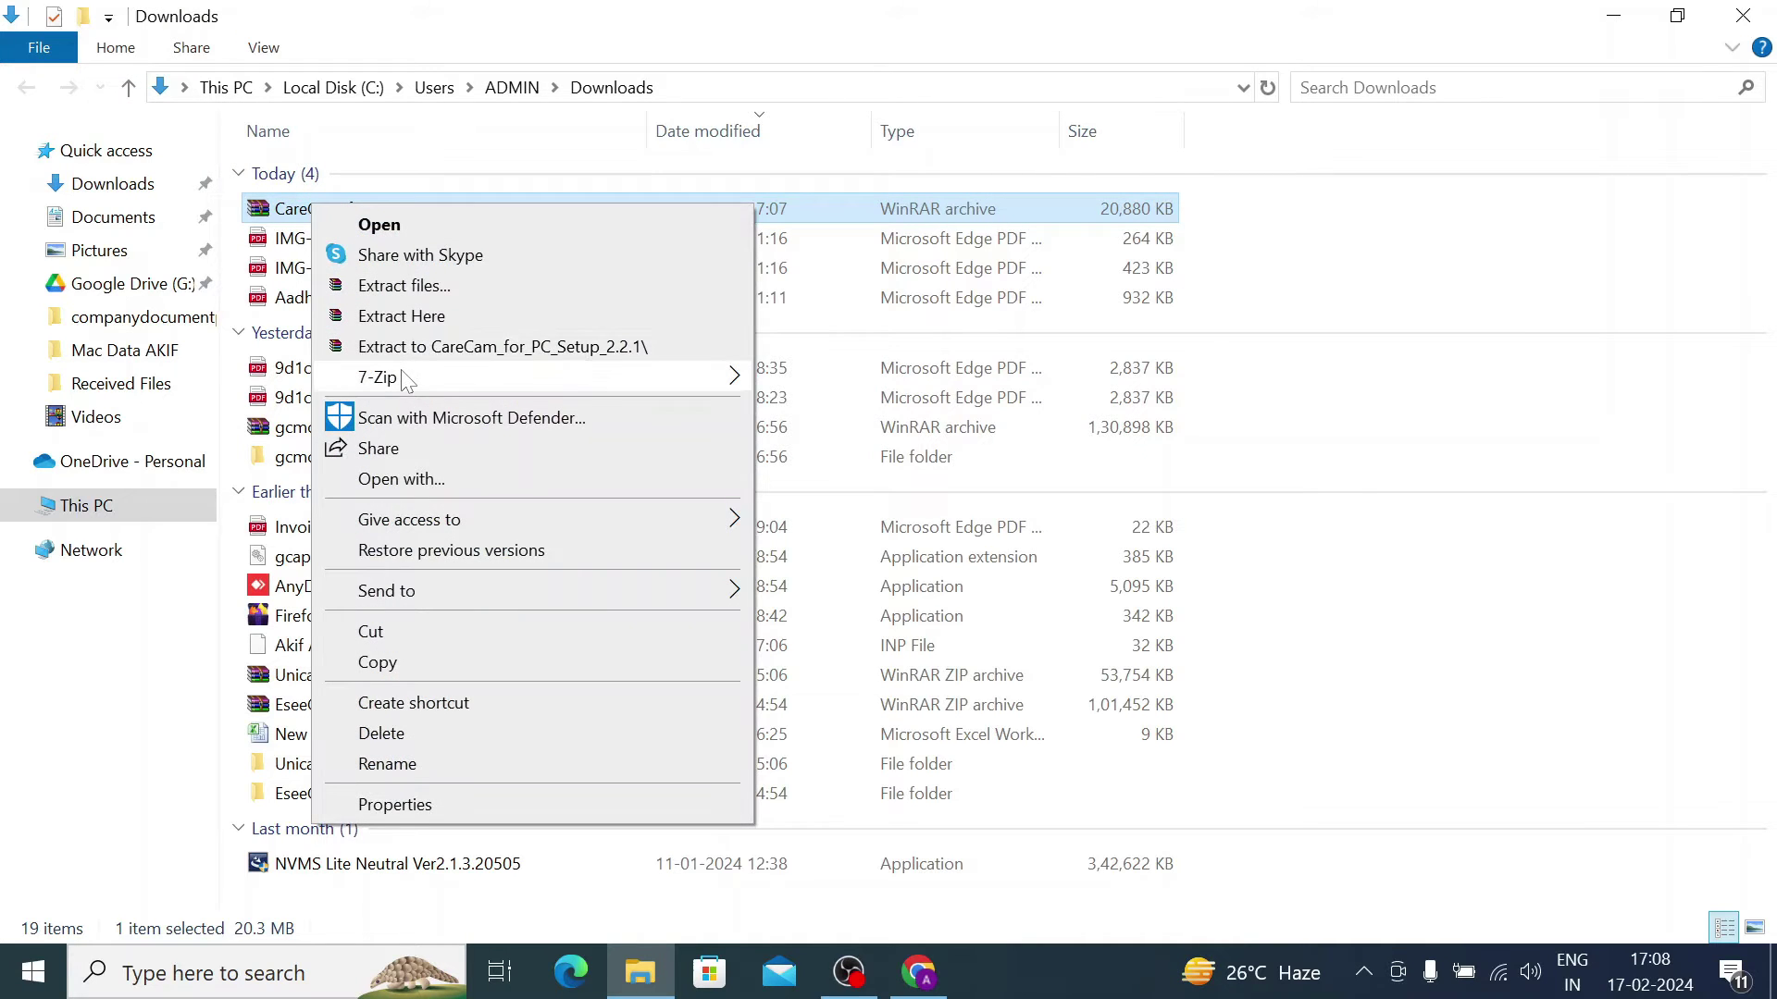
mouse_move(534, 377)
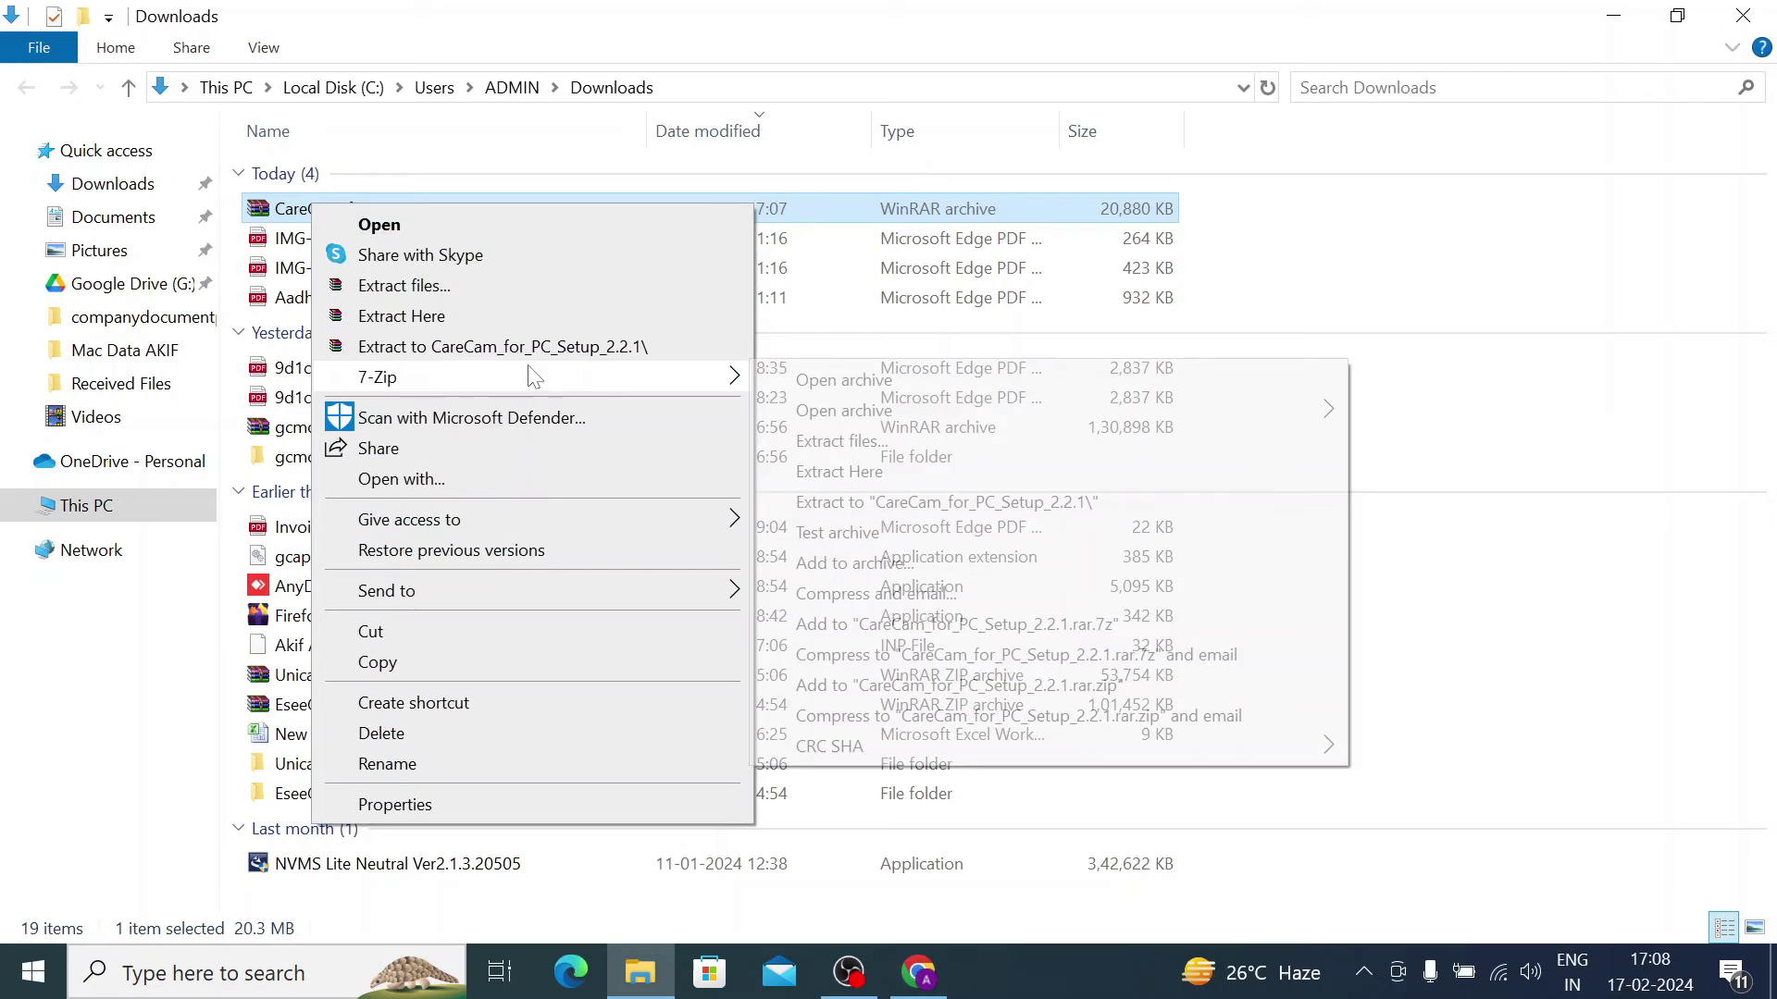
left_click(810, 505)
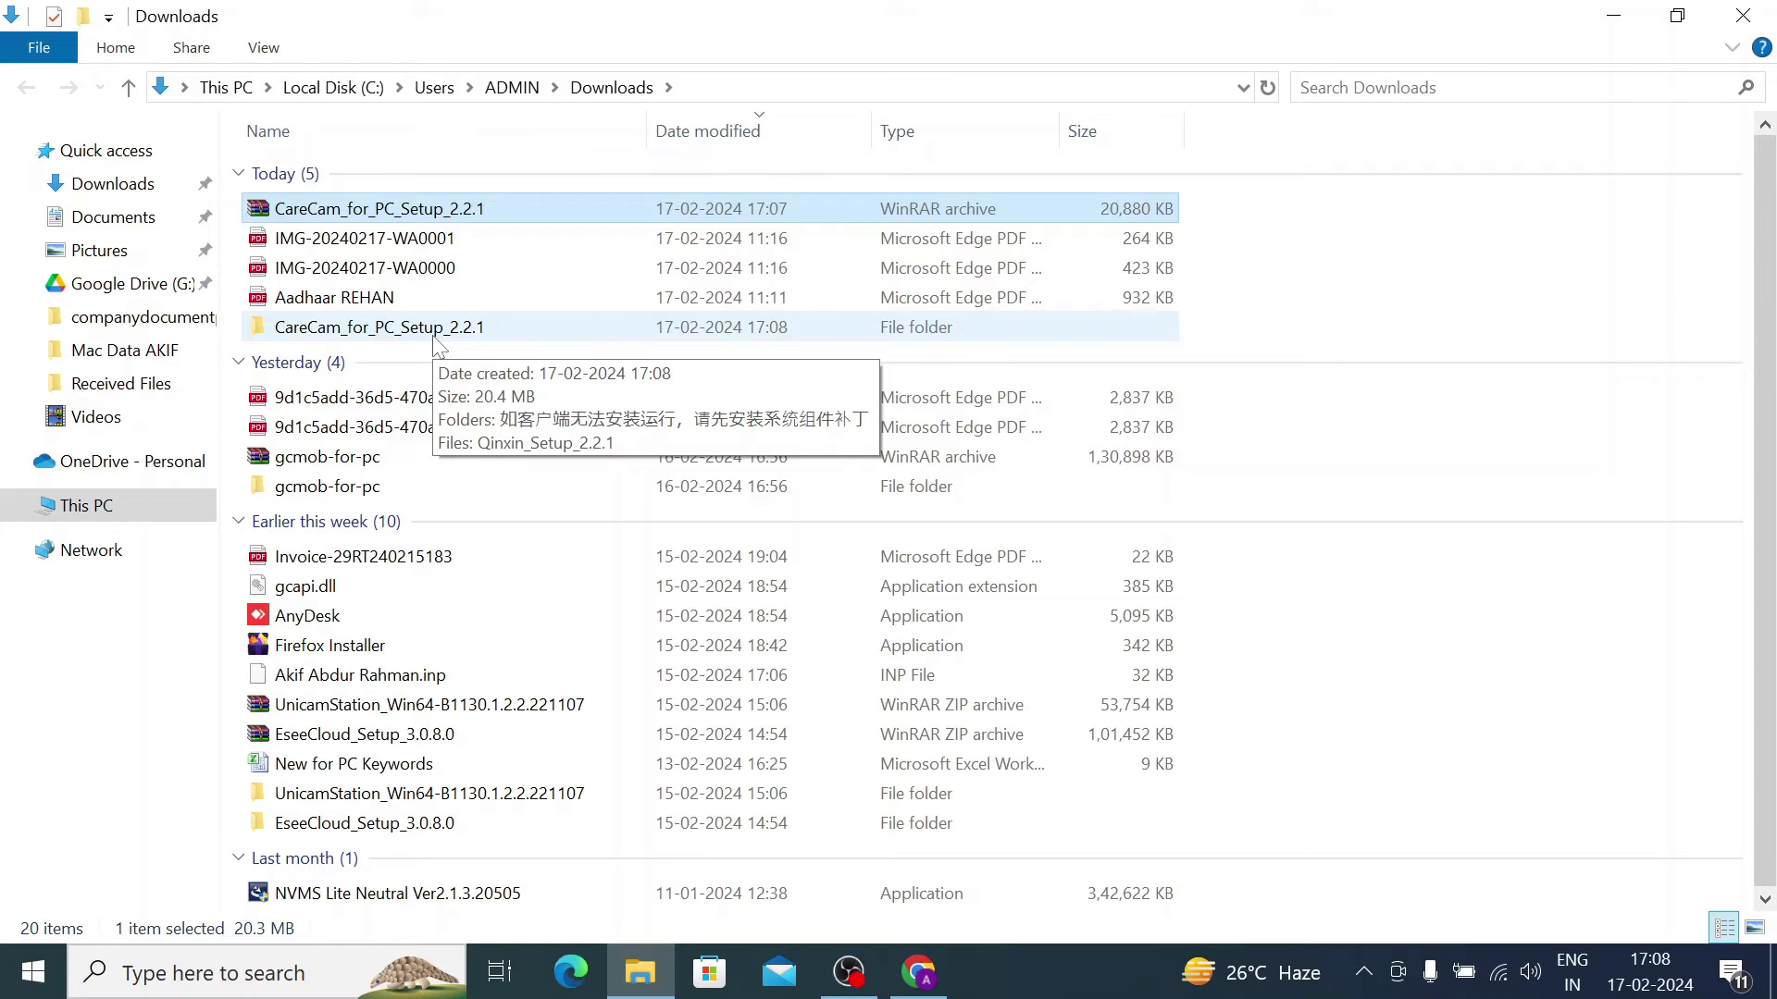
Step: Open the extracted folder and run Qinxin_Setup_2.2.1 as administrator
double_click(436, 334)
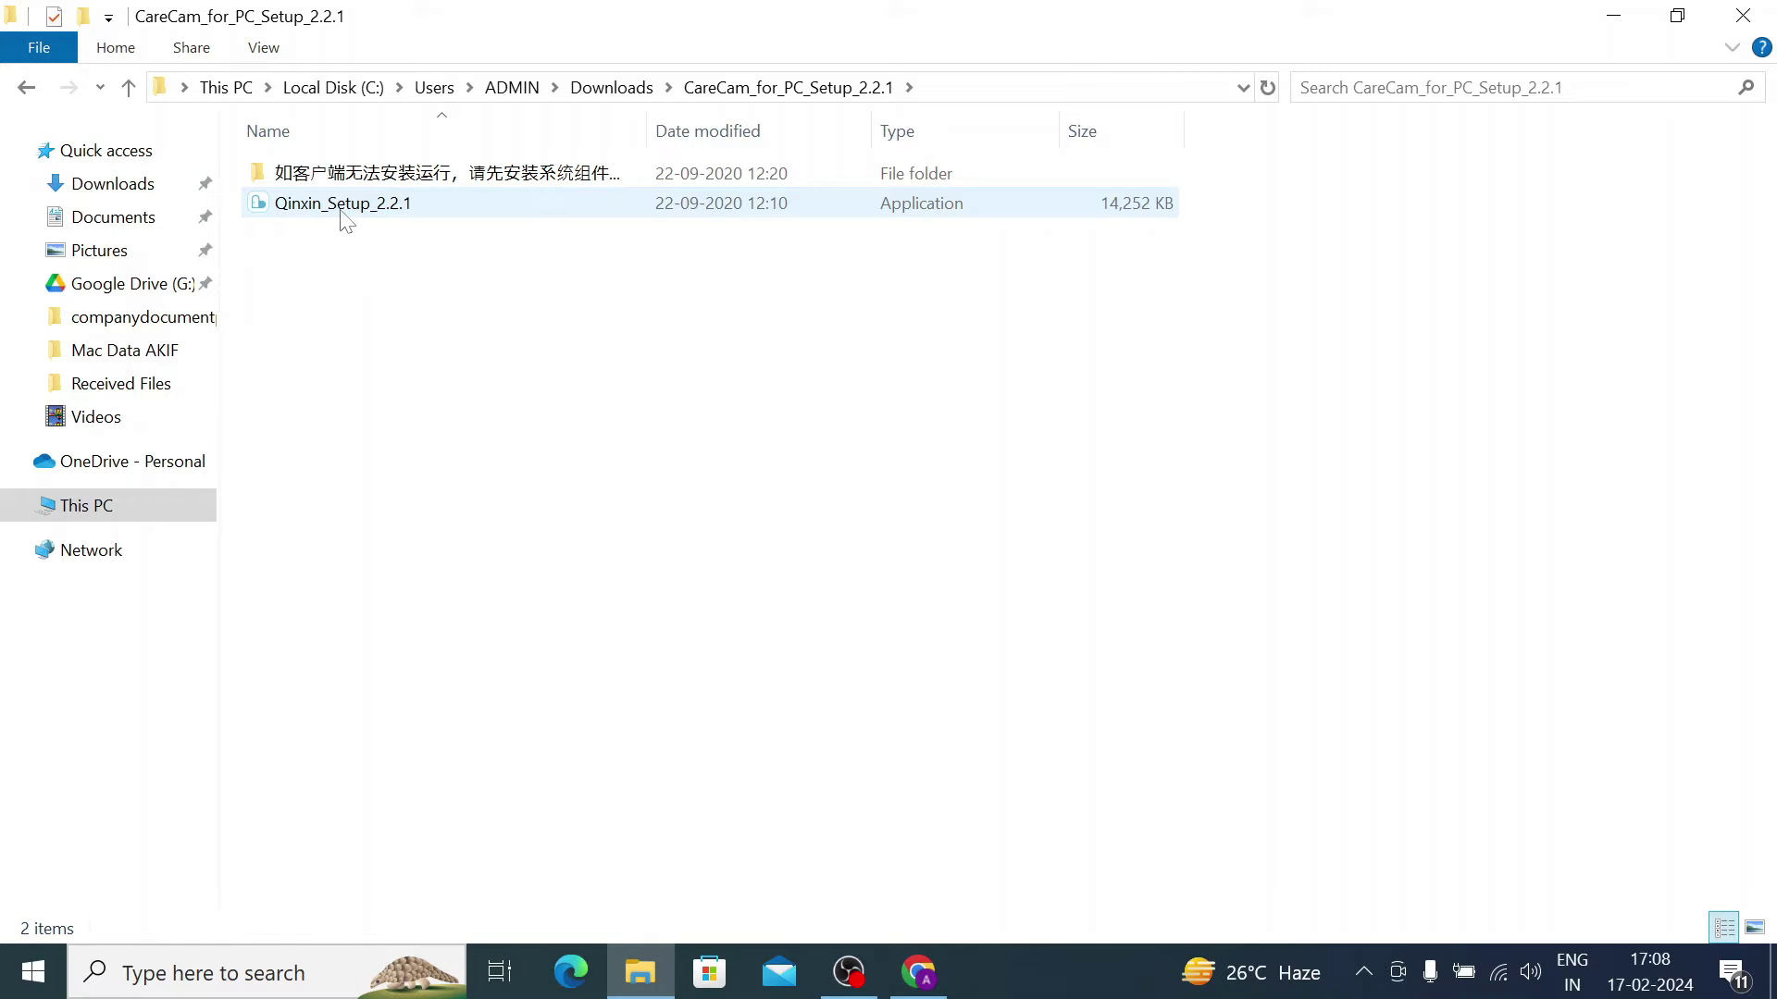
left_click(341, 211)
right_click(338, 210)
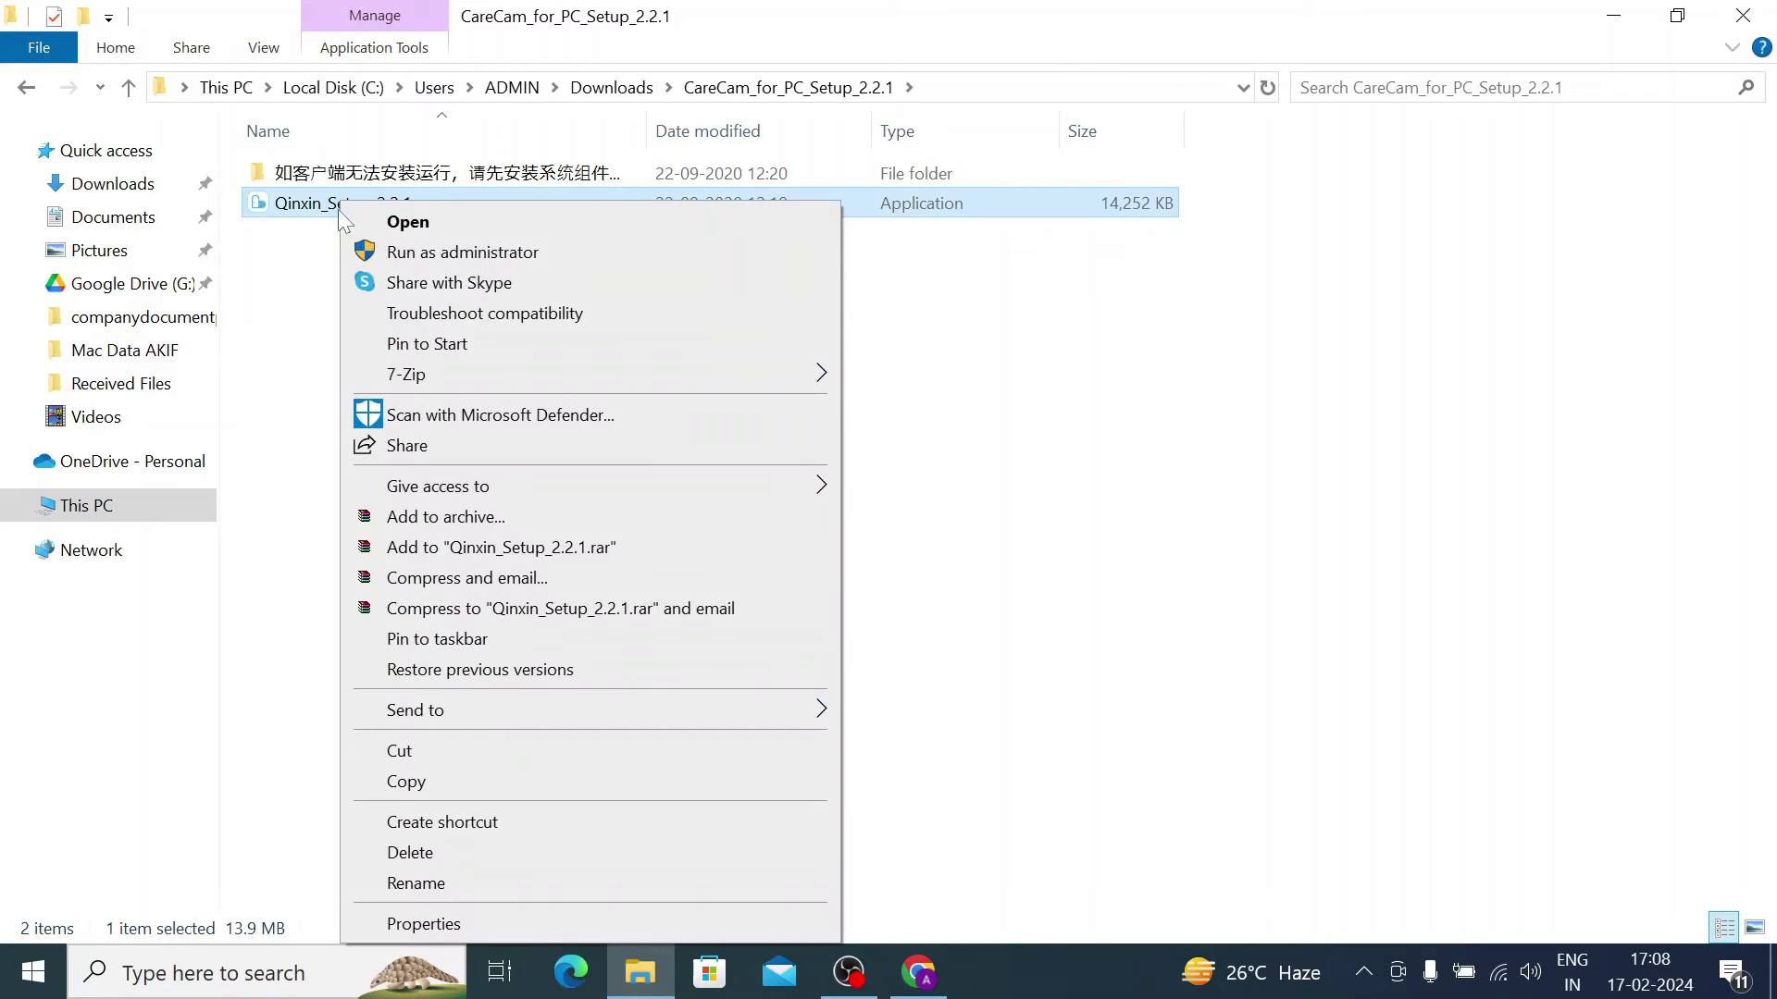
left_click(400, 253)
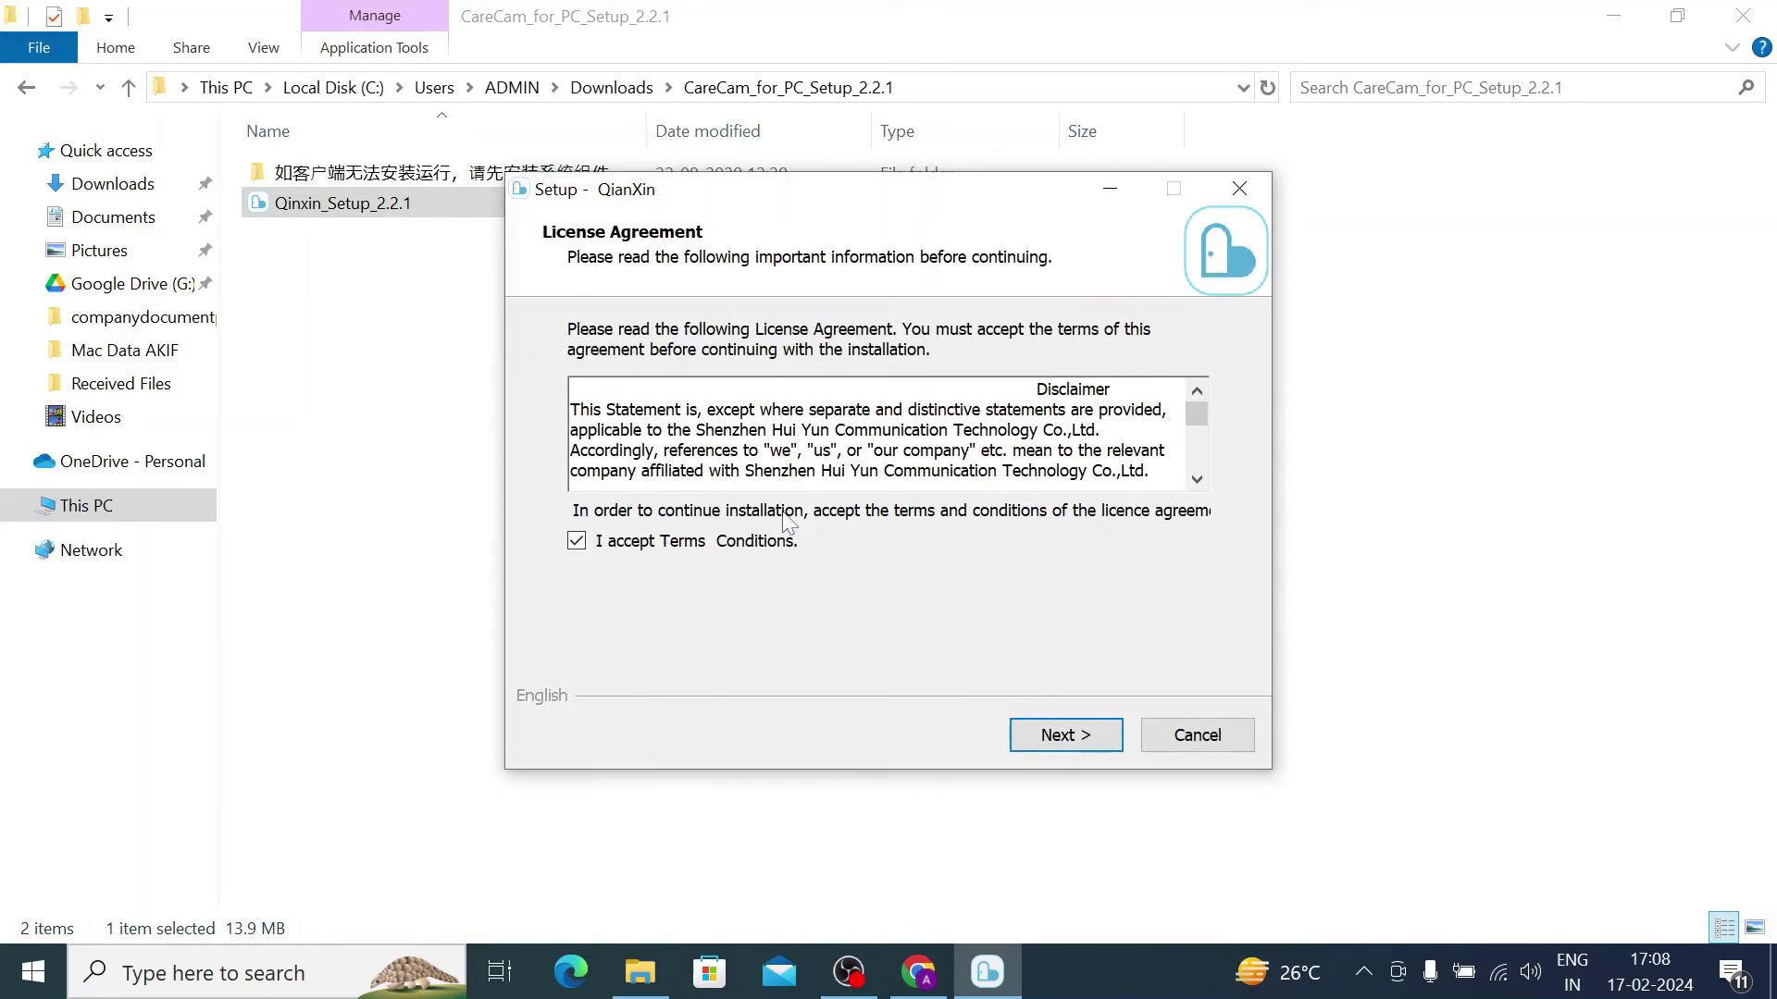
Step: Install QianXin with the default location and Start Menu folder, finishing with Launch QianXin checked
left_click(1051, 736)
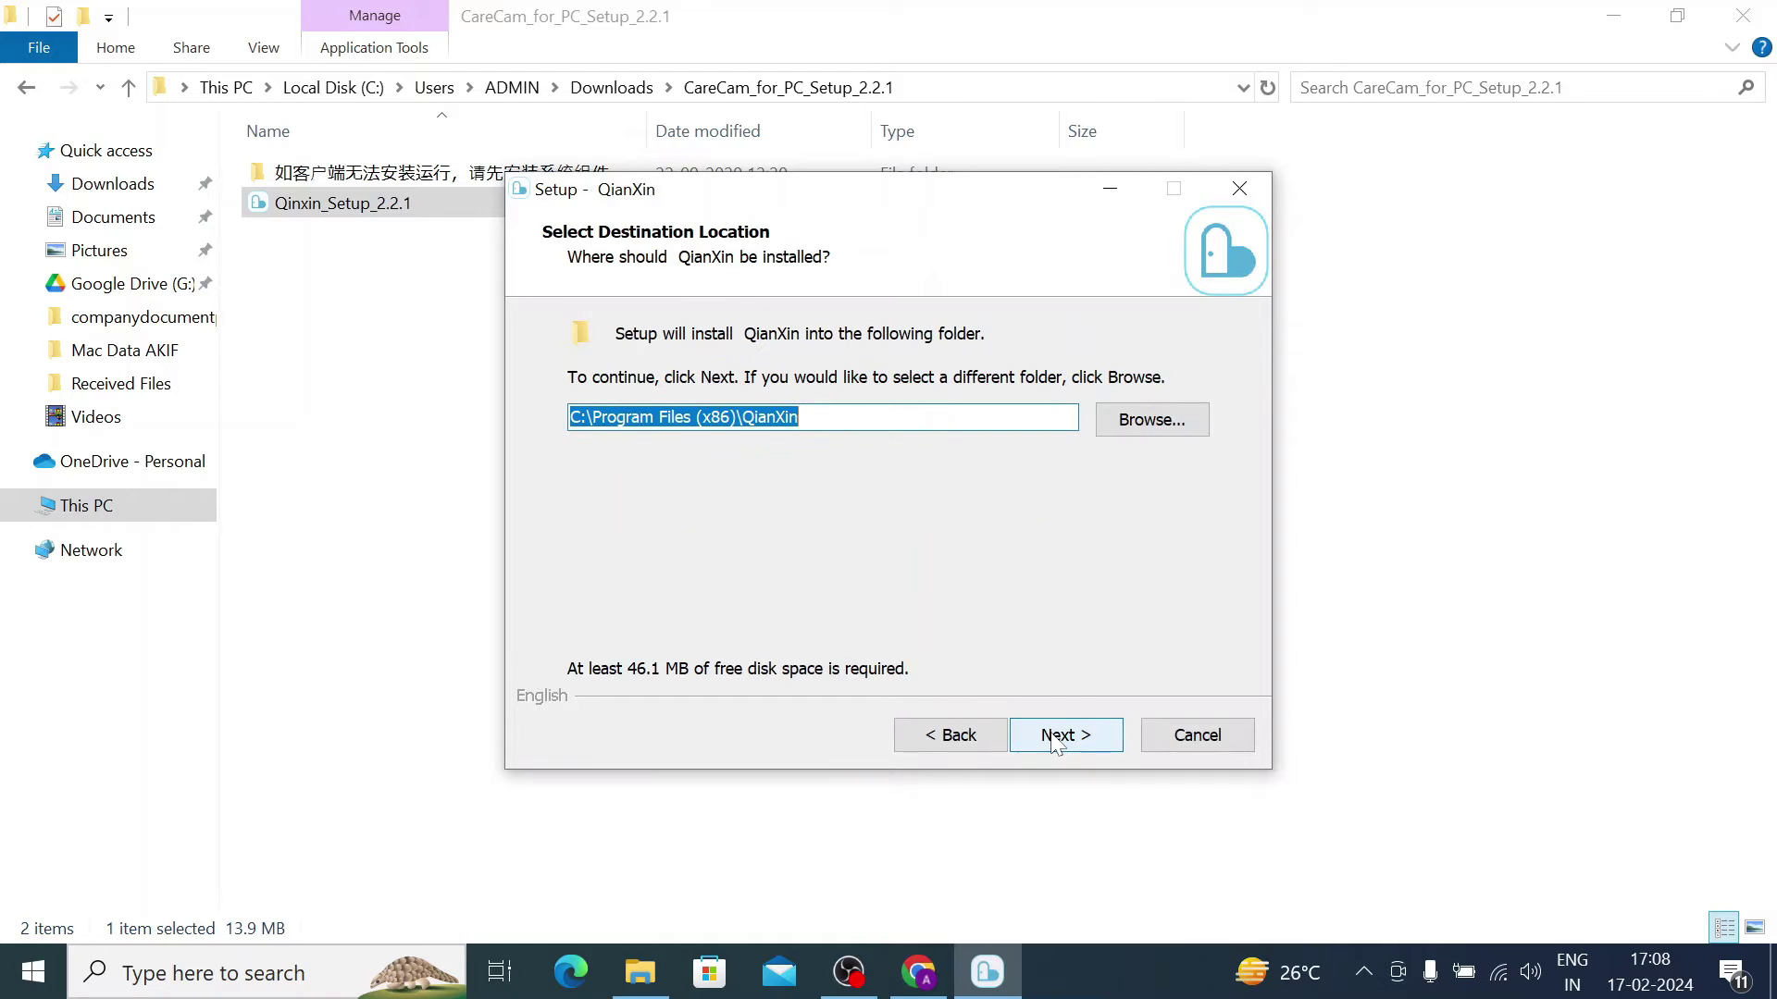
left_click(1052, 736)
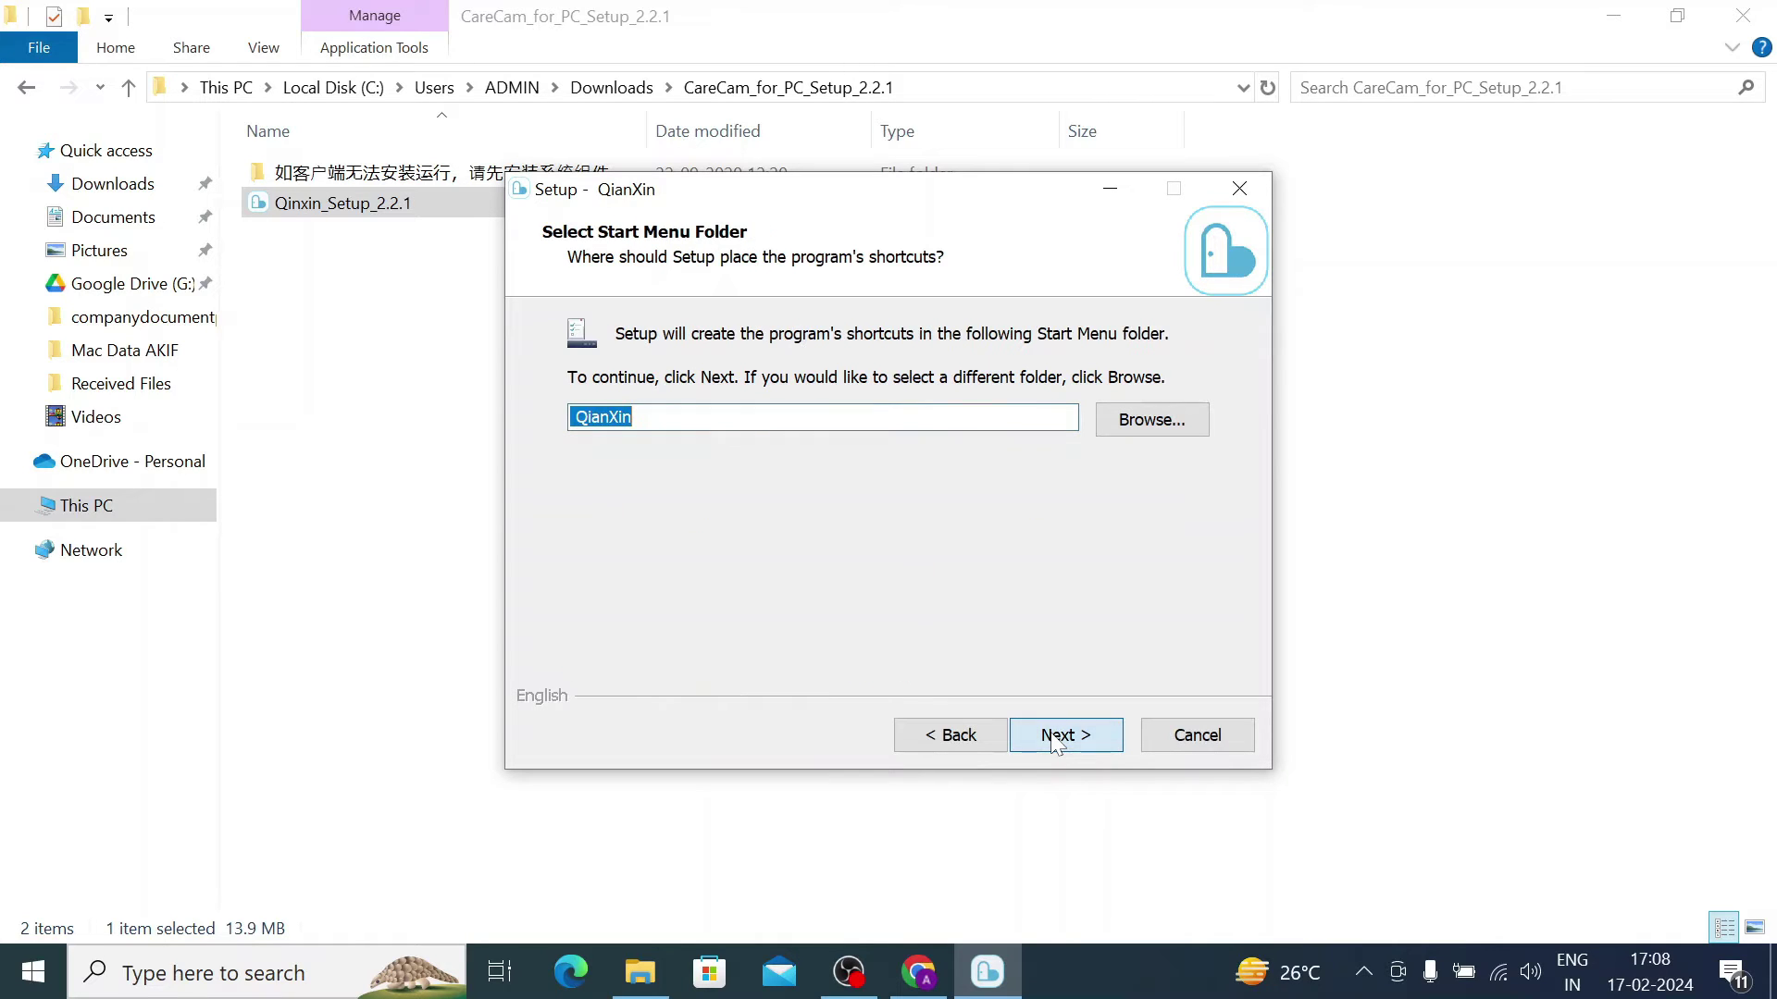
left_click(1052, 736)
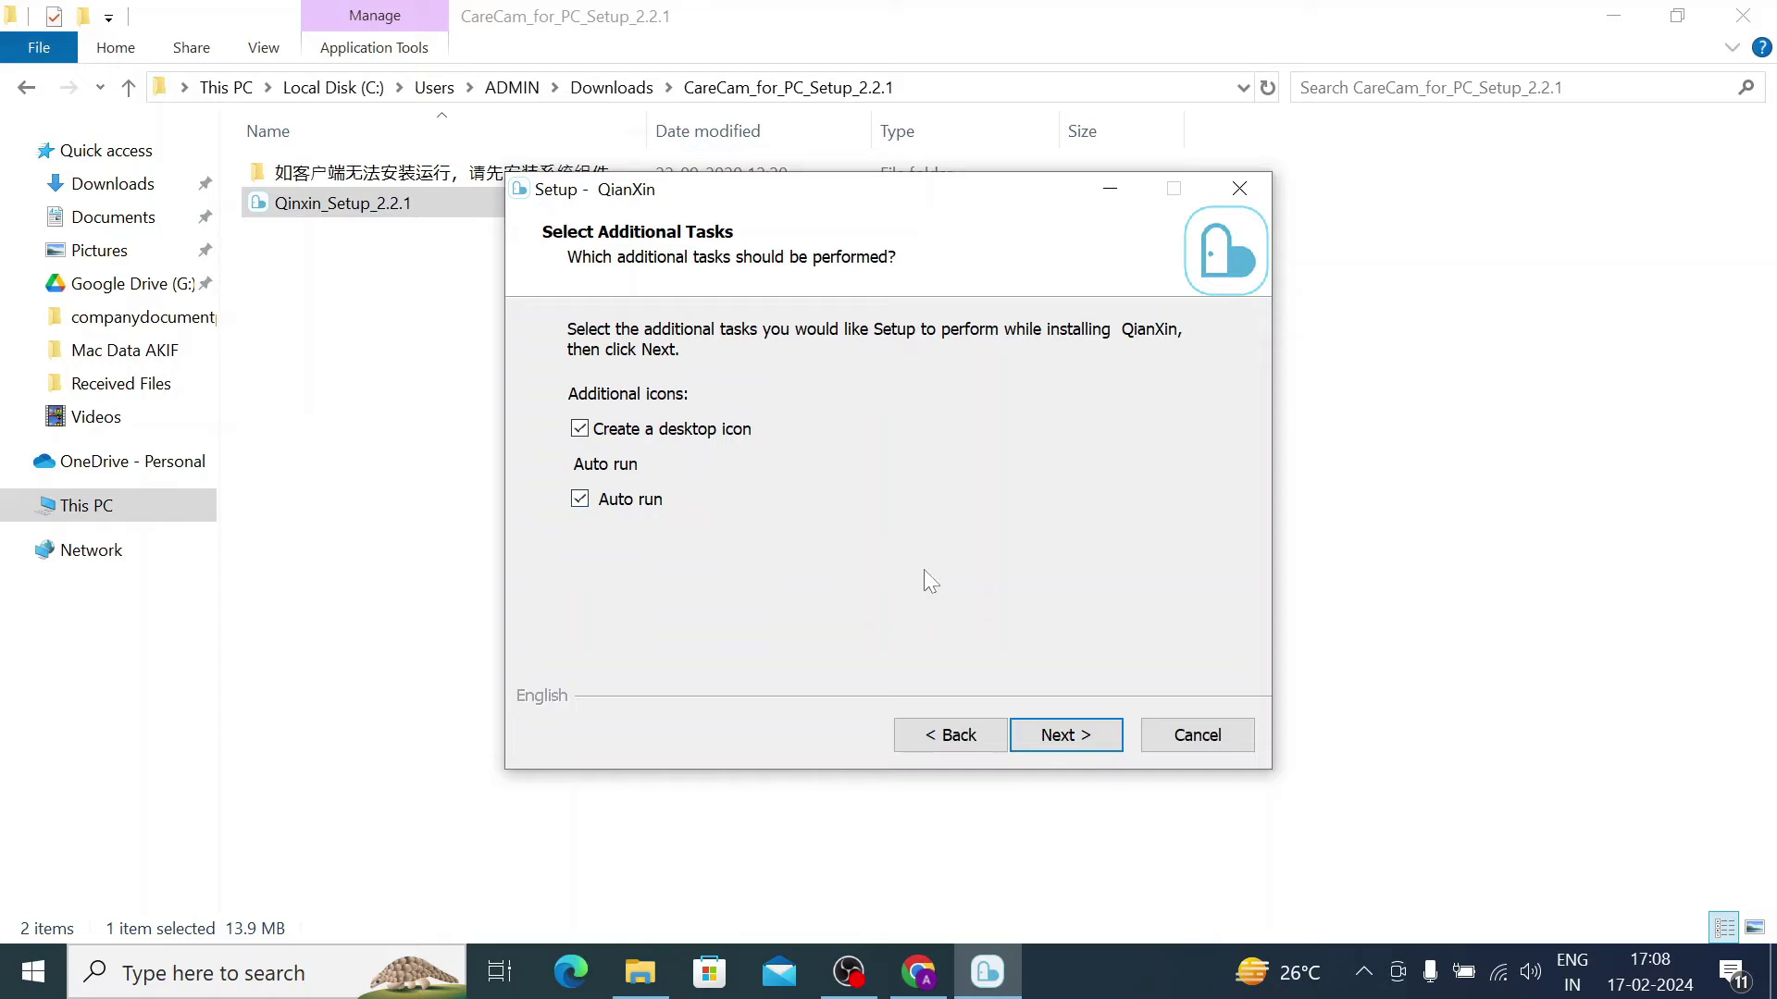
left_click(1050, 739)
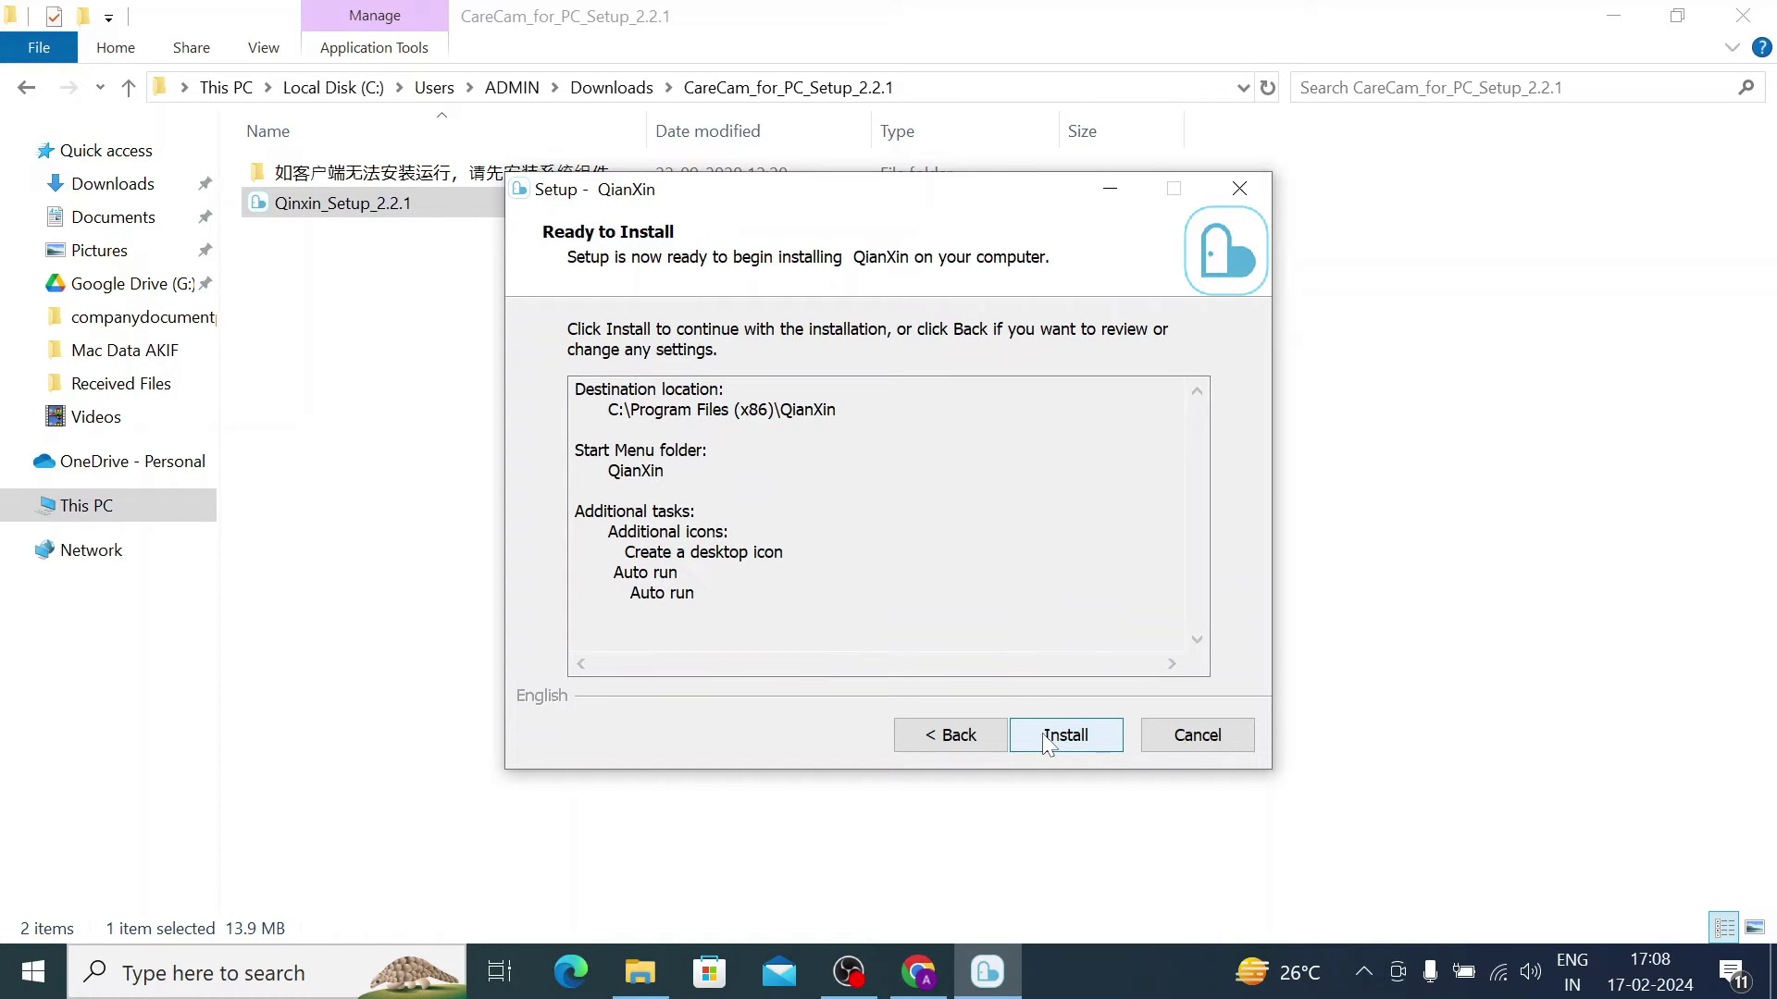
left_click(1046, 737)
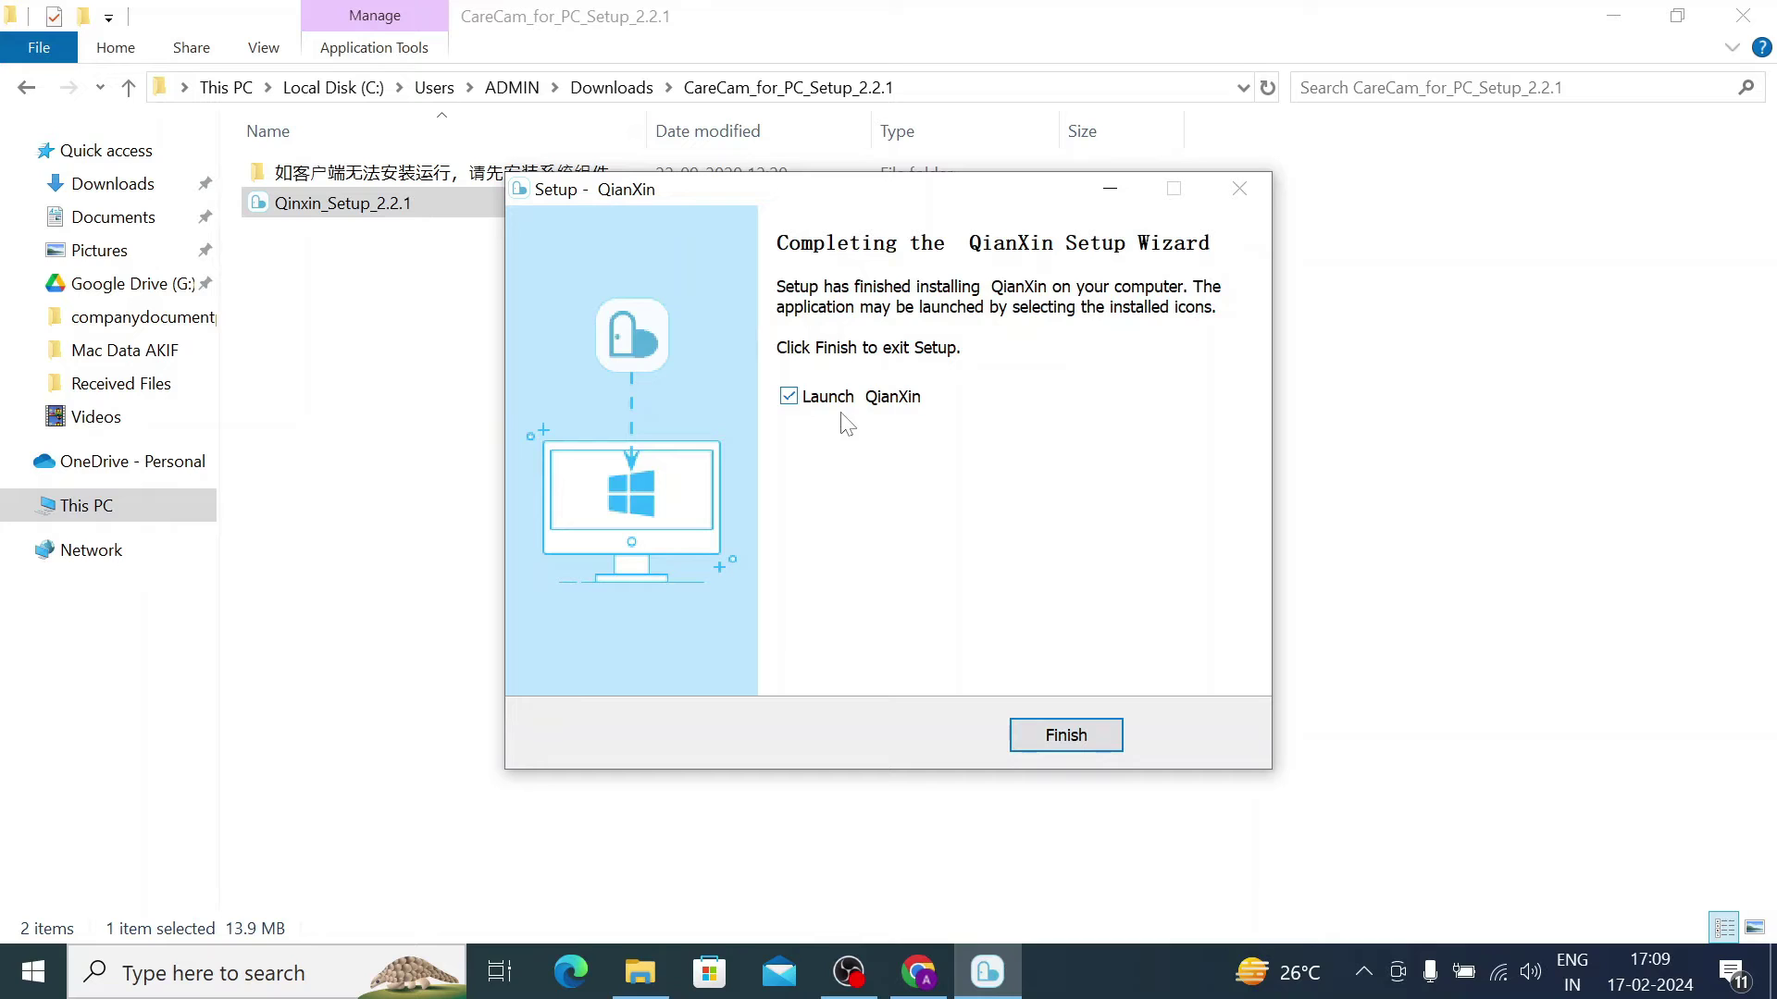
left_click(1036, 736)
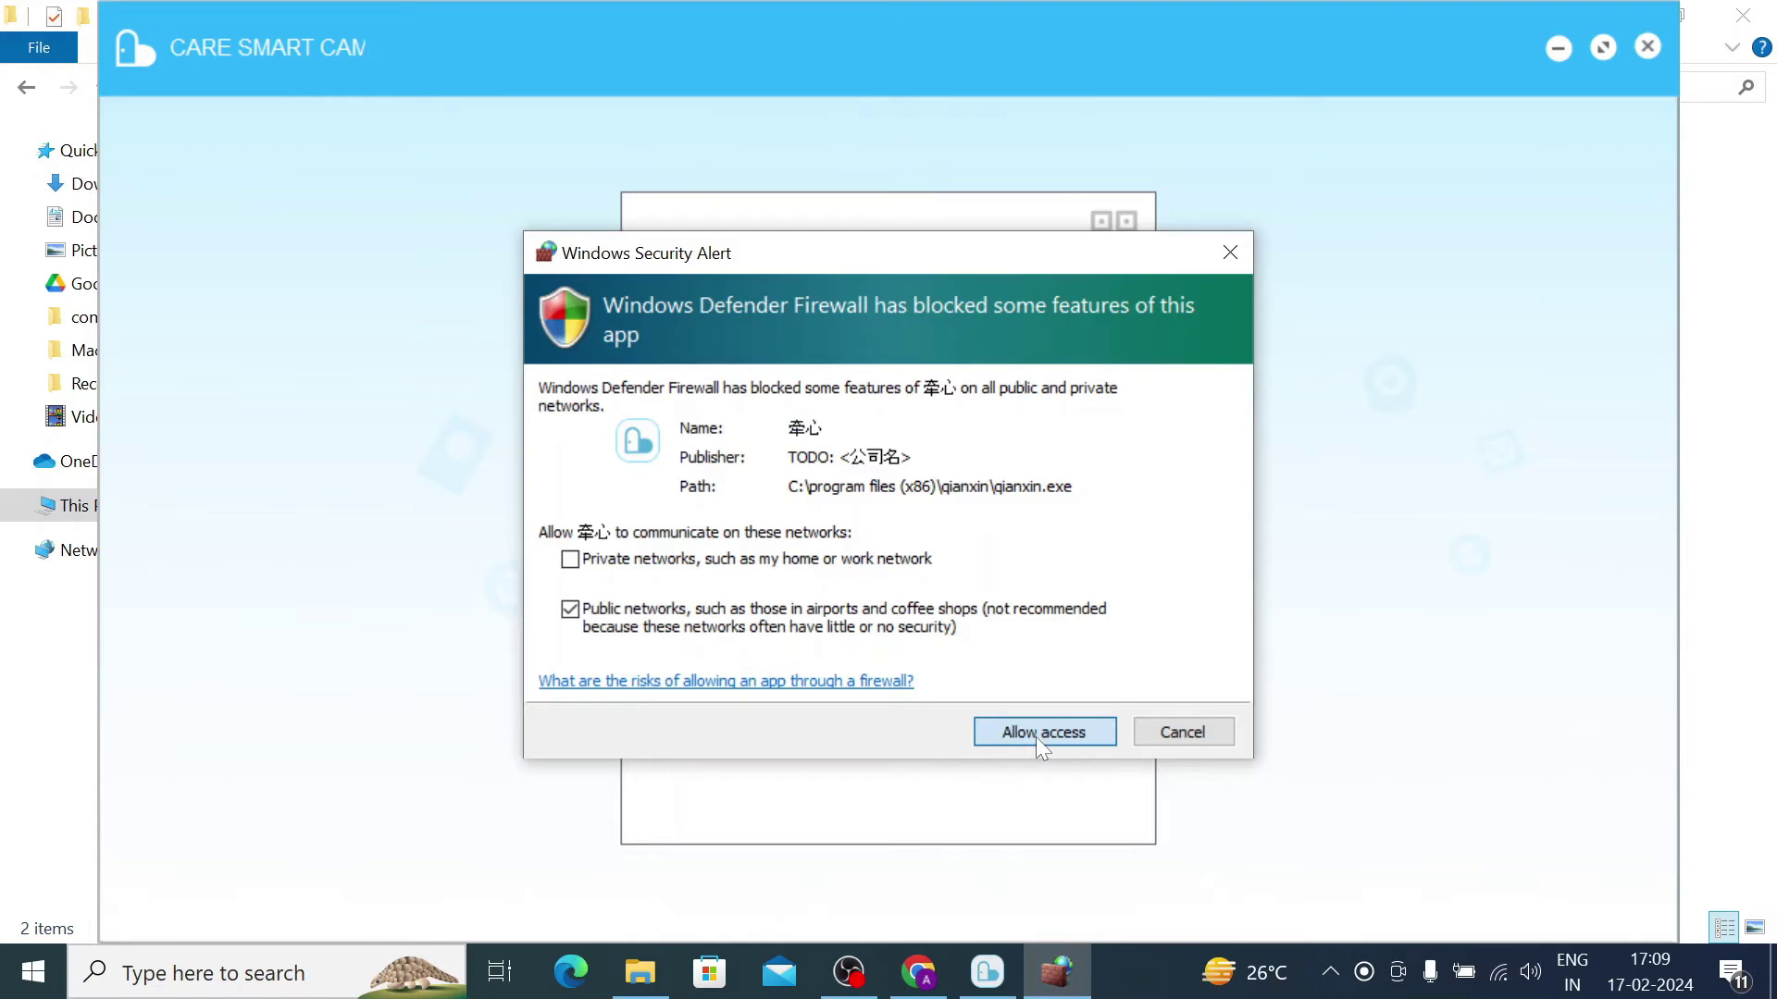
Step: Allow the app through the Windows firewall and dismiss the empty account or password warning
left_click(1035, 733)
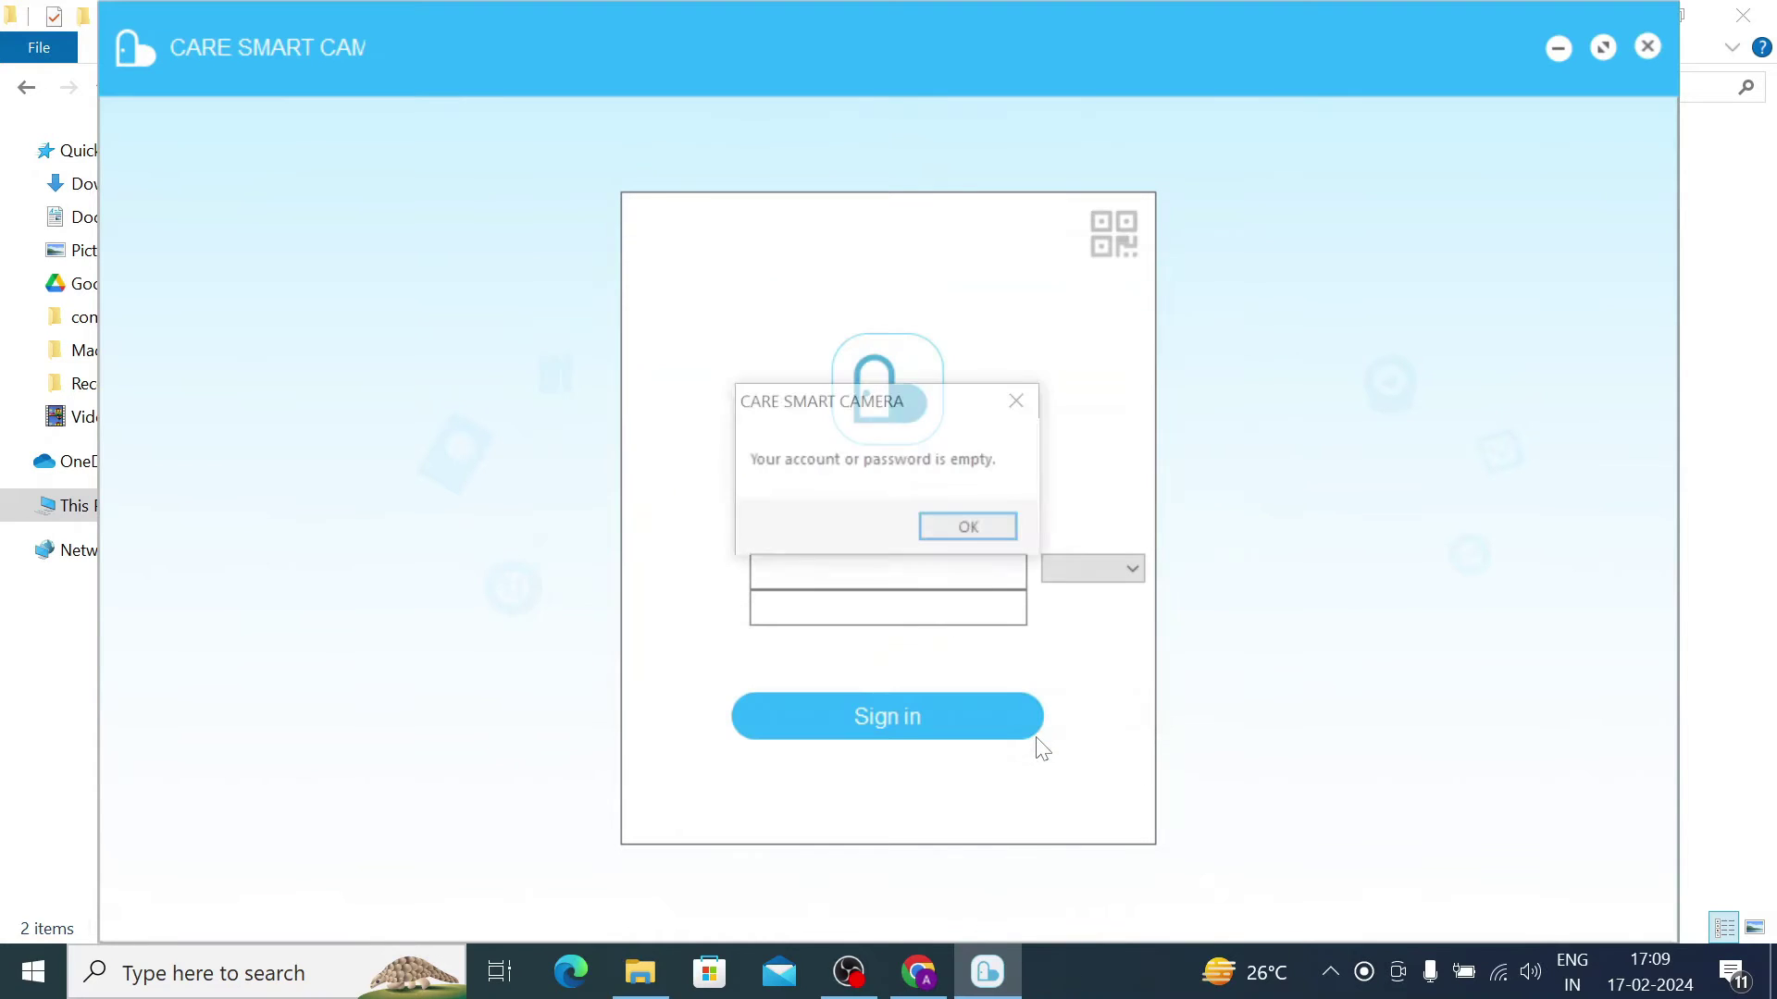
left_click(974, 538)
left_click(940, 566)
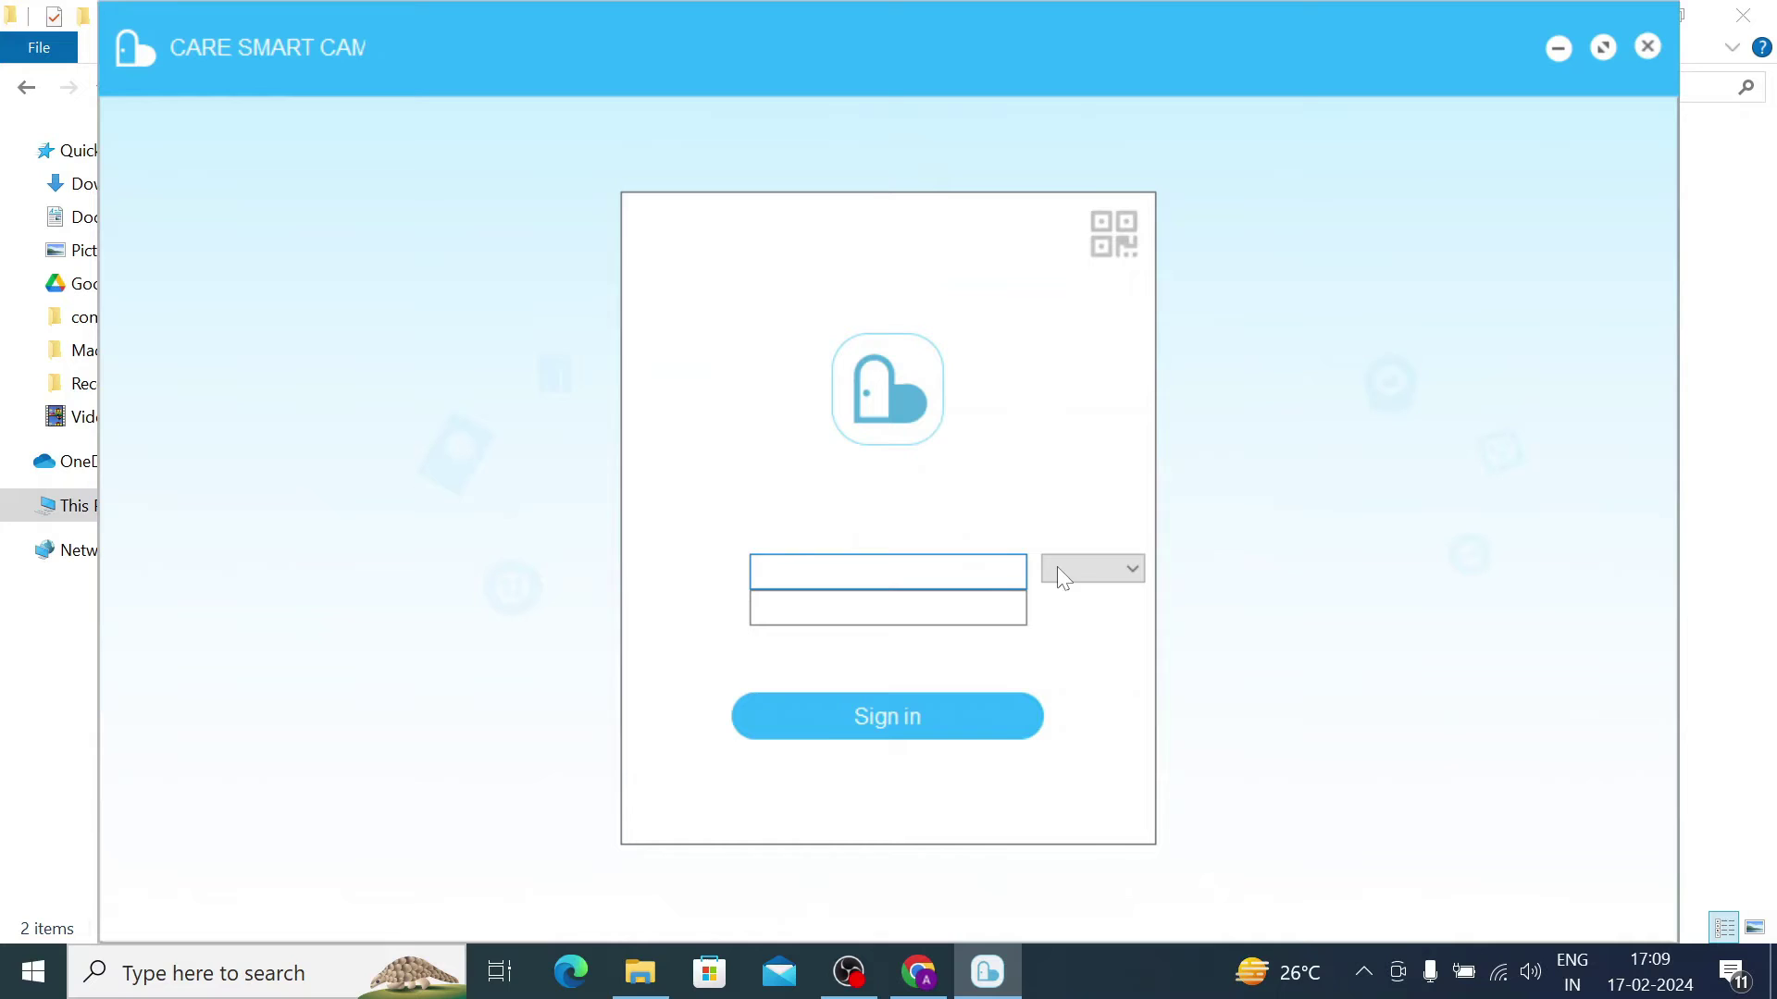
Step: Sign in with the account e-mail and password, keeping the default country code
left_click(1092, 568)
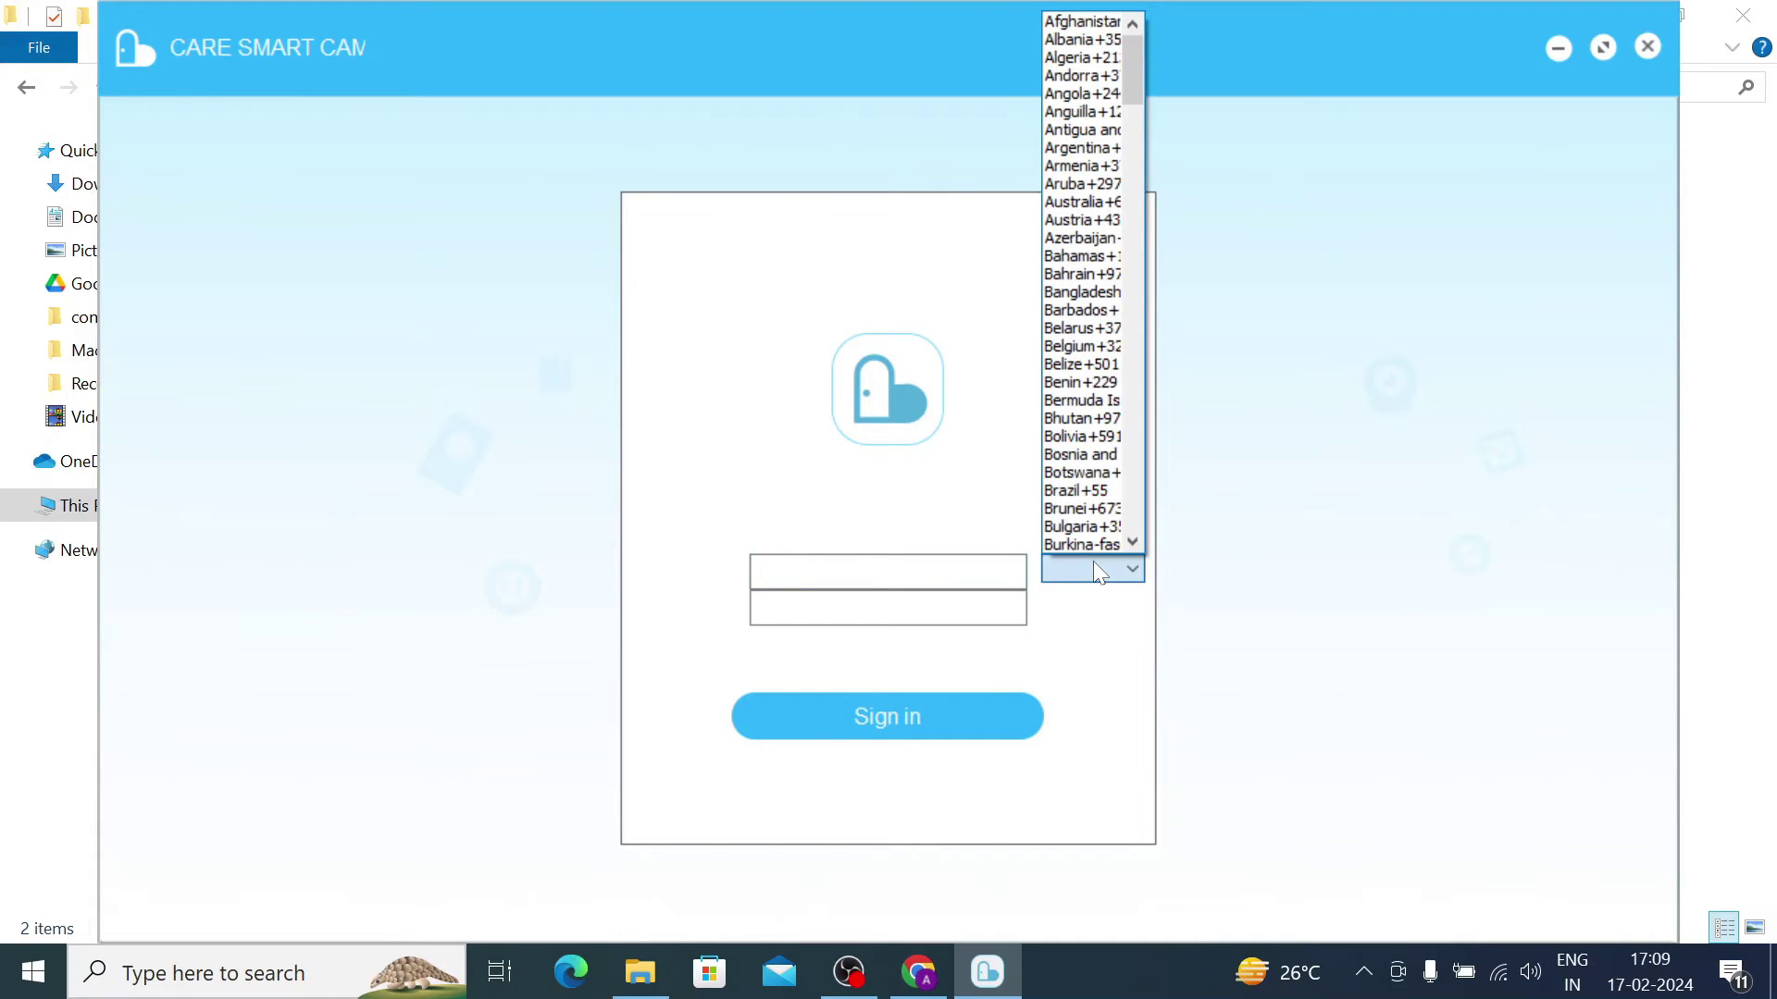
key("Escape")
key("Tab")
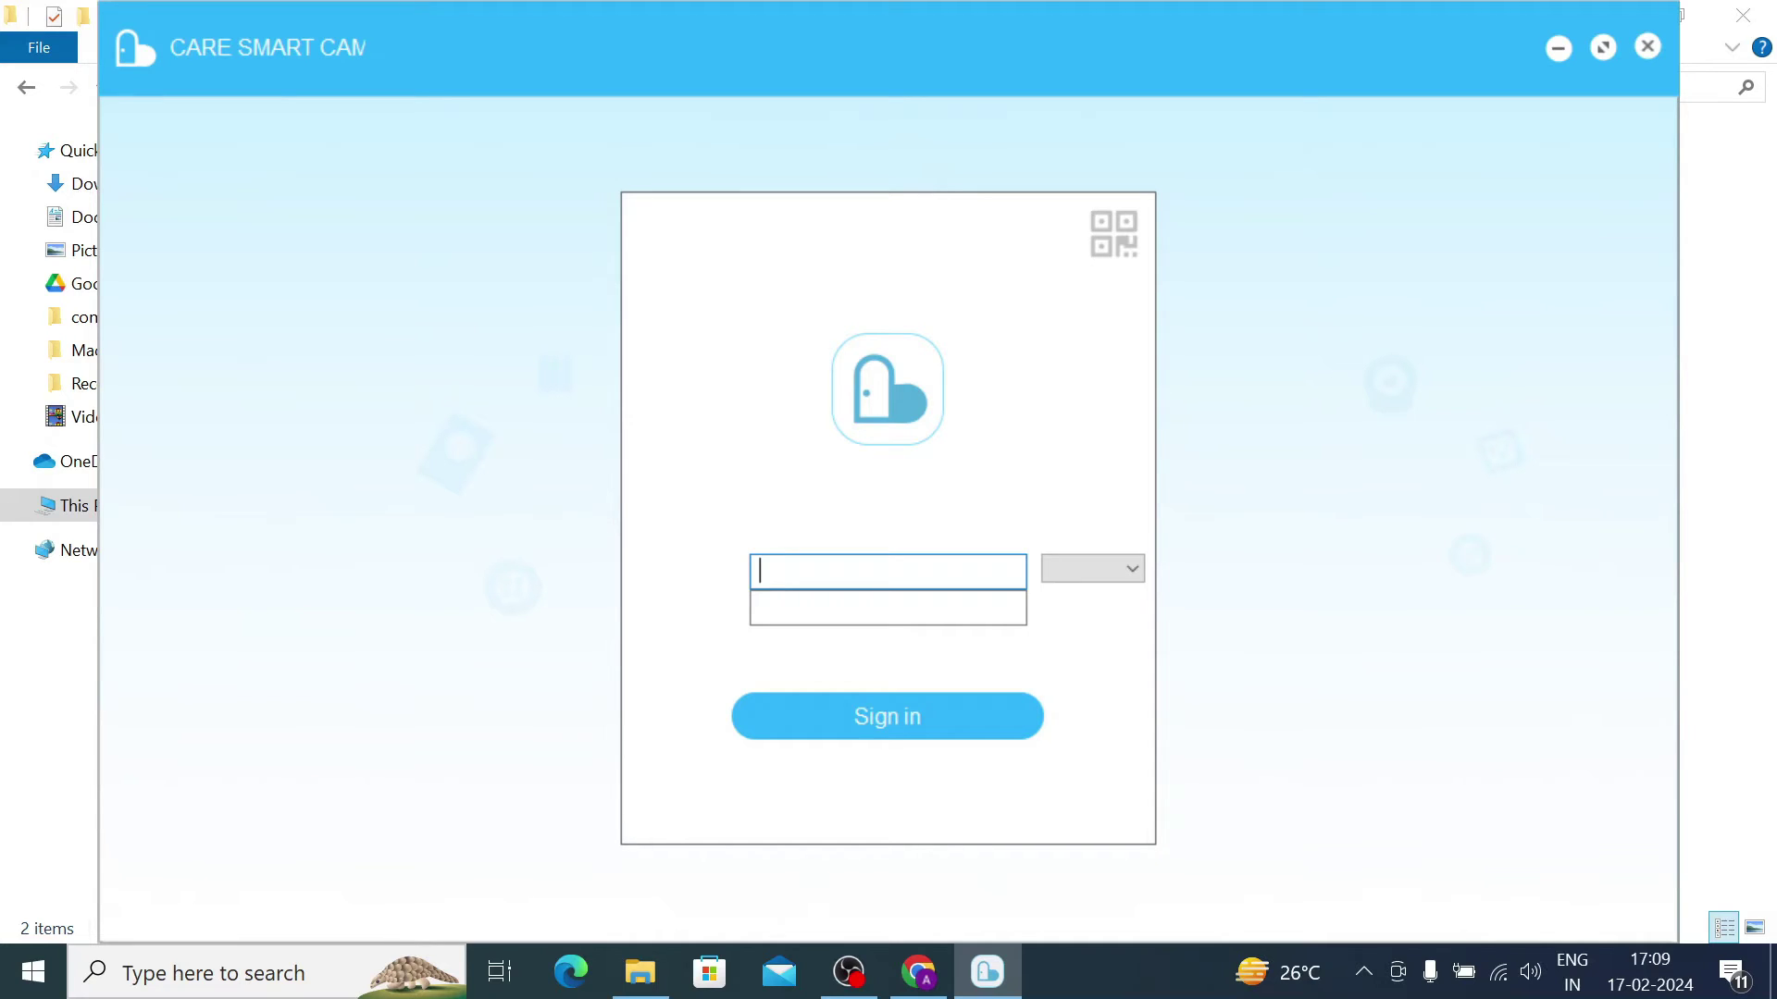
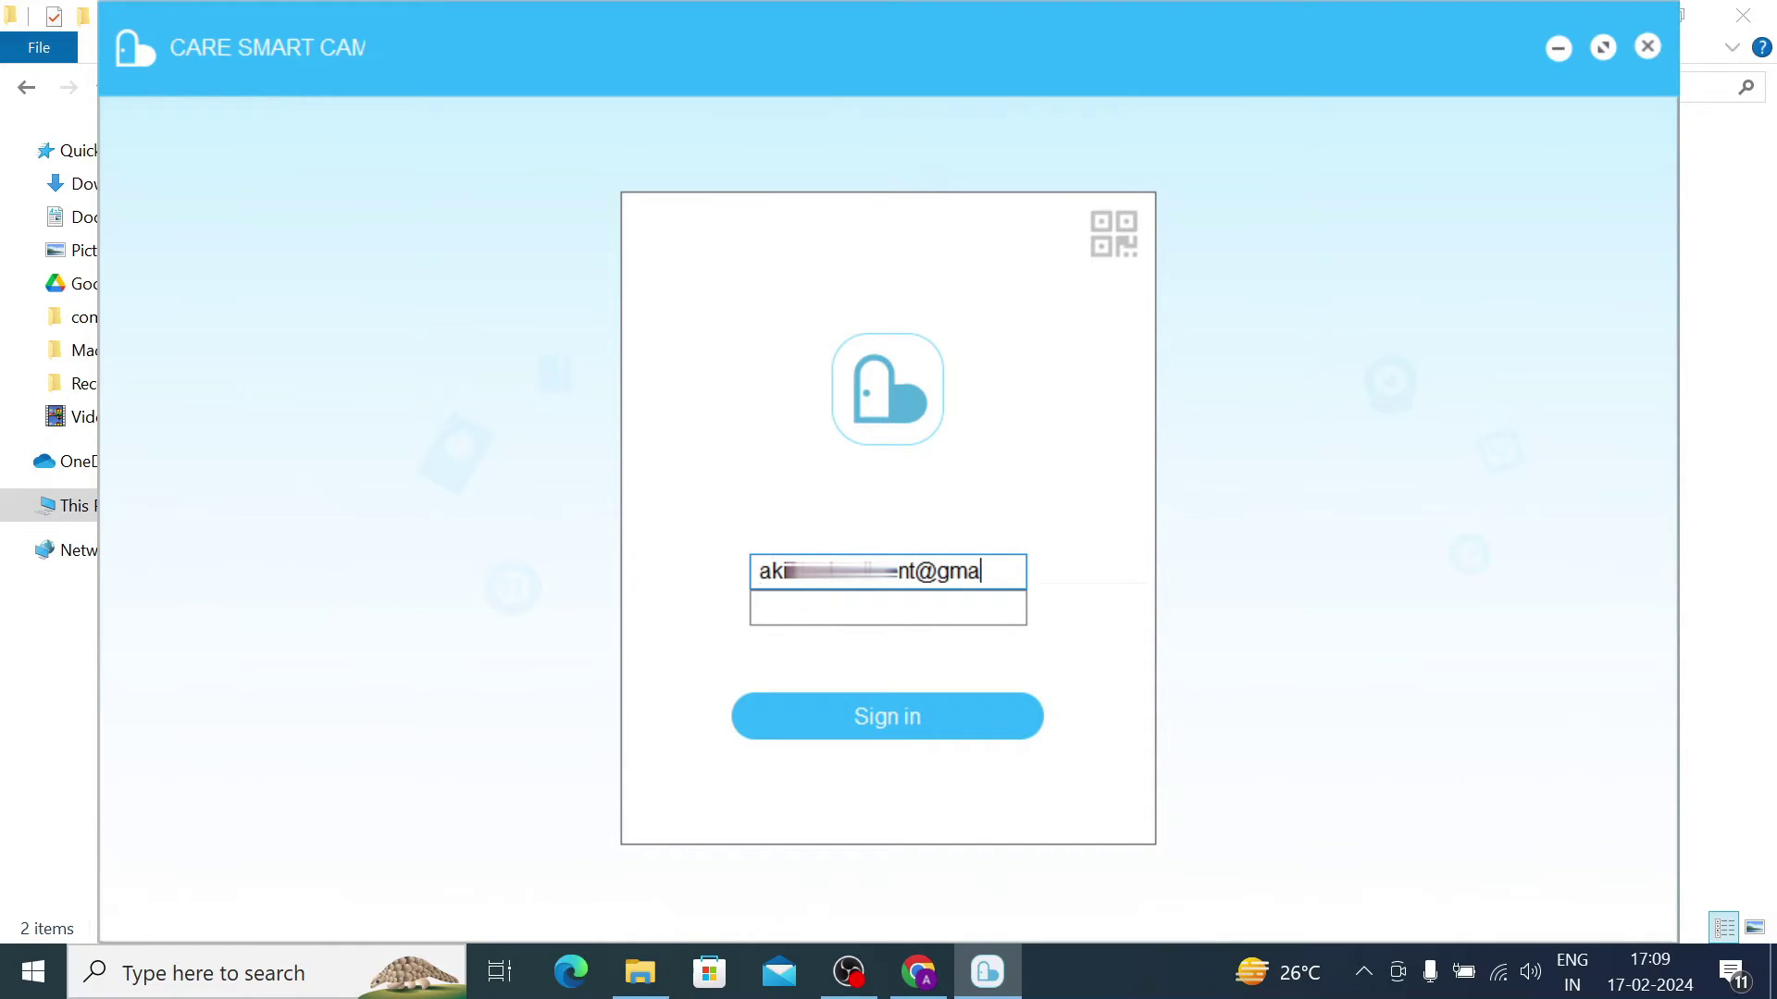
key("Tab")
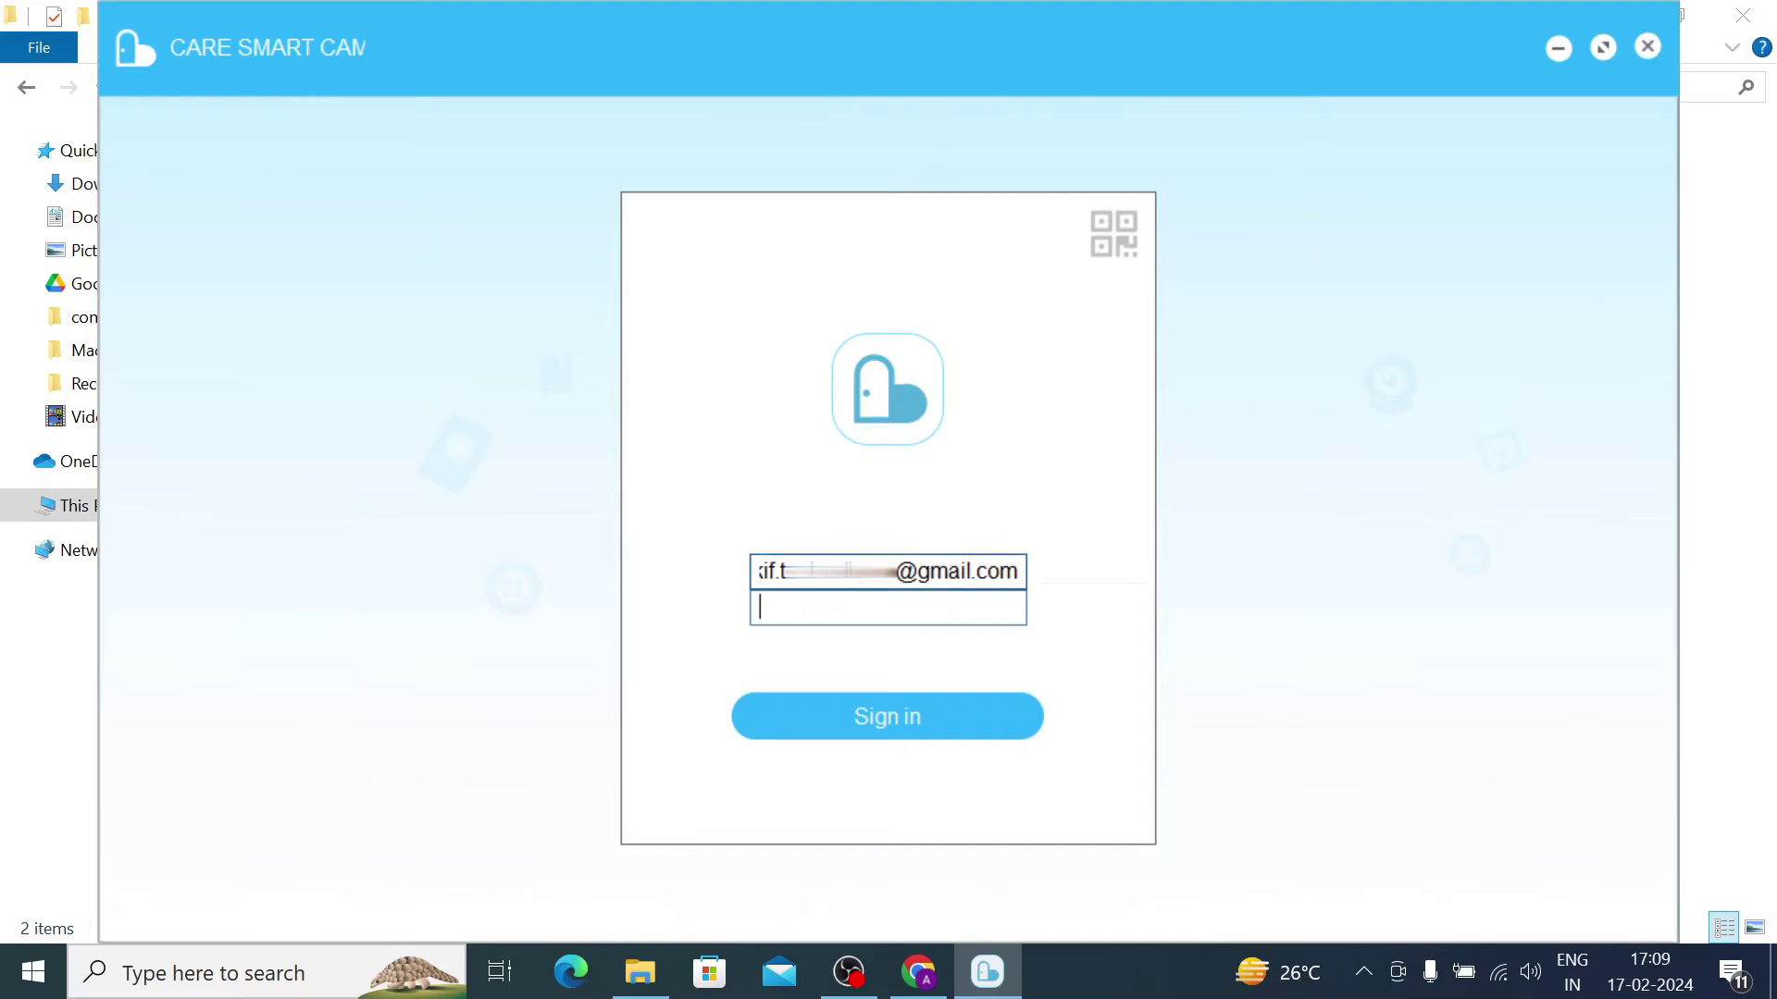
type("••••••")
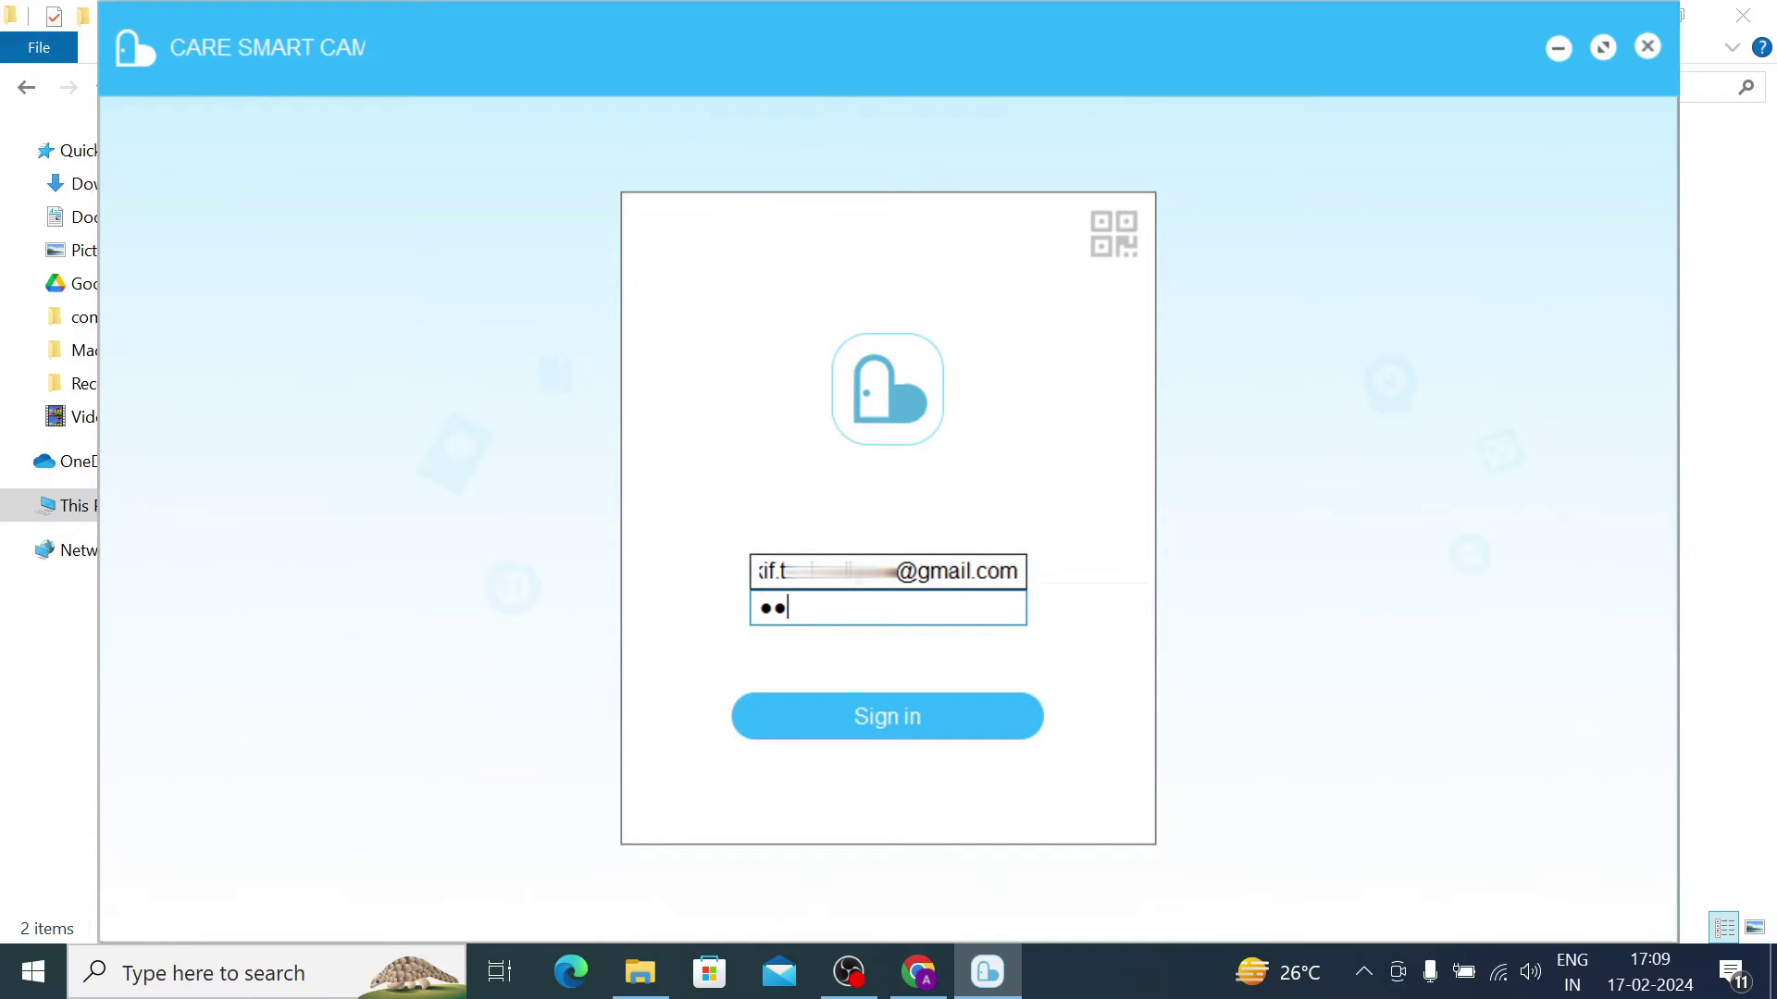
type("•••••")
left_click(858, 727)
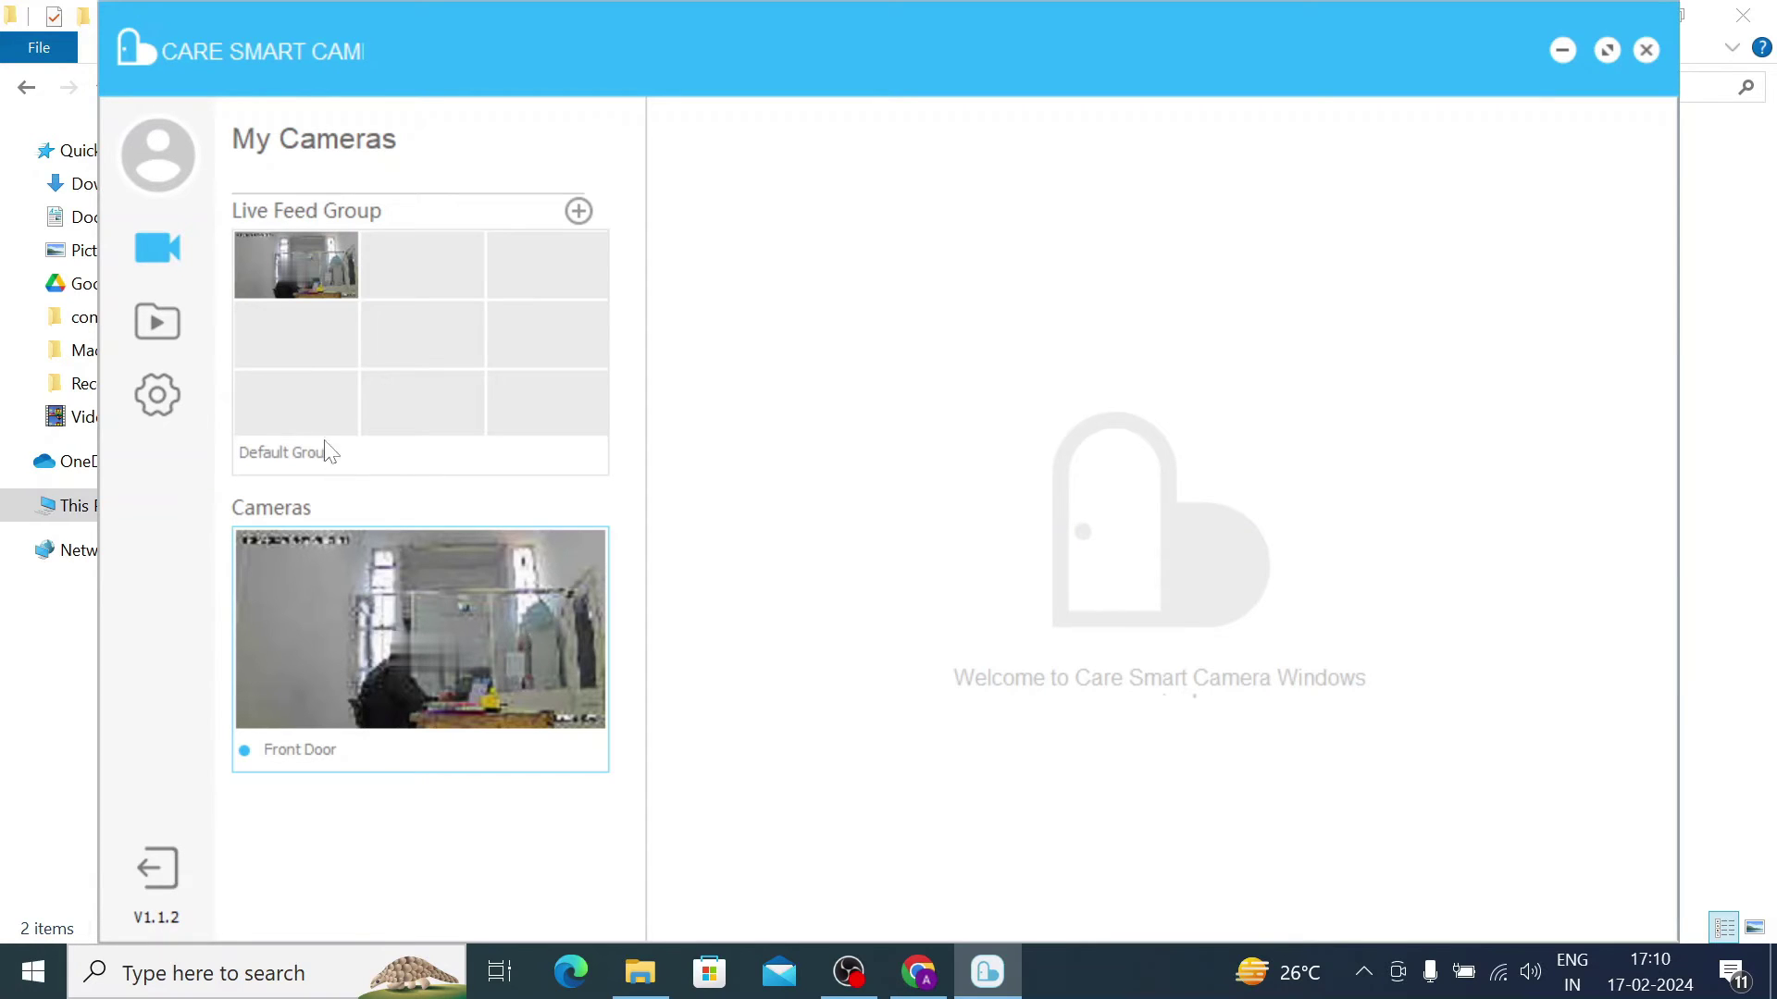
Step: Open the Default Group, then bring the Front Door camera's live view into the main viewer
left_click(421, 351)
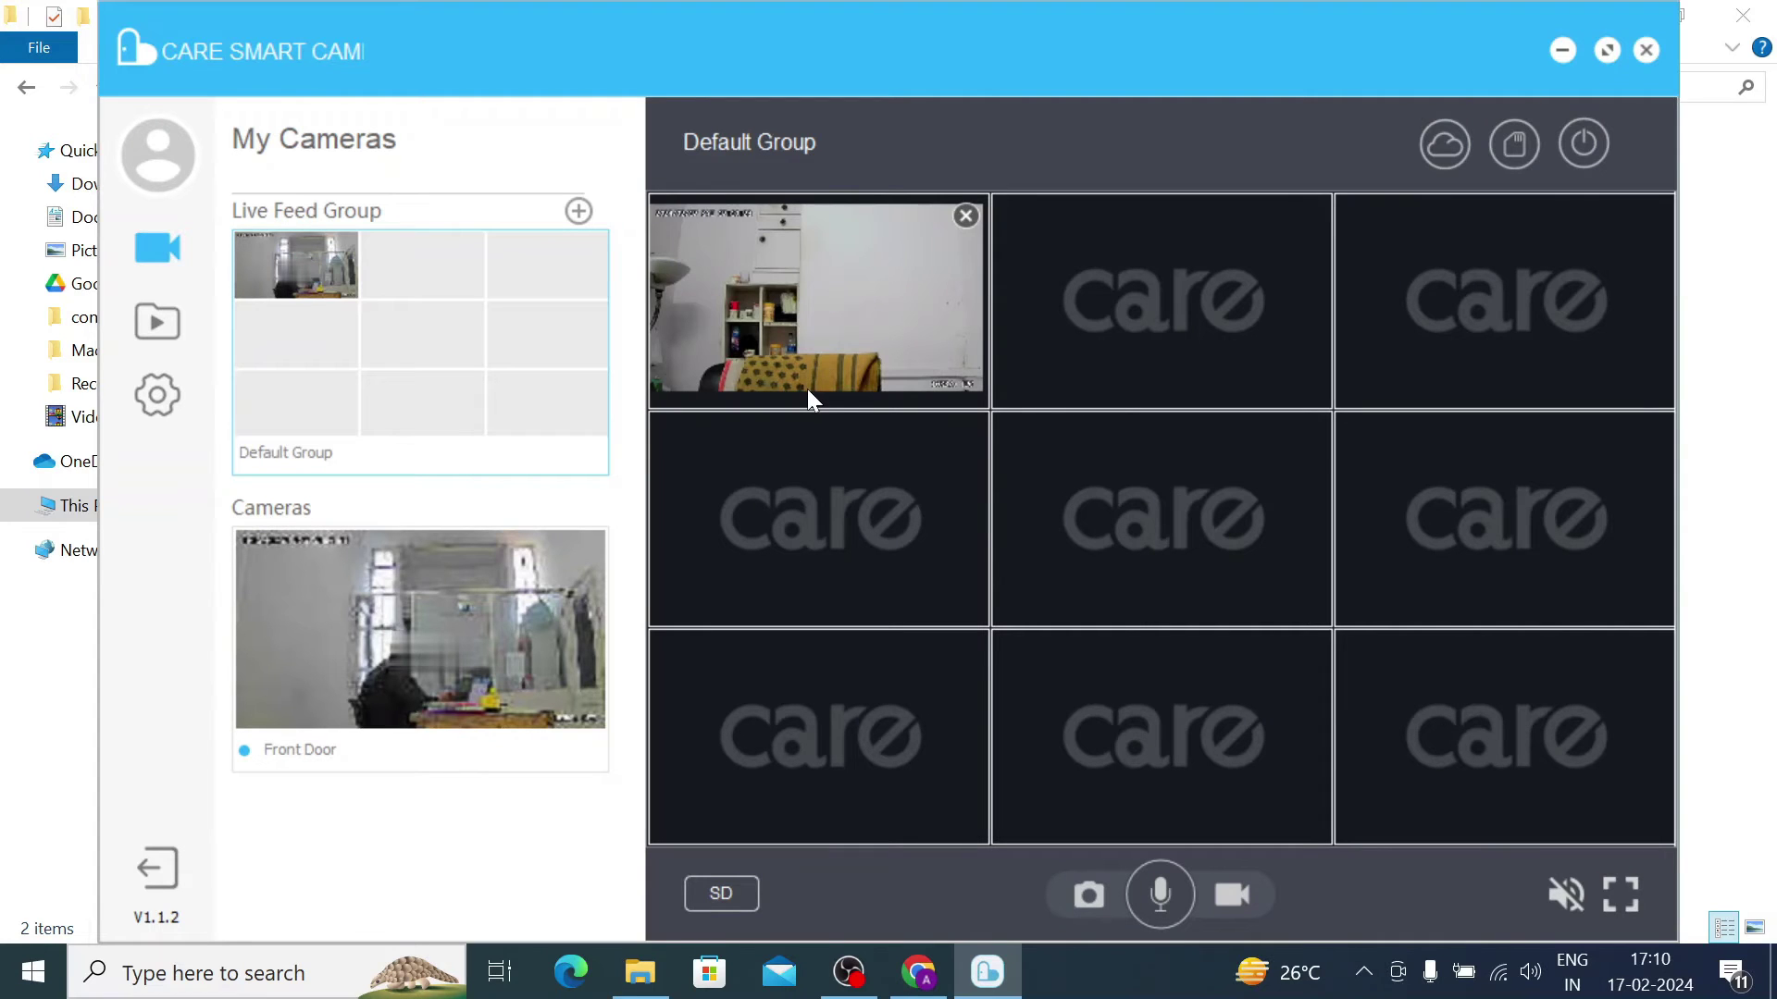
double_click(840, 313)
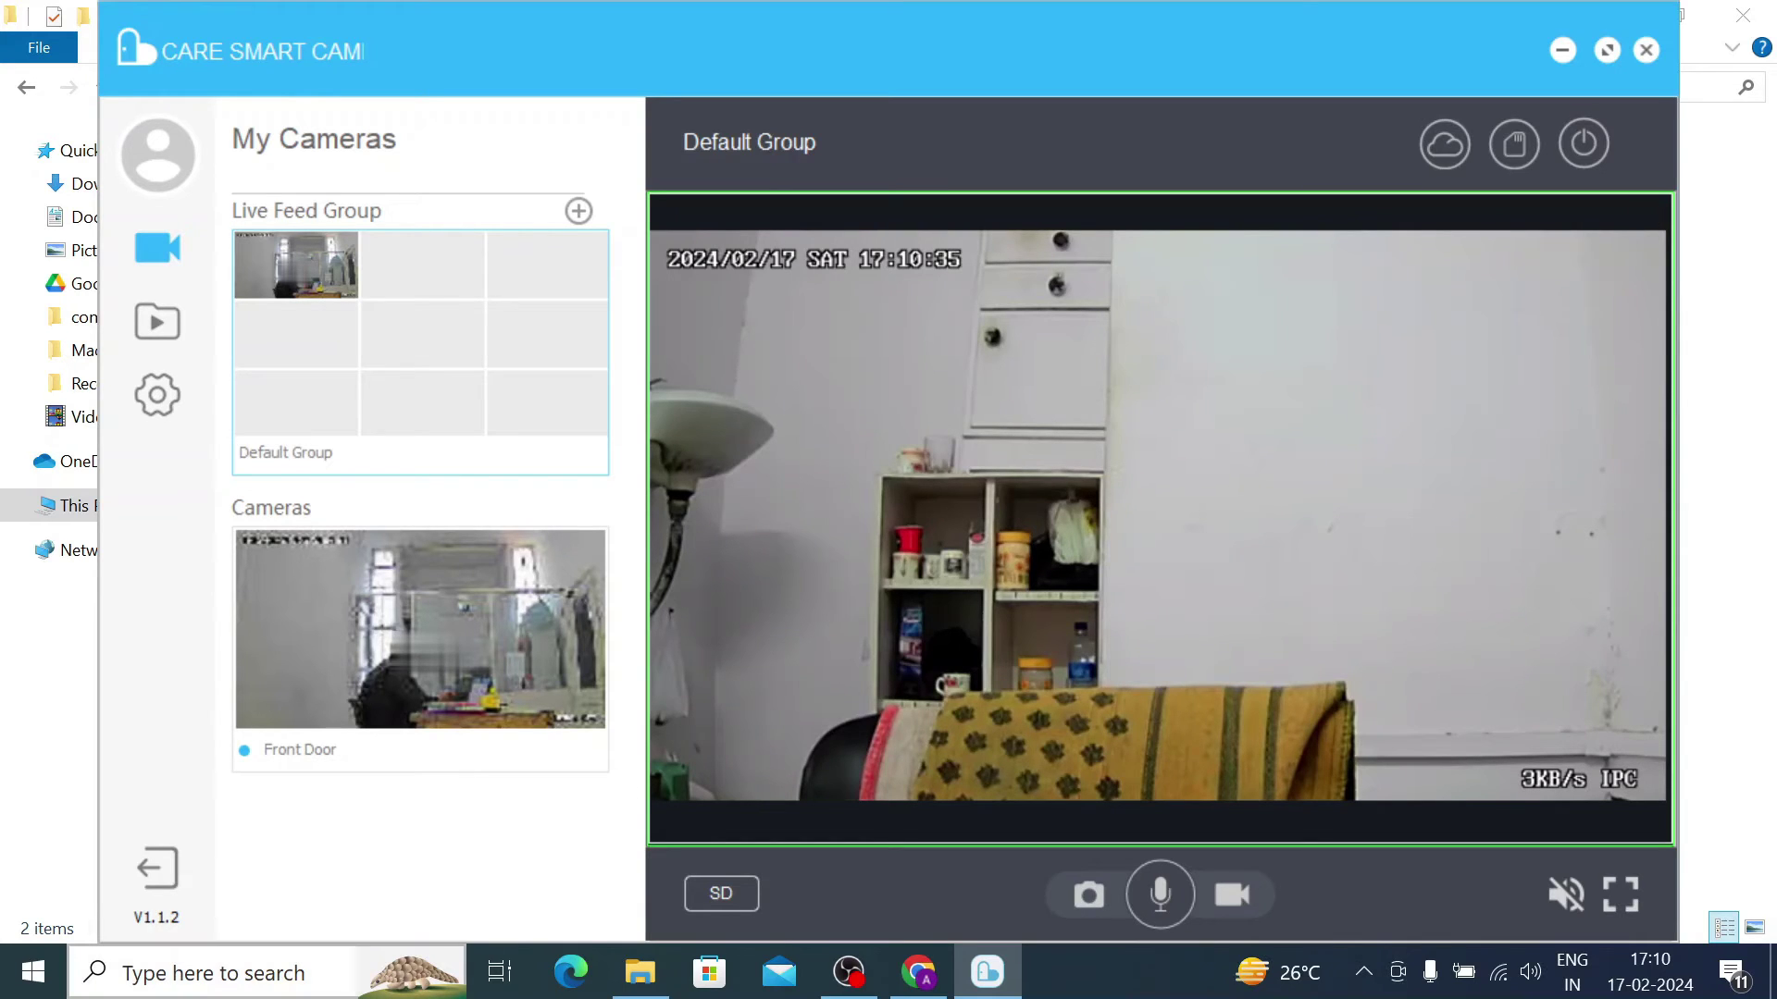
left_click(411, 631)
double_click(412, 630)
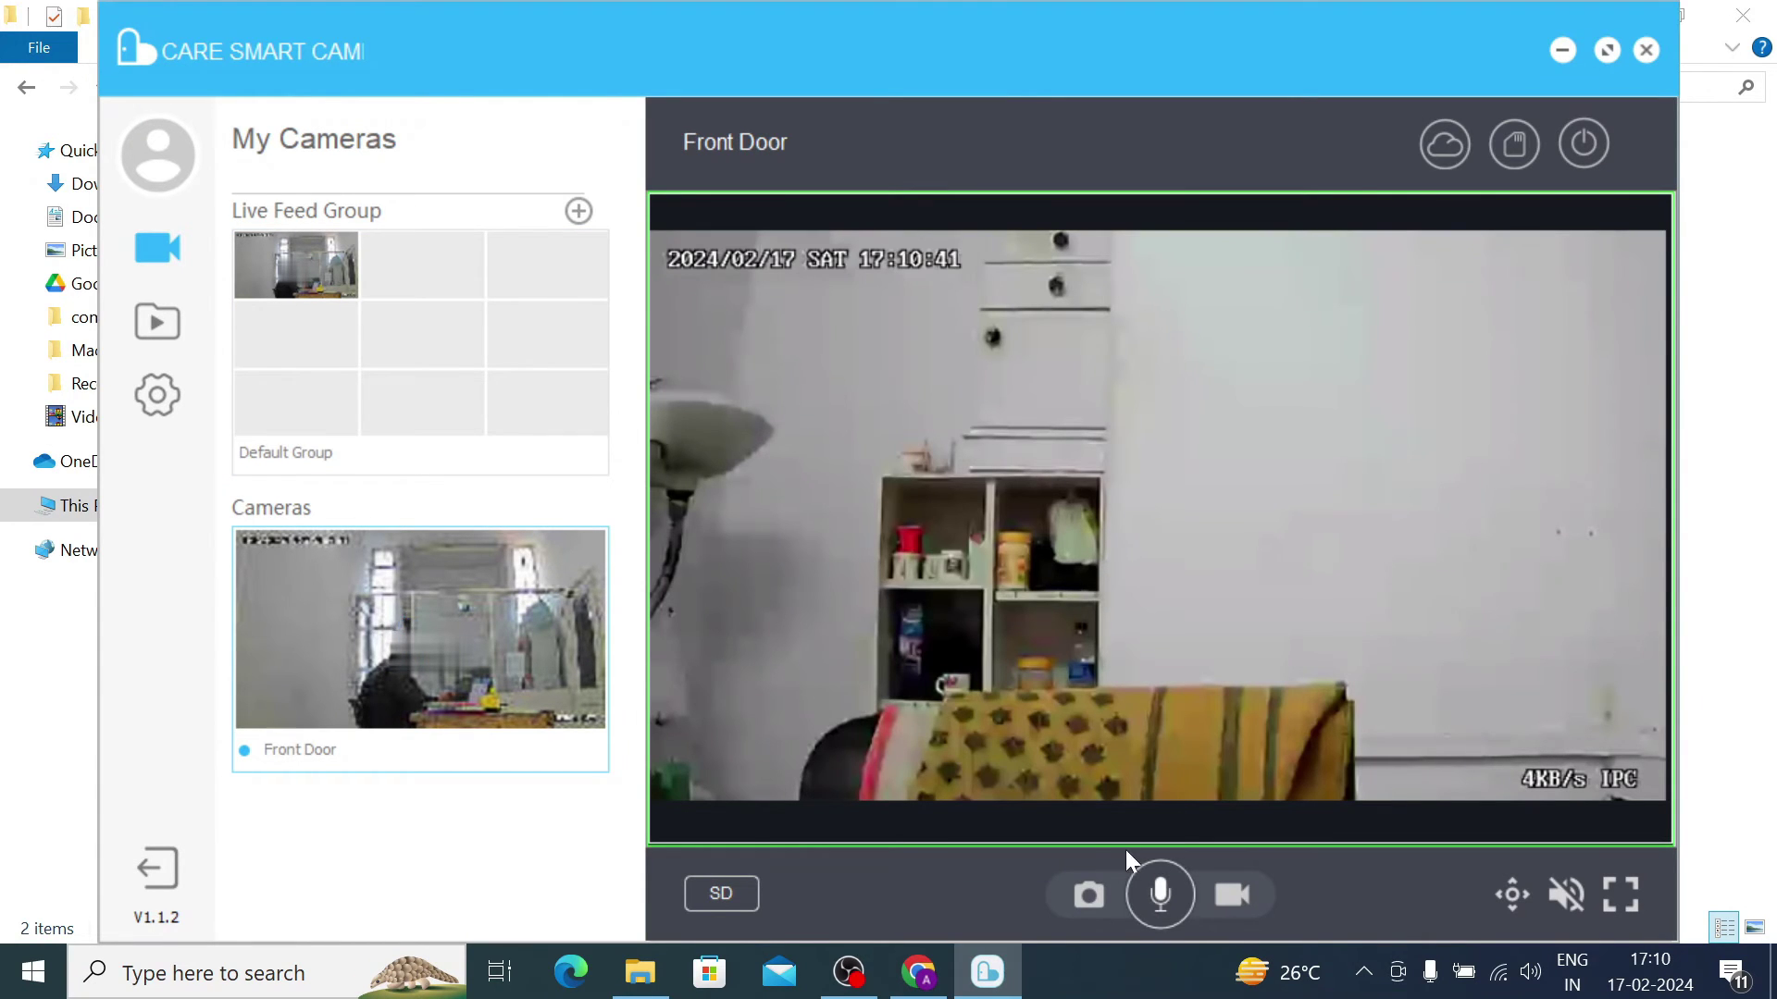
Step: Turn on PTZ controls and pan the Front Door camera right, then tilt it up
left_click(1512, 895)
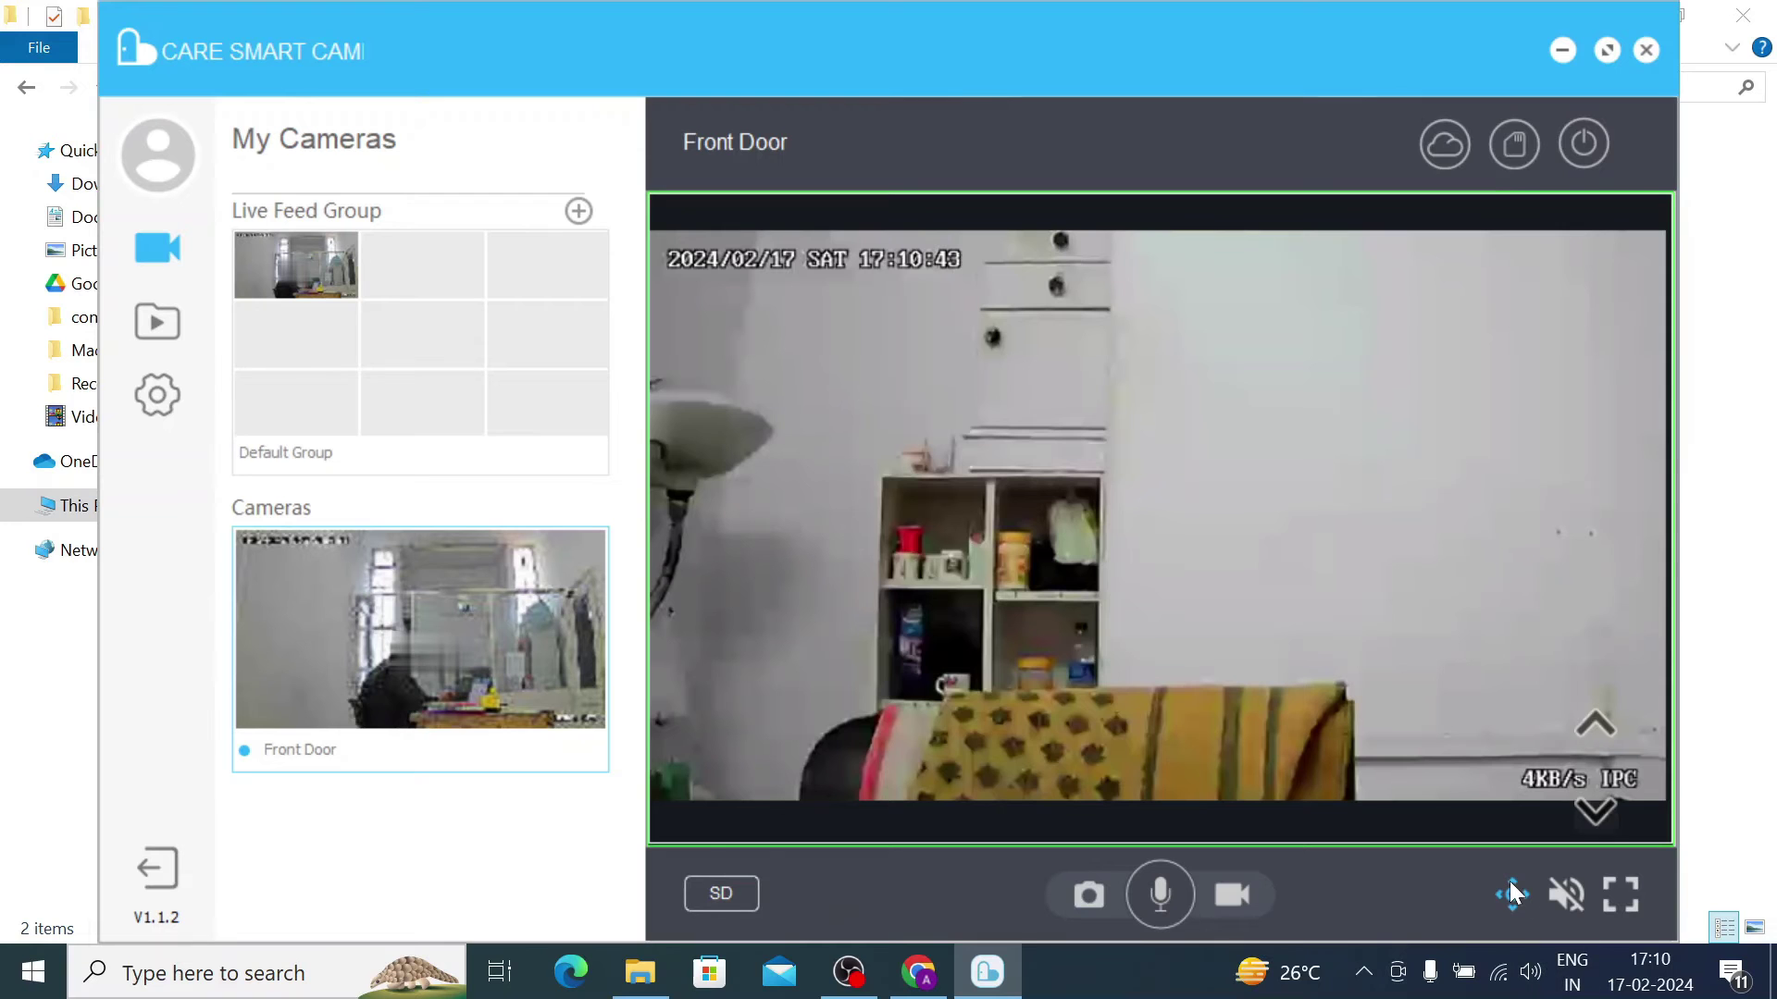
left_click(1638, 763)
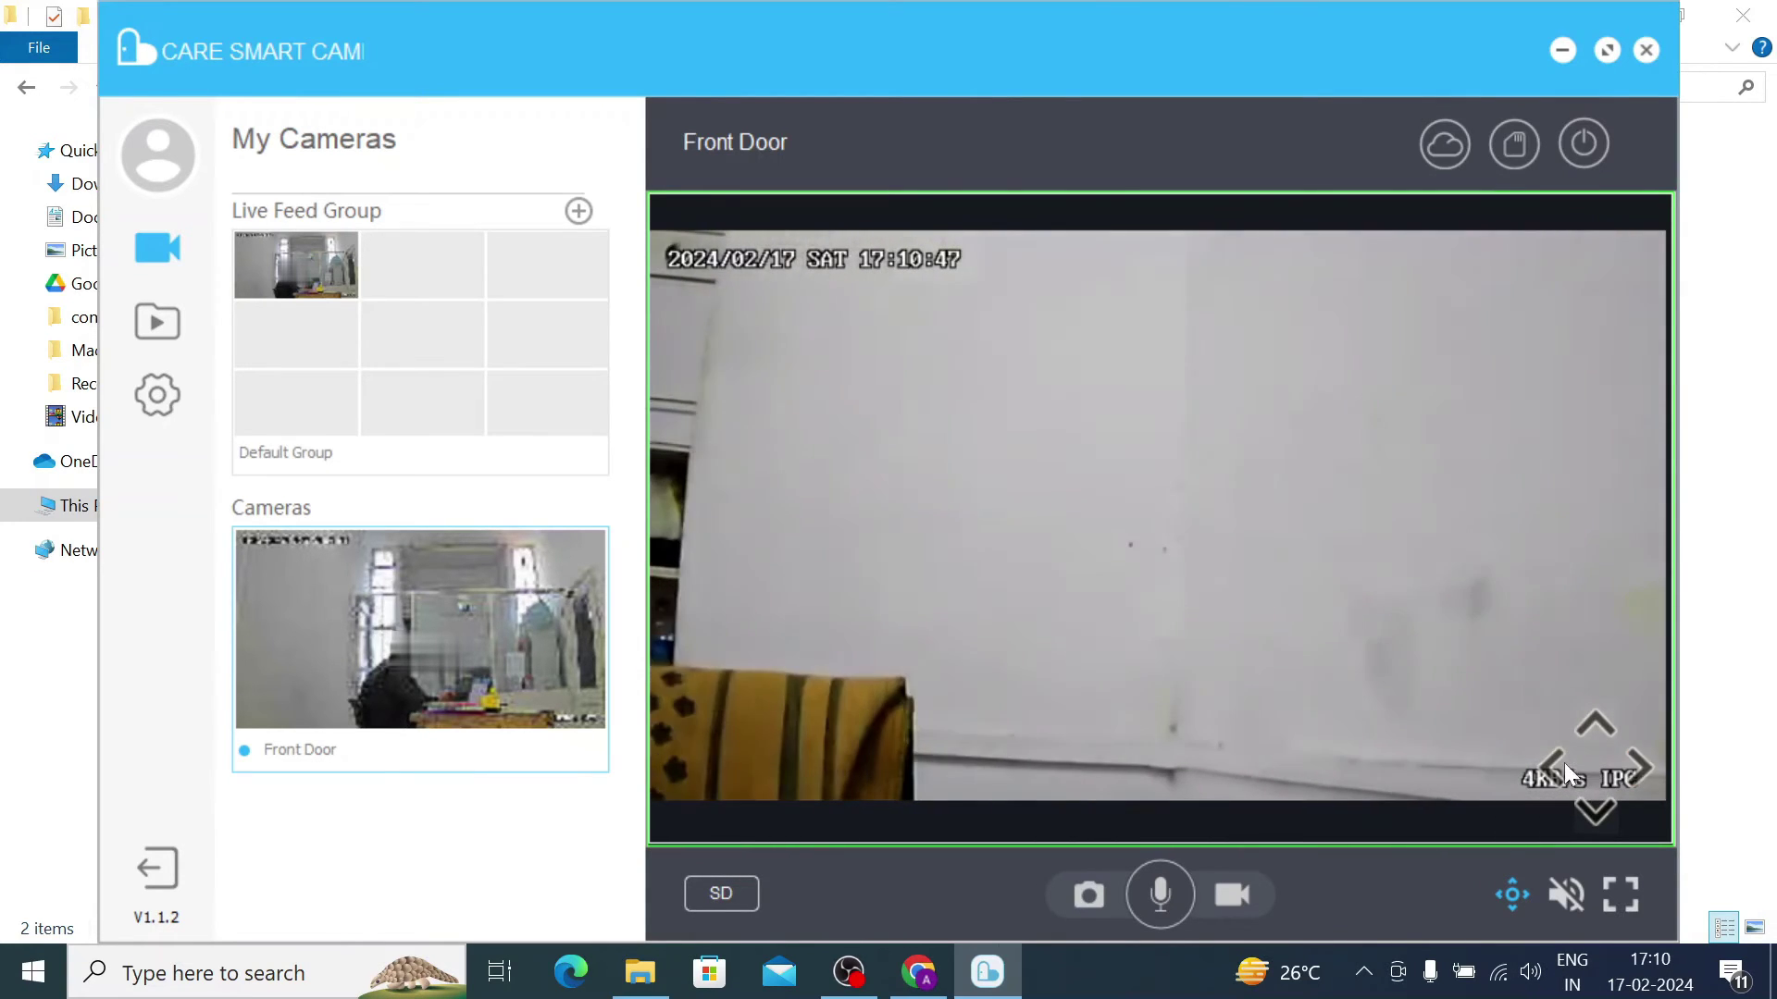
left_click(1586, 724)
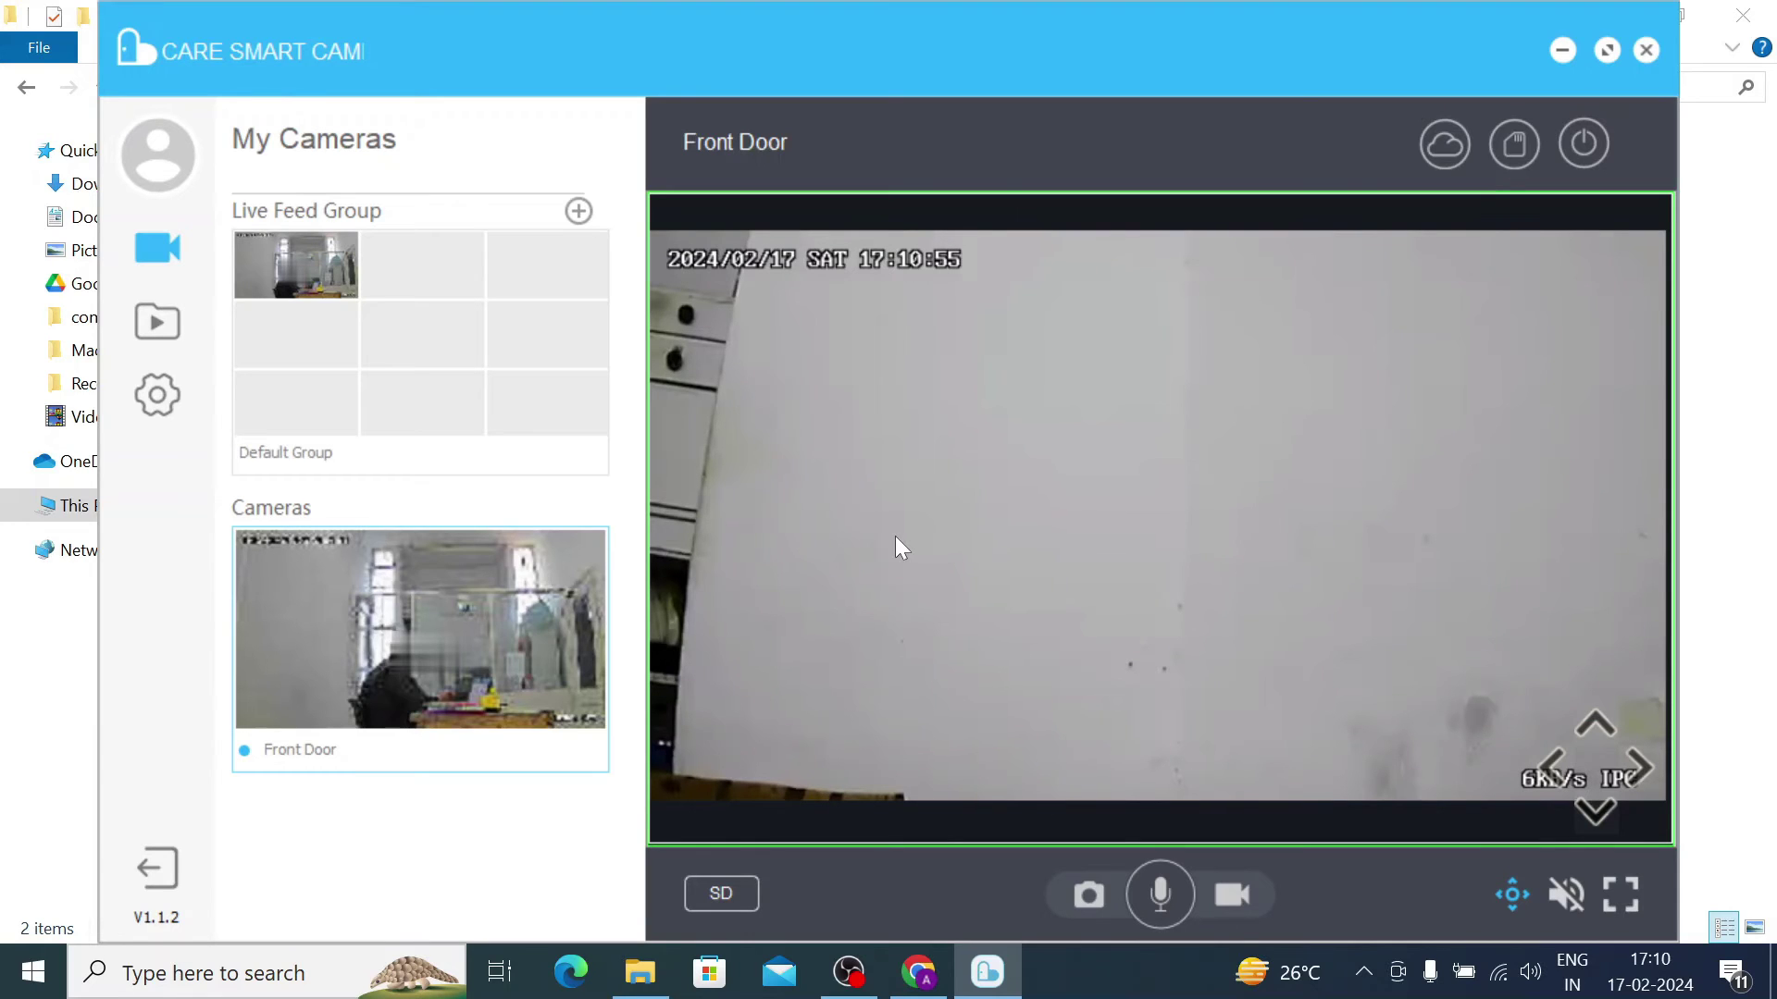
Step: Set the Front Door feed to HD and pan left then right to show the shelves again
left_click(721, 896)
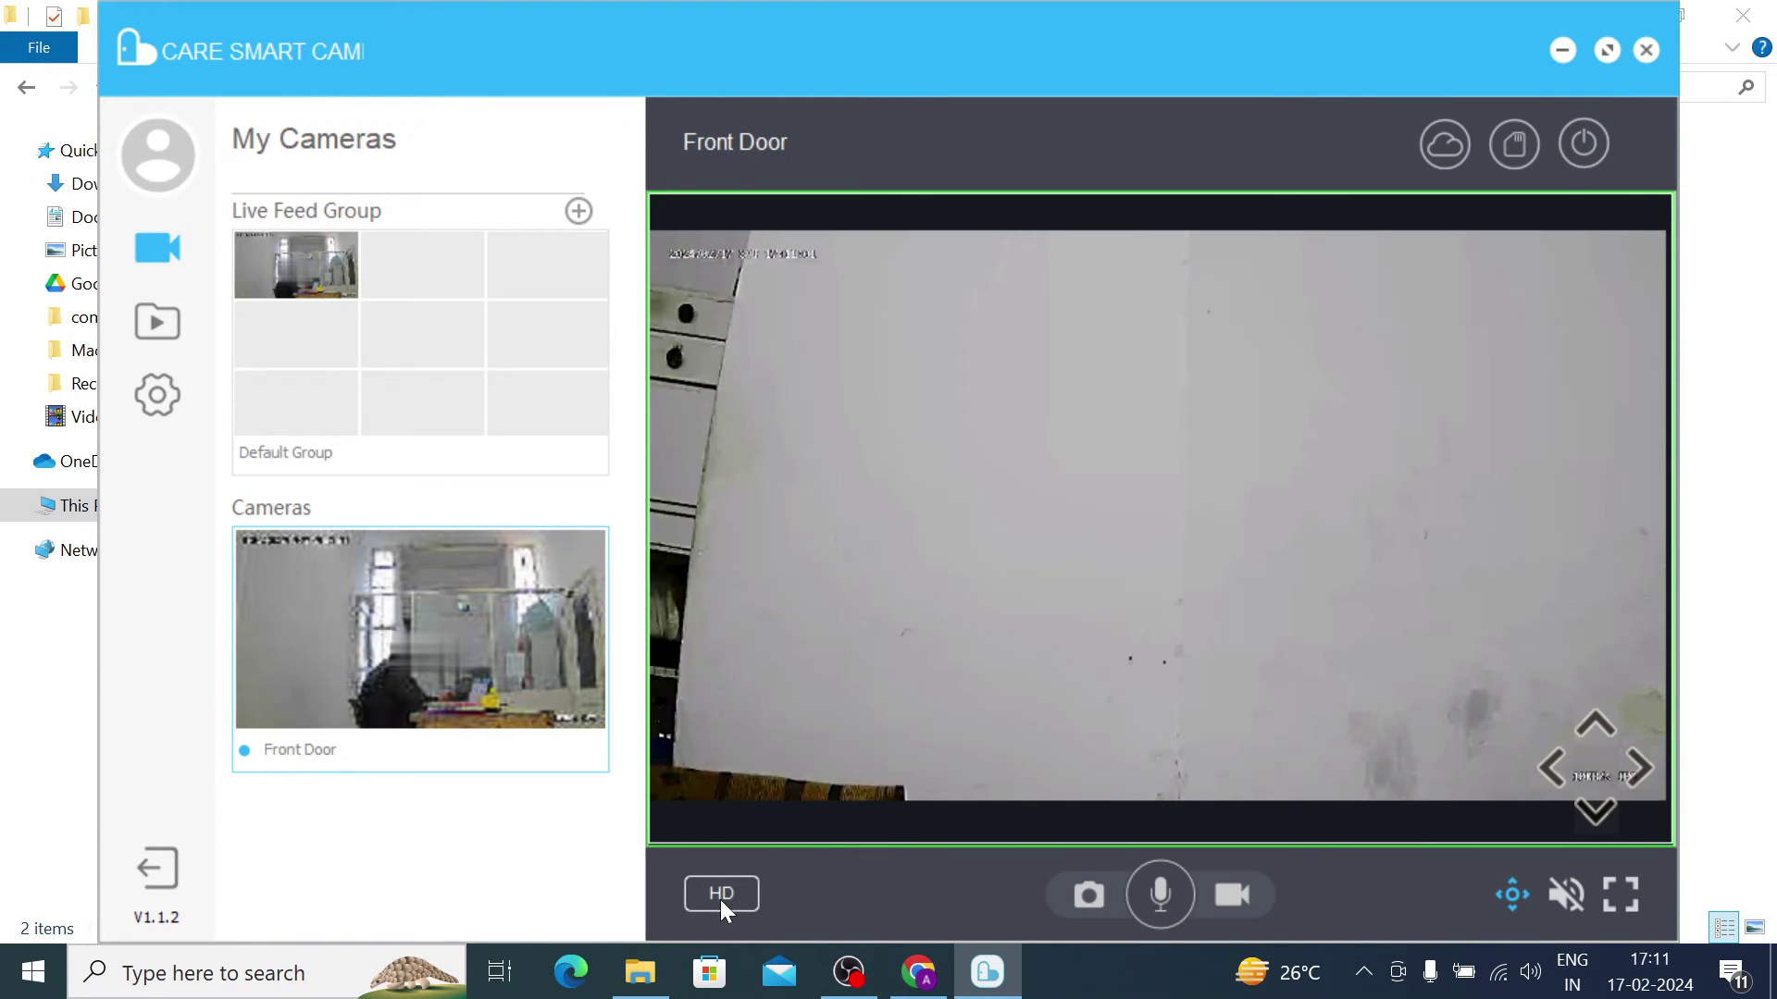
left_click(721, 899)
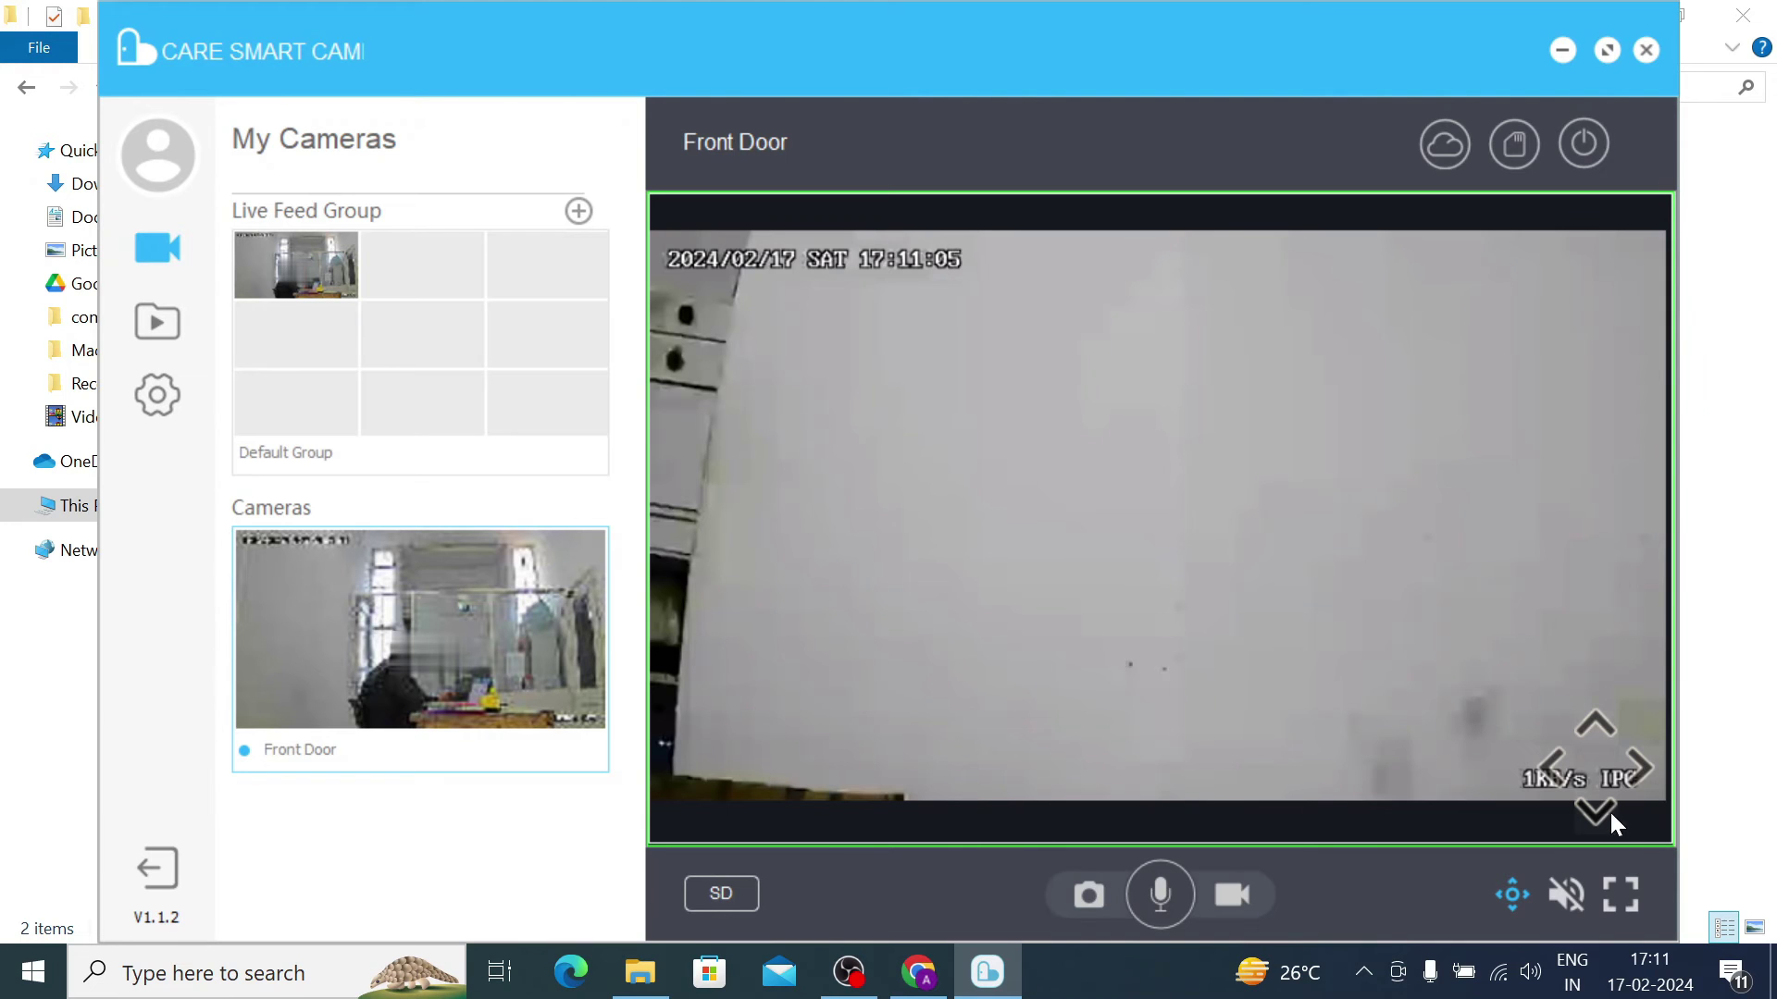
left_click(1555, 761)
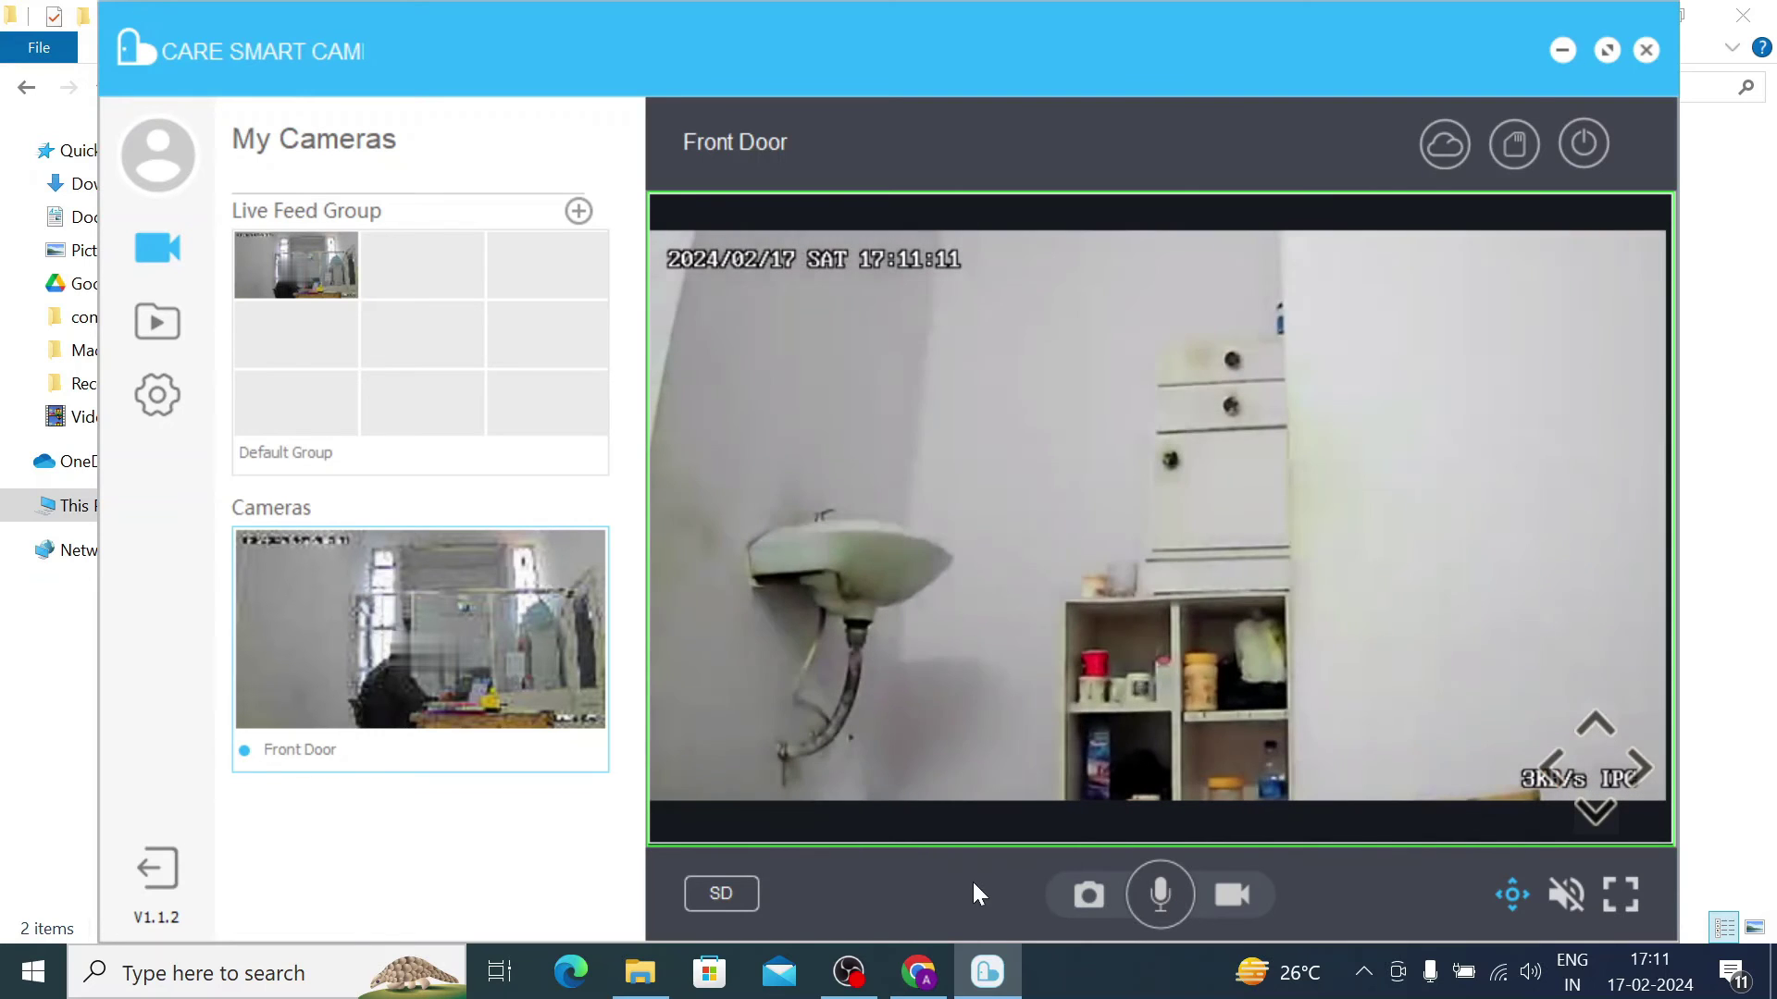
left_click(723, 894)
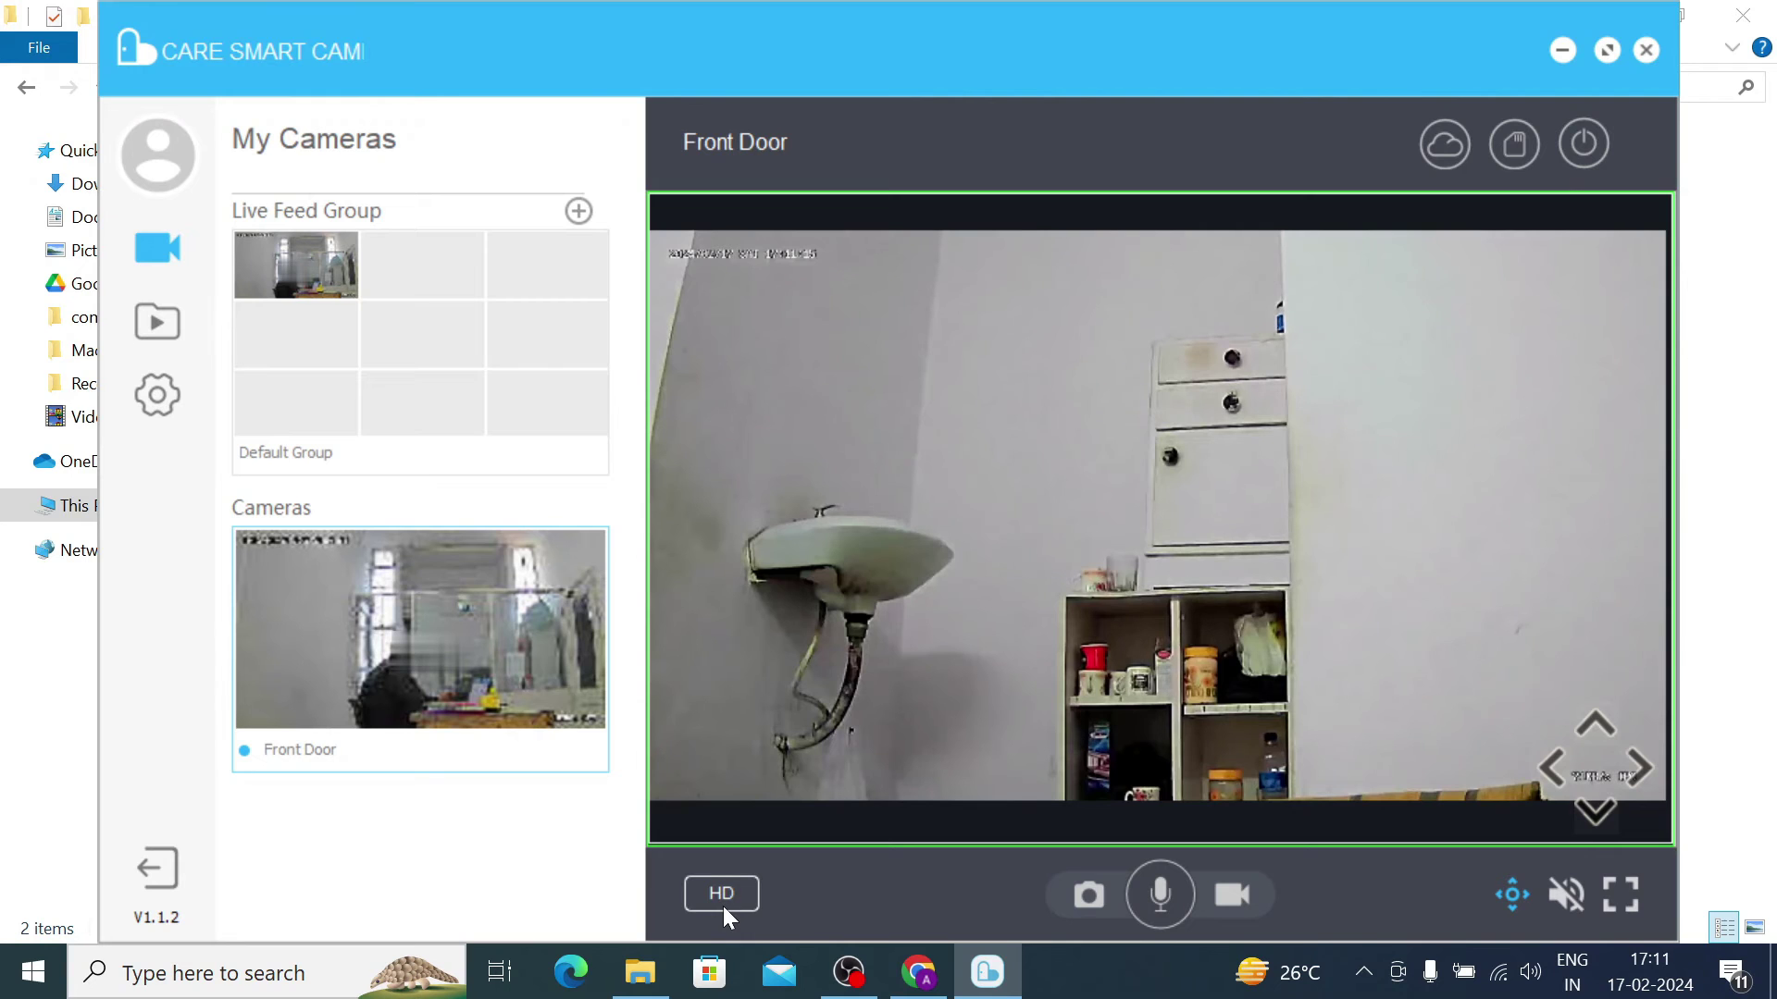
left_click(1650, 768)
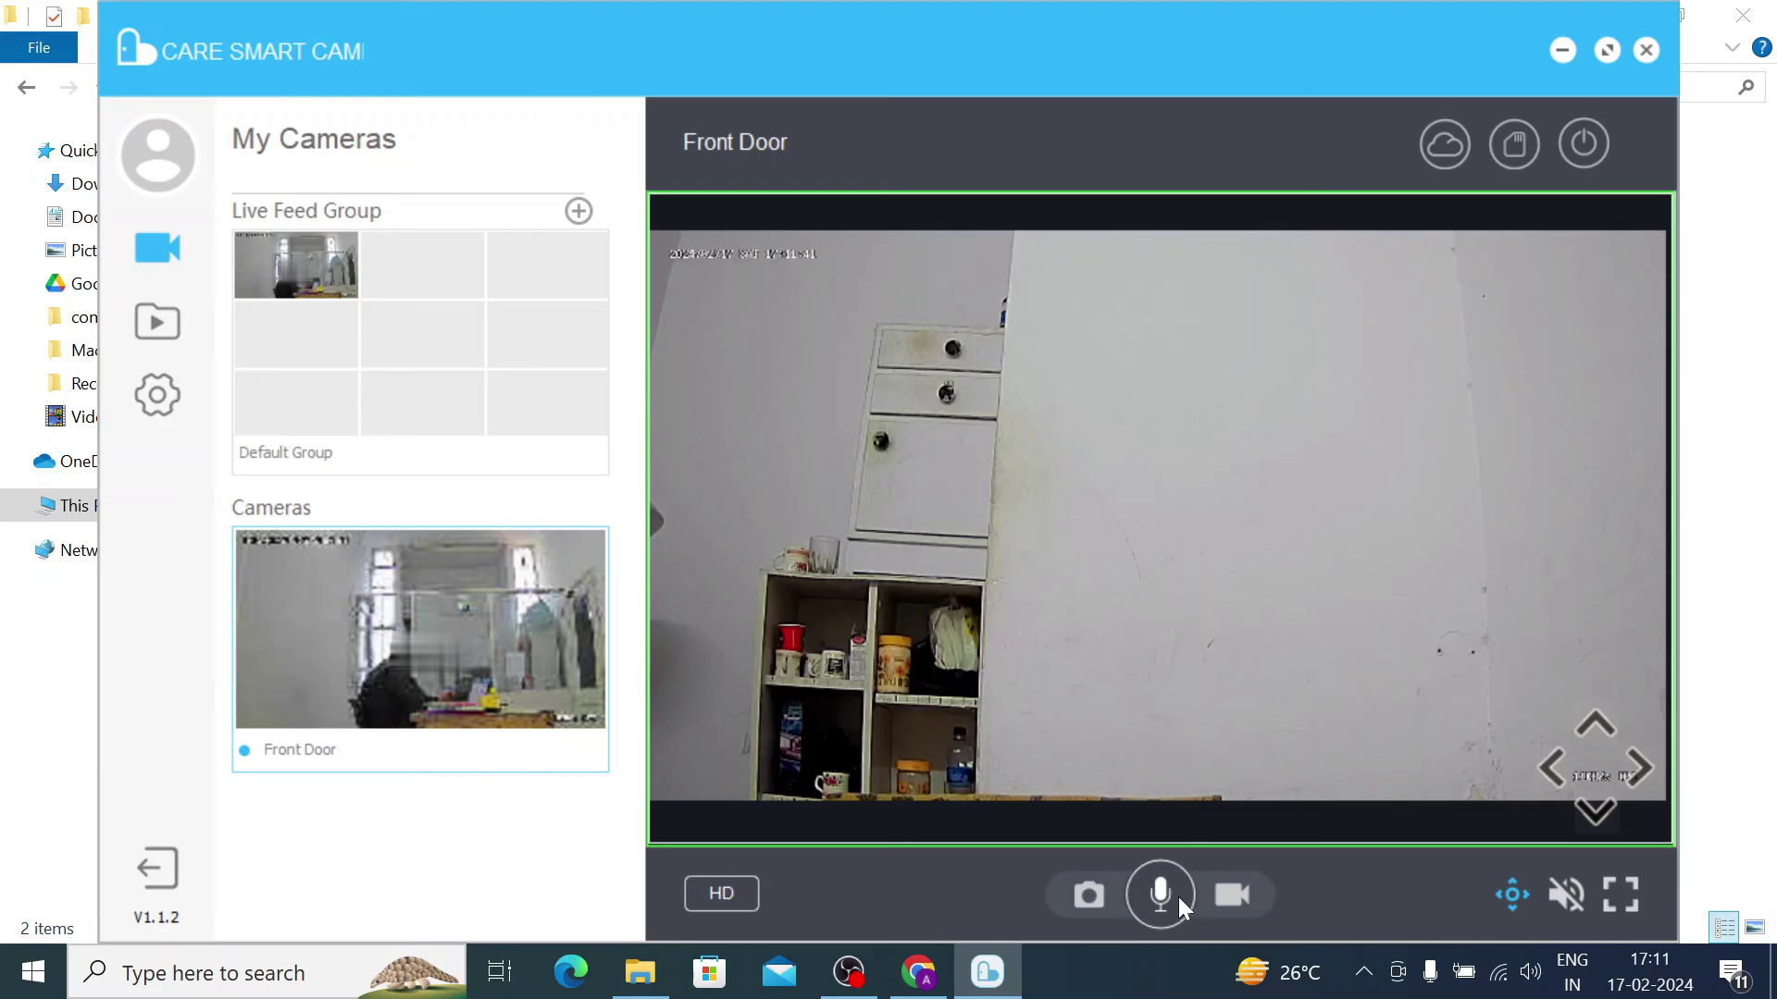
Step: Toggle camera sound and two-way talk on and off, then start recording the Front Door feed
left_click(1573, 896)
left_click(1163, 894)
left_click(1574, 894)
left_click(1163, 907)
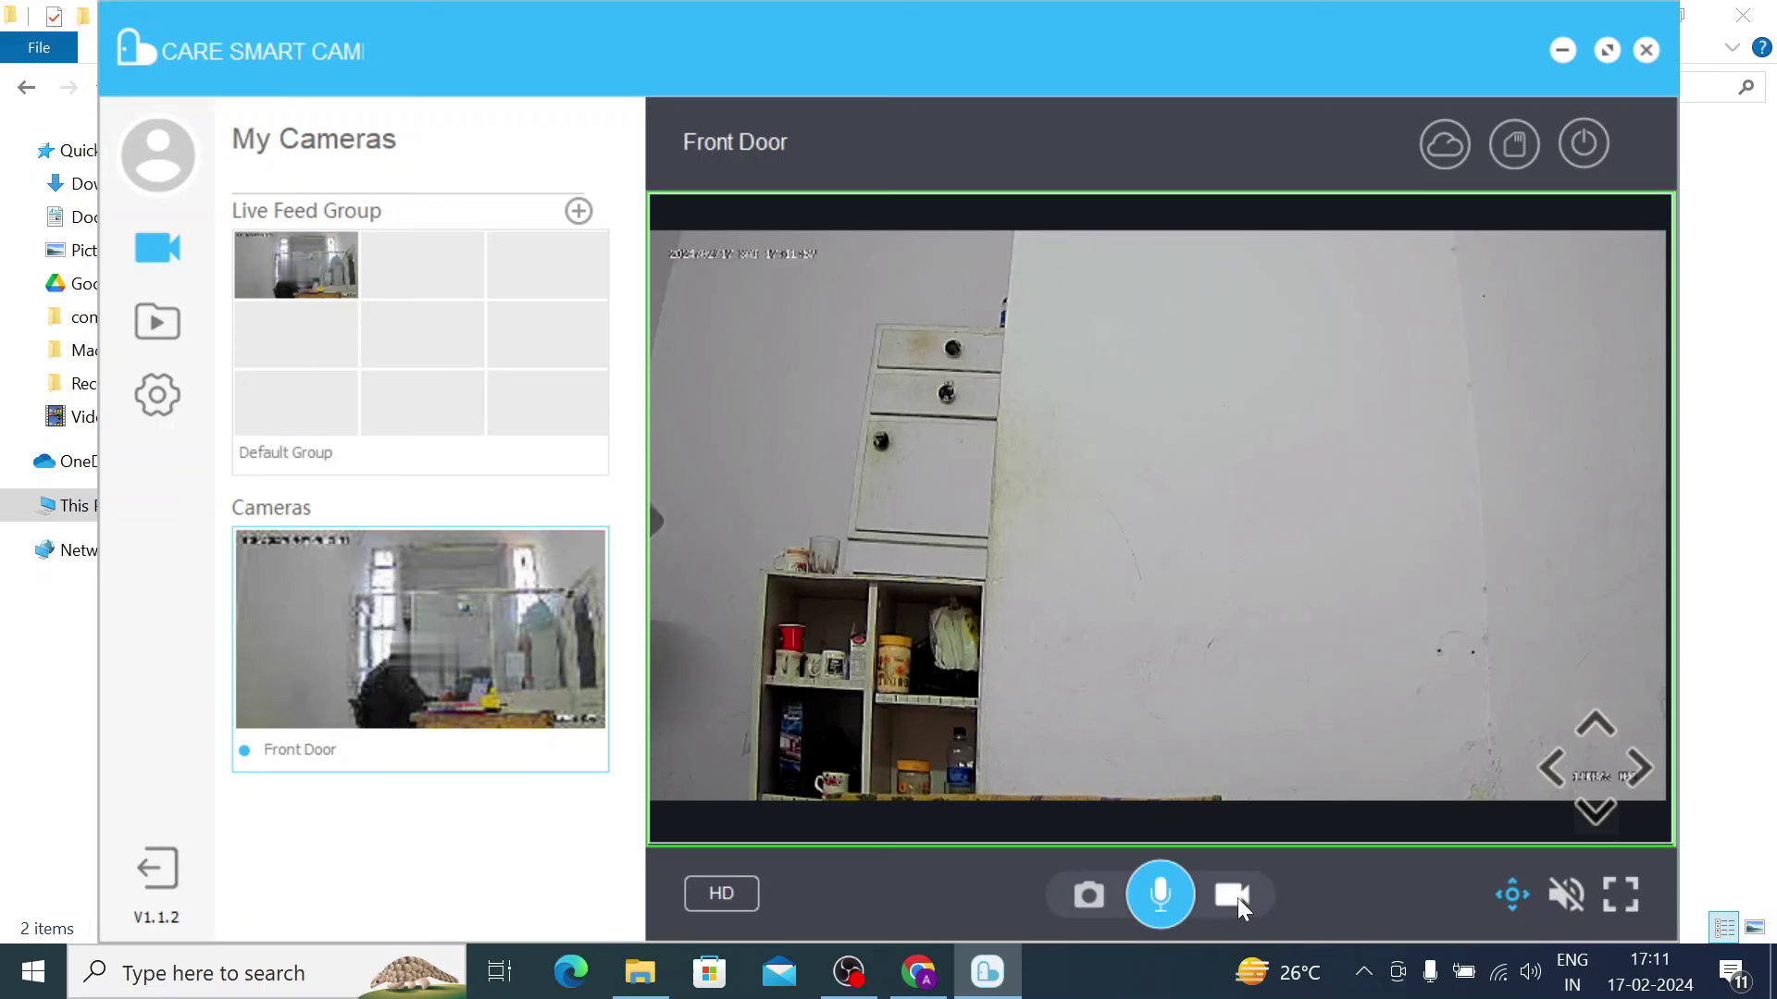
left_click(1160, 905)
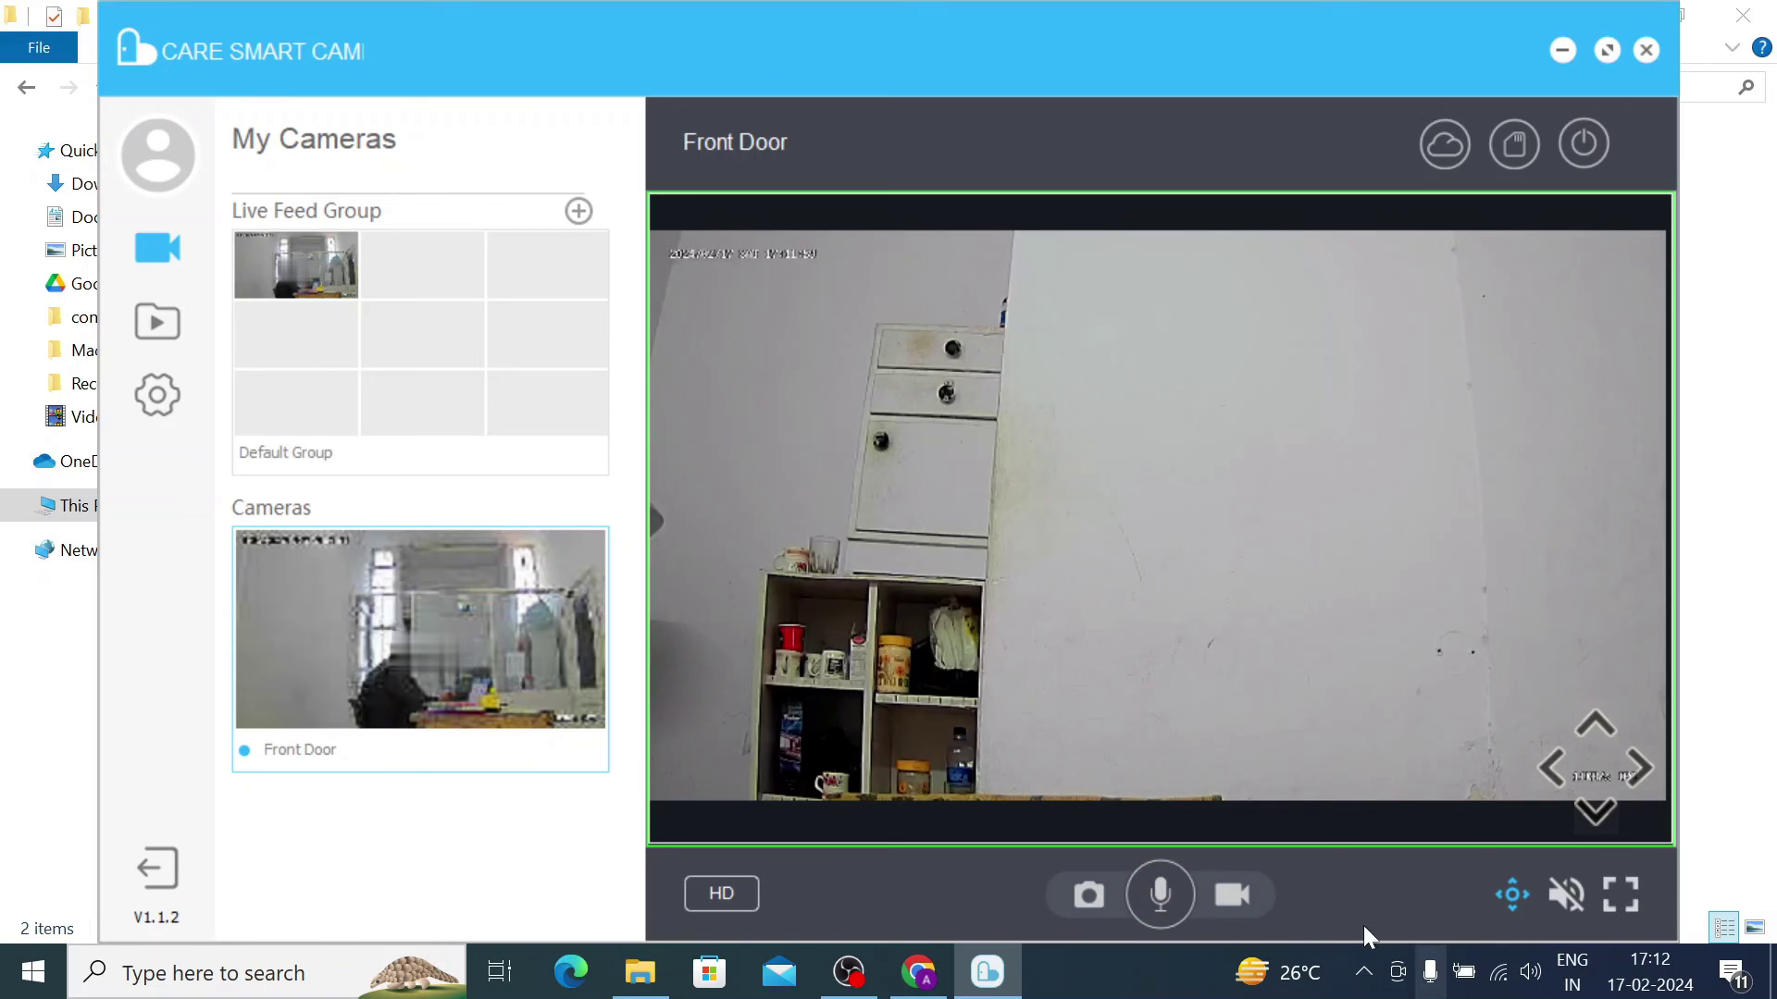
left_click(1233, 894)
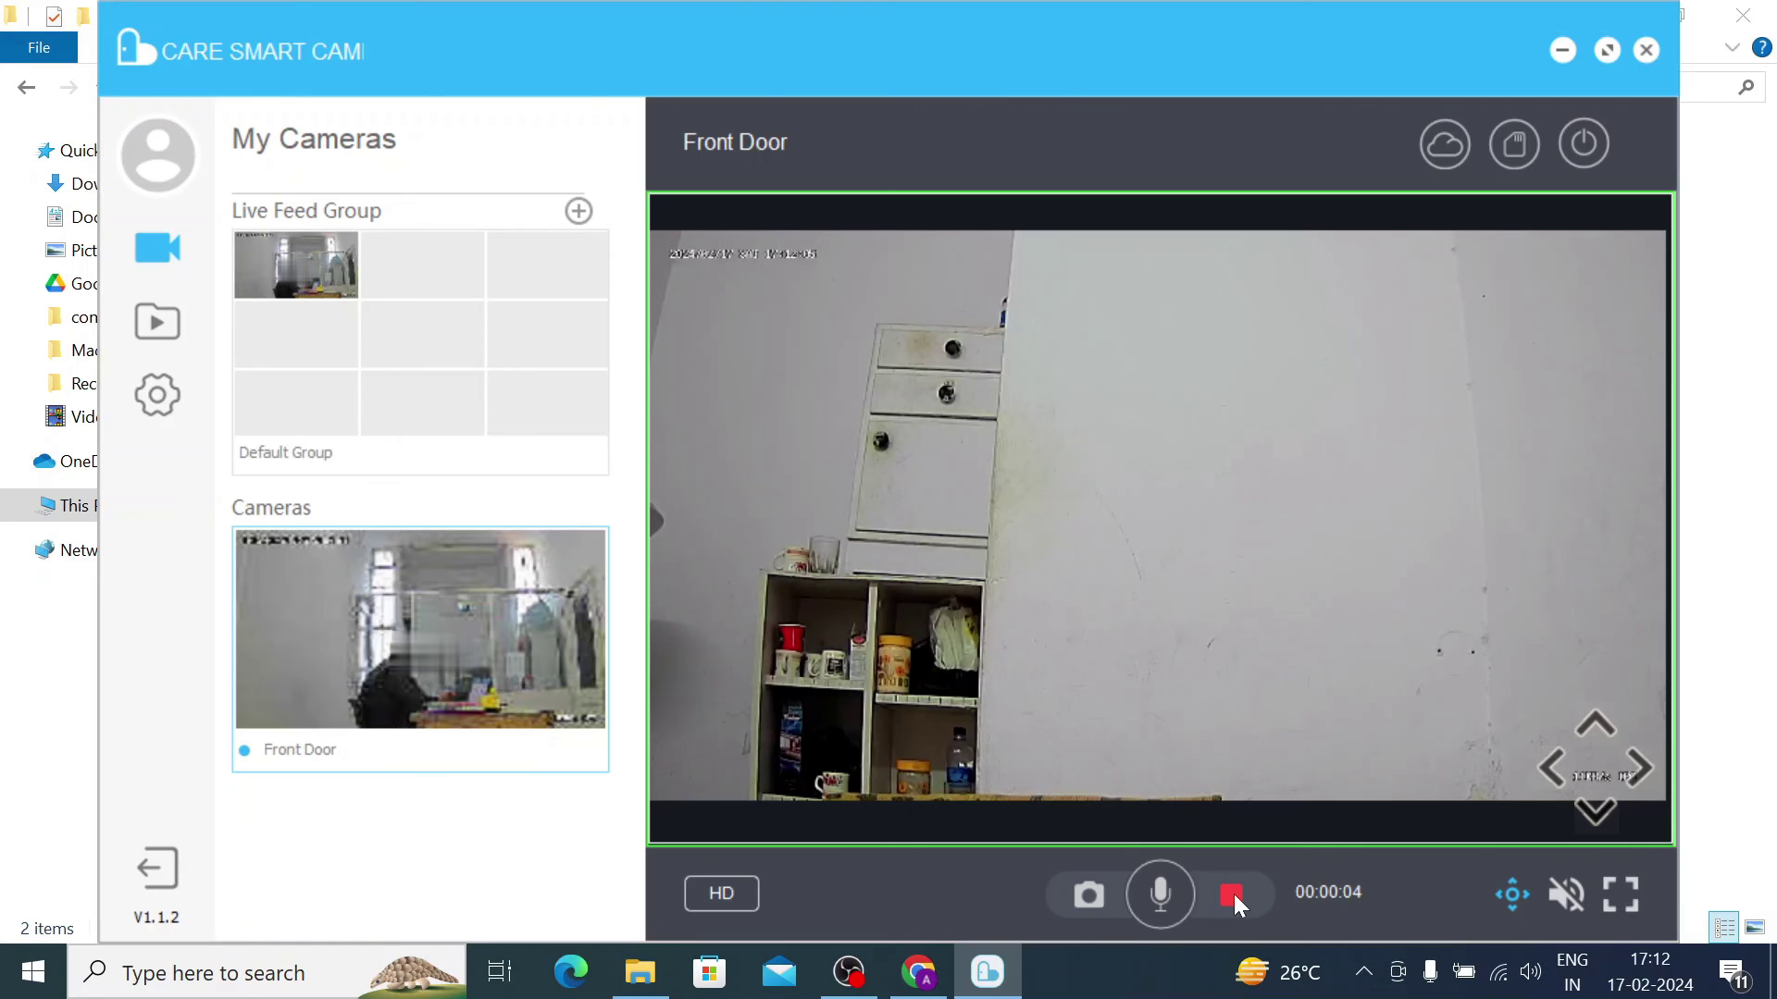
Step: Stop the Front Door recording and switch the live feed to fullscreen
left_click(1232, 894)
left_click(1625, 894)
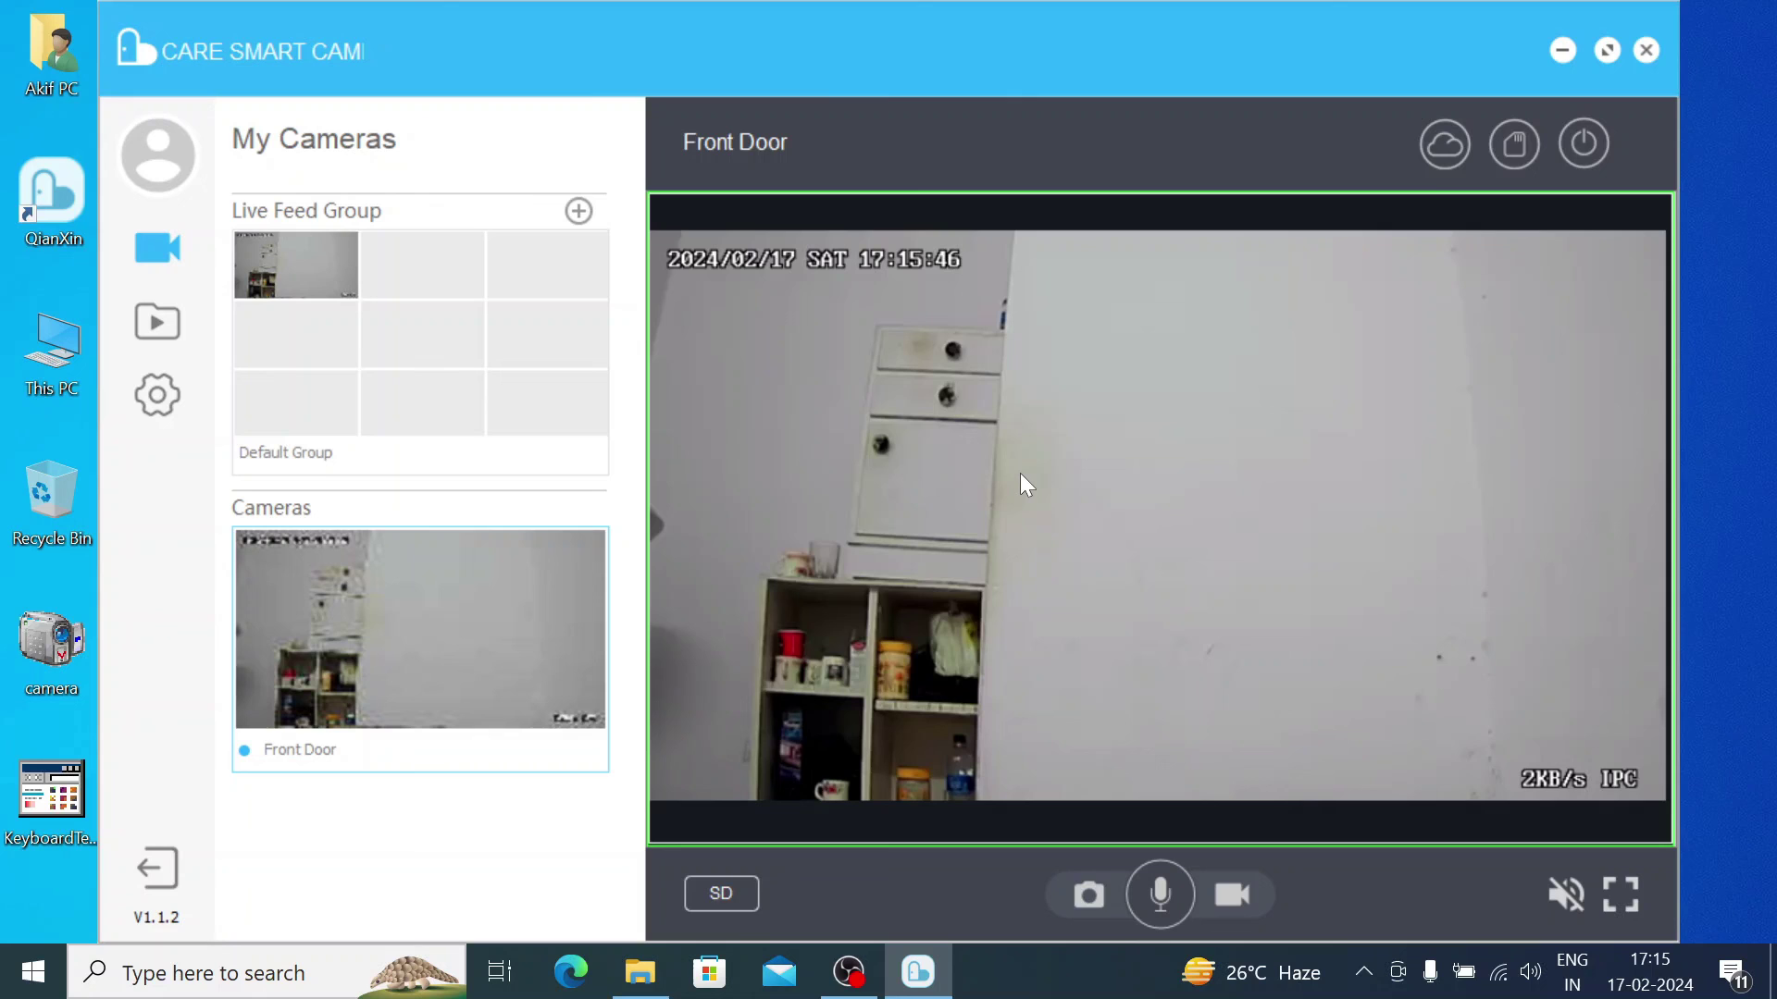
Step: Open the Default Group nine-tile grid showing the Front Door feed in the first tile
left_click(400, 286)
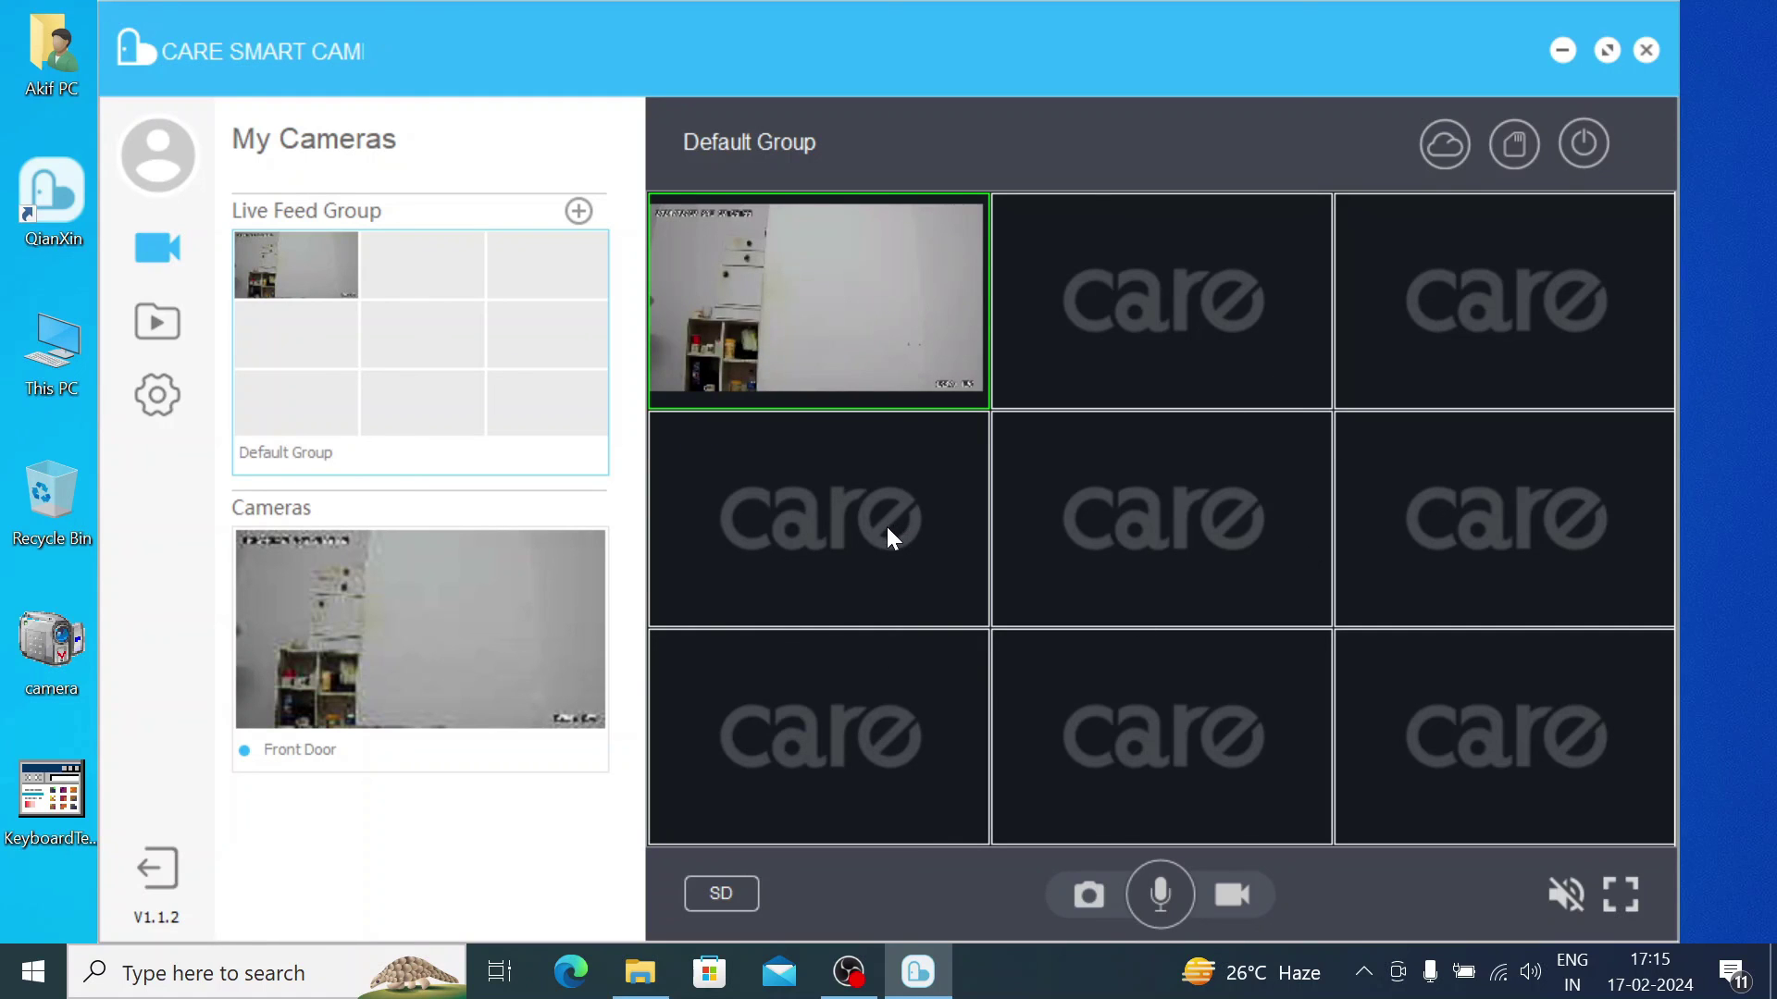
mouse_move(895, 393)
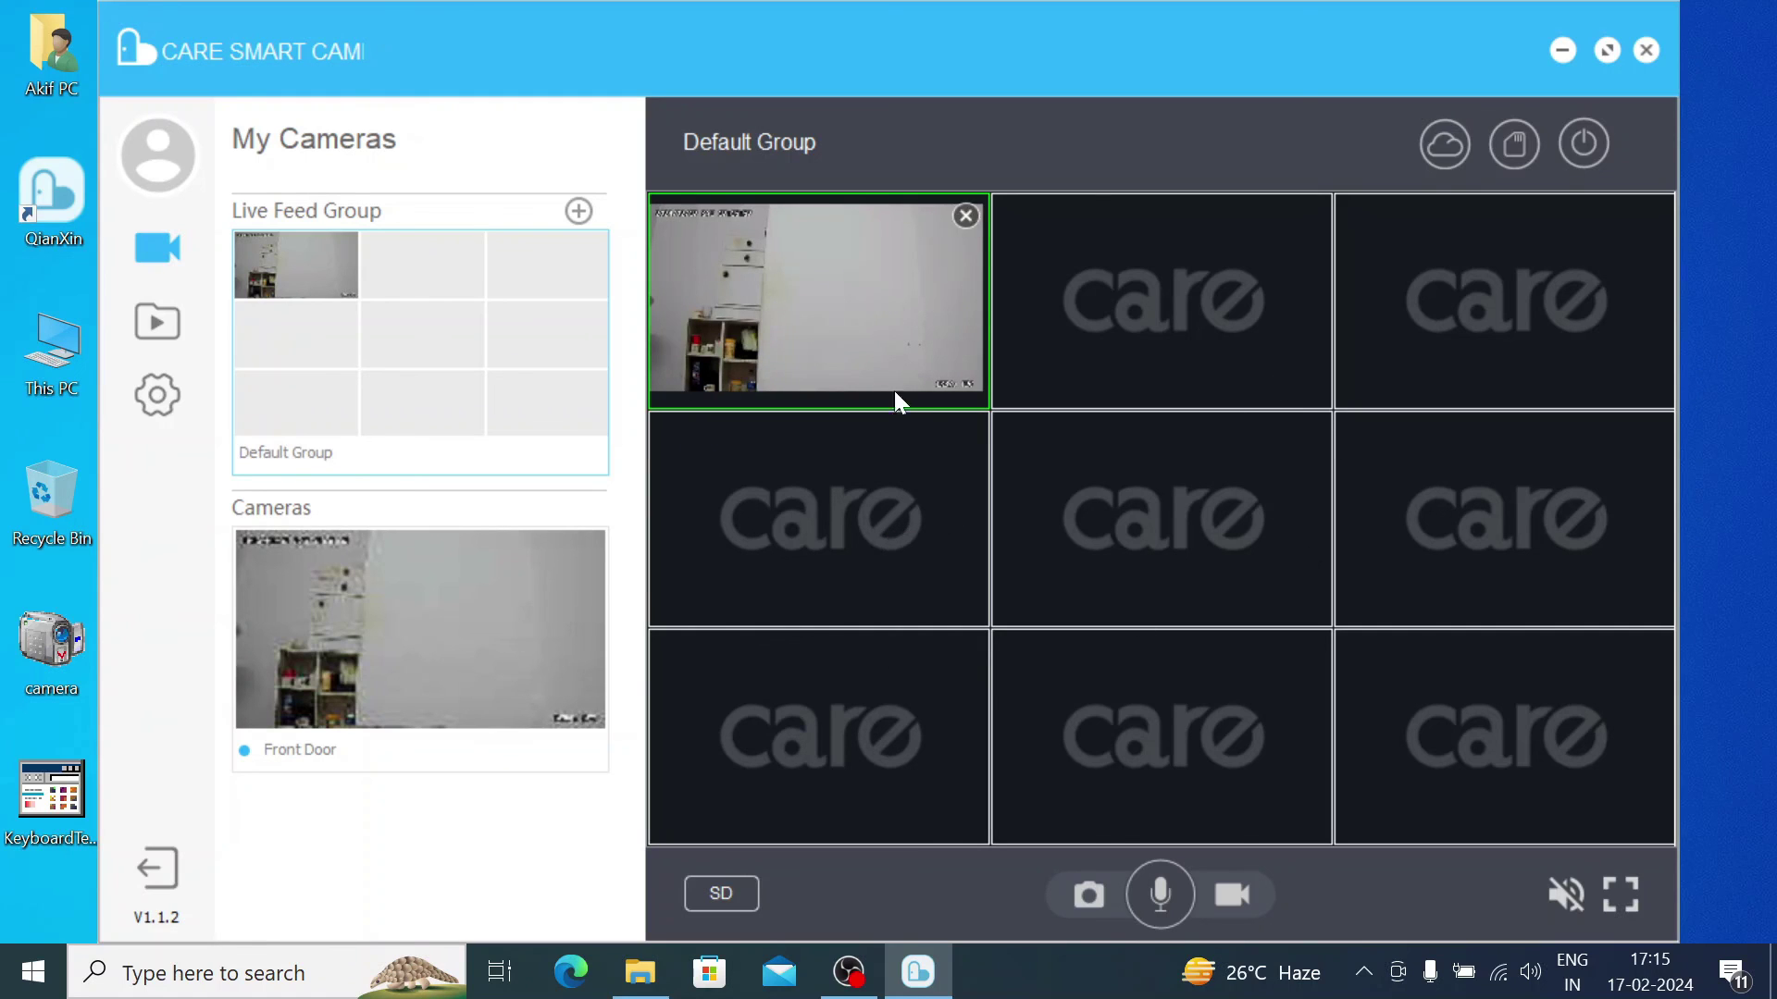